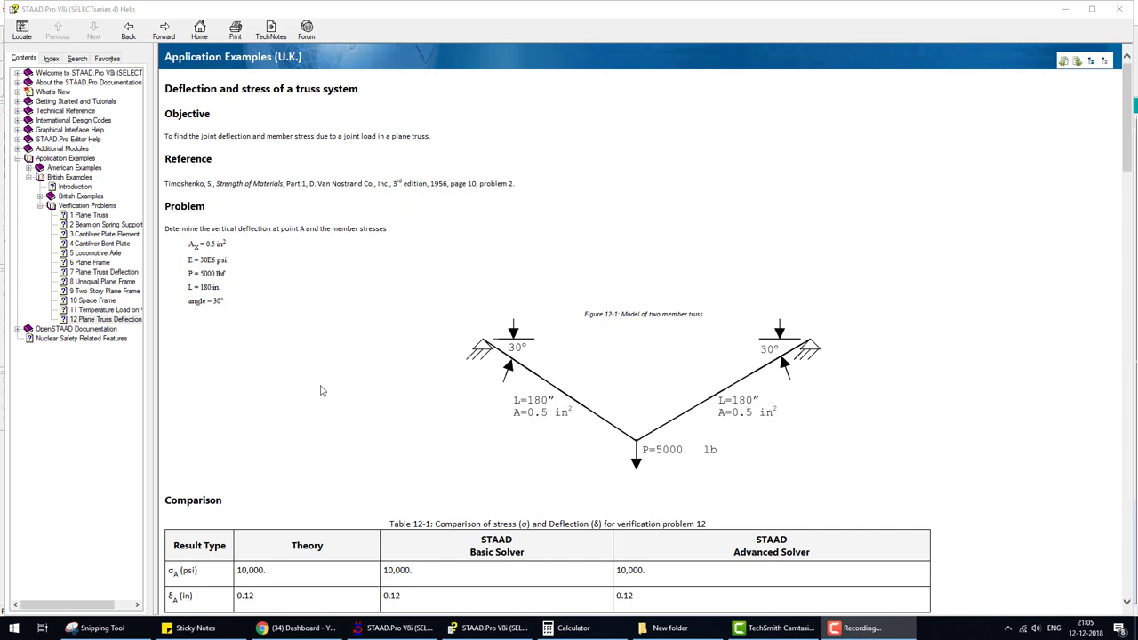
Review the Help's two-member truss example (L=180 in, 30° supports, P=5000 lb) and mark the 180 in length
scroll(289, 539, down, 2)
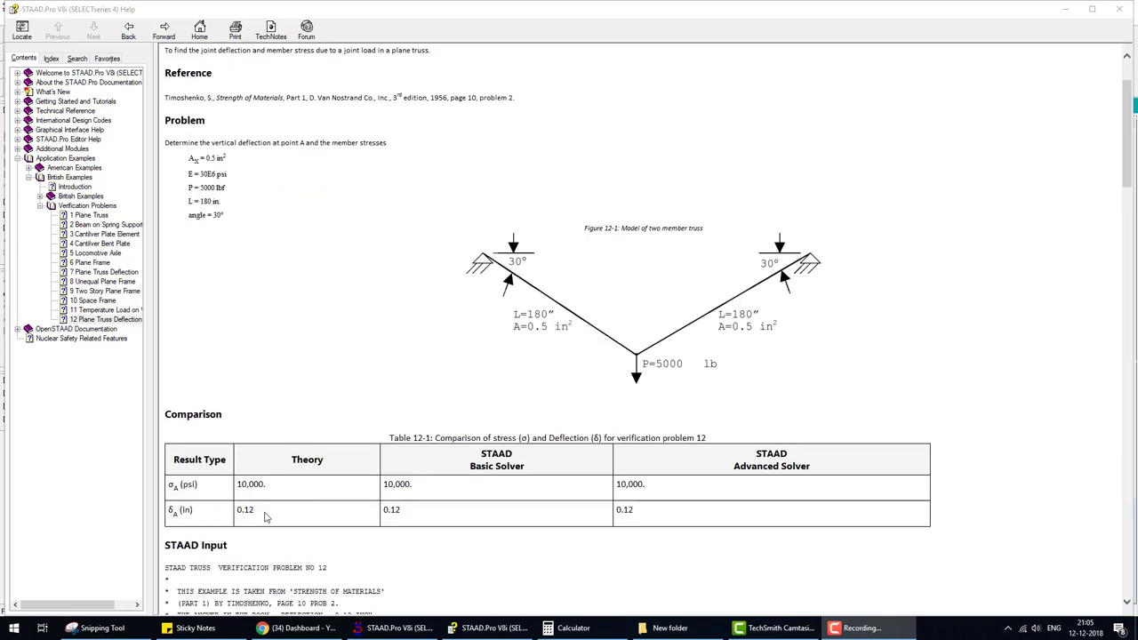
scroll(718, 404, up, 2)
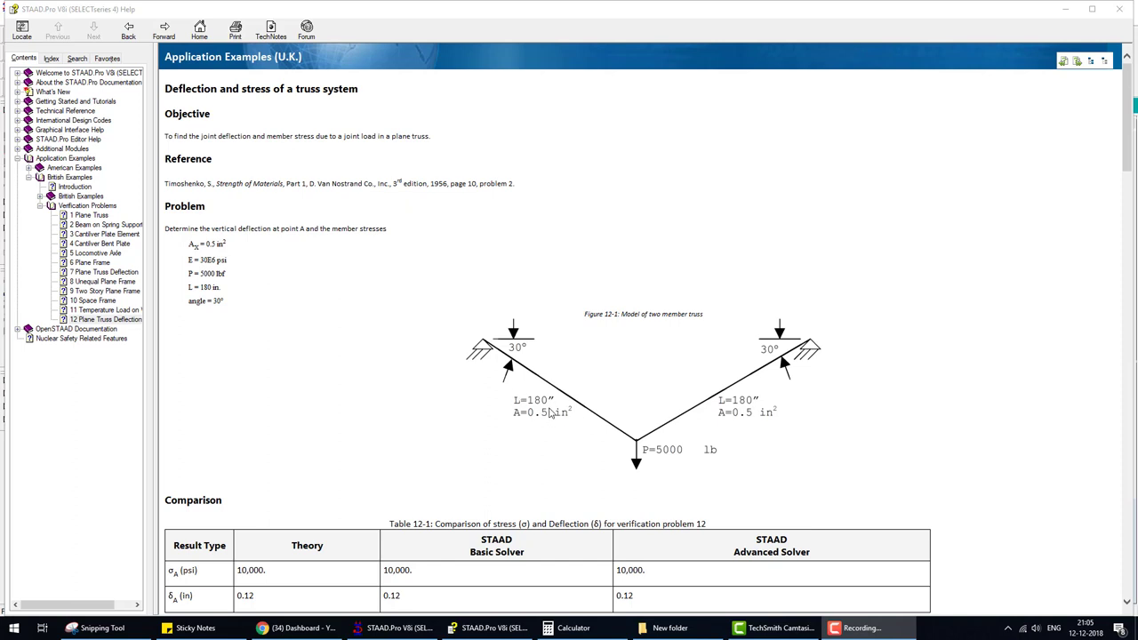
drag(506, 408, 548, 408)
drag(756, 407, 706, 408)
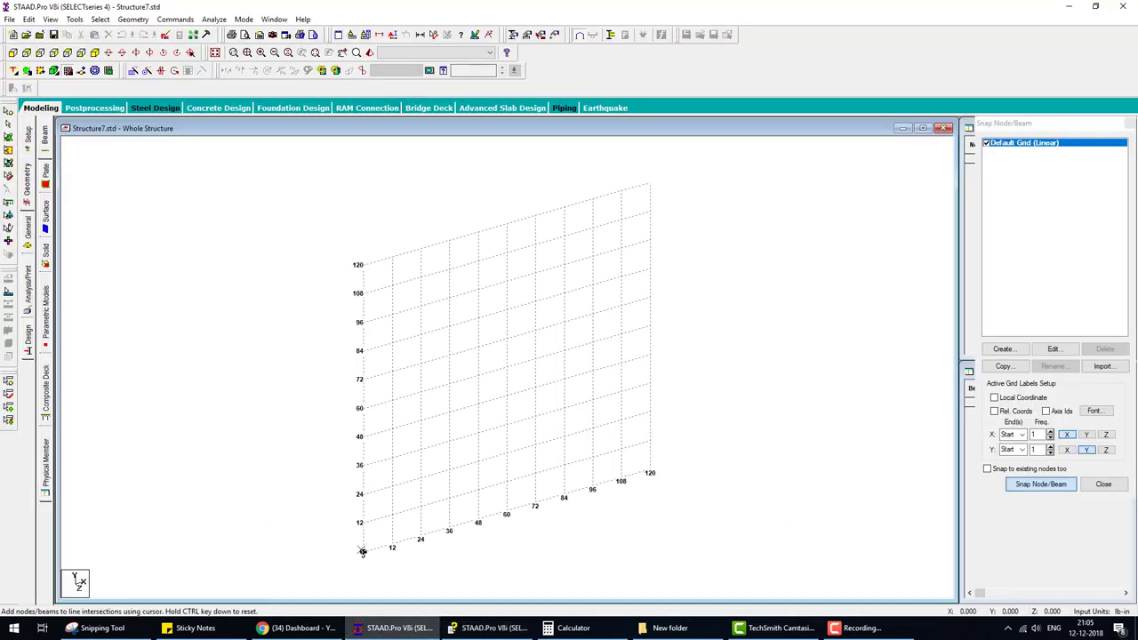
Place node 1 at the grid origin and close the Snap Node/Beam grid
click(363, 552)
click(650, 327)
click(1127, 125)
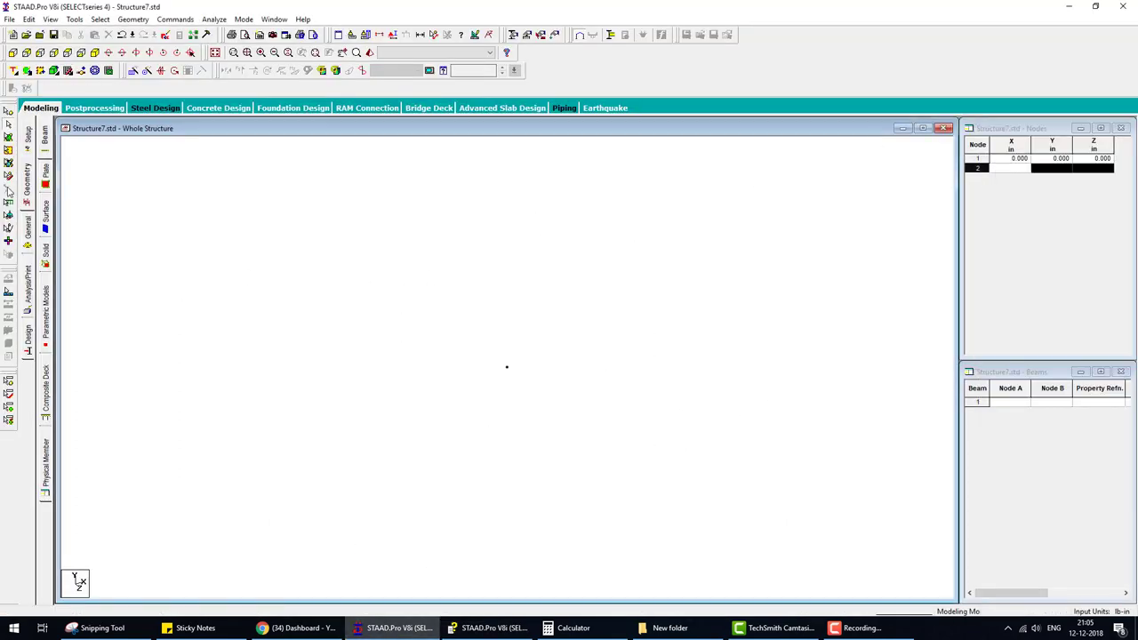
Translationally repeat node 1 in X with 2 steps of 180 in, forming two beams, in front view
click(7, 111)
drag(427, 287, 549, 426)
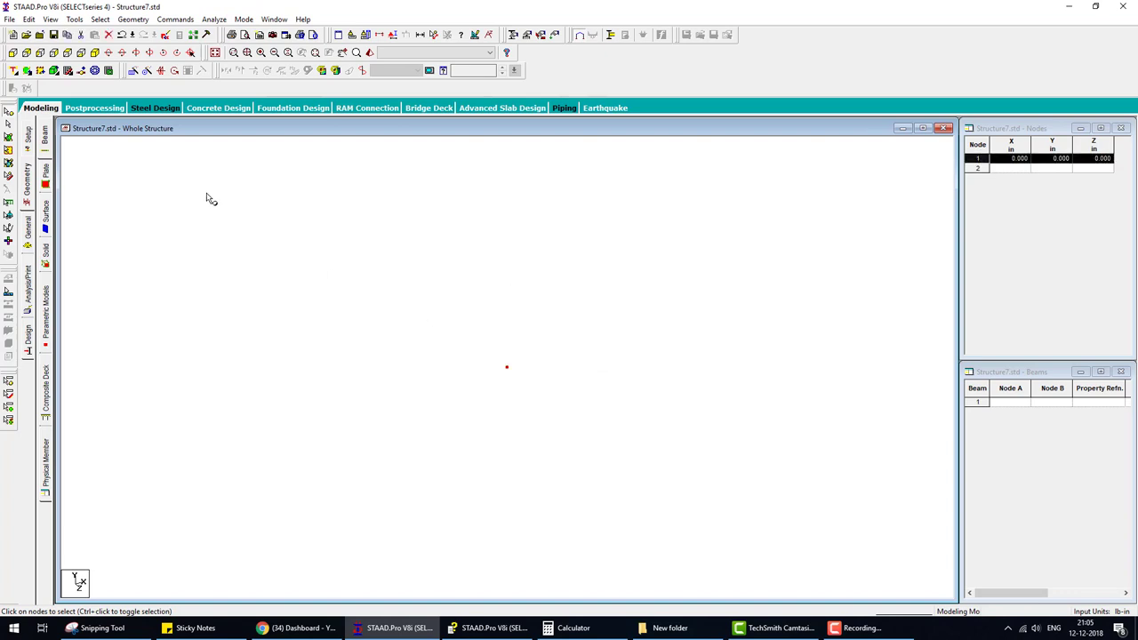
click(133, 70)
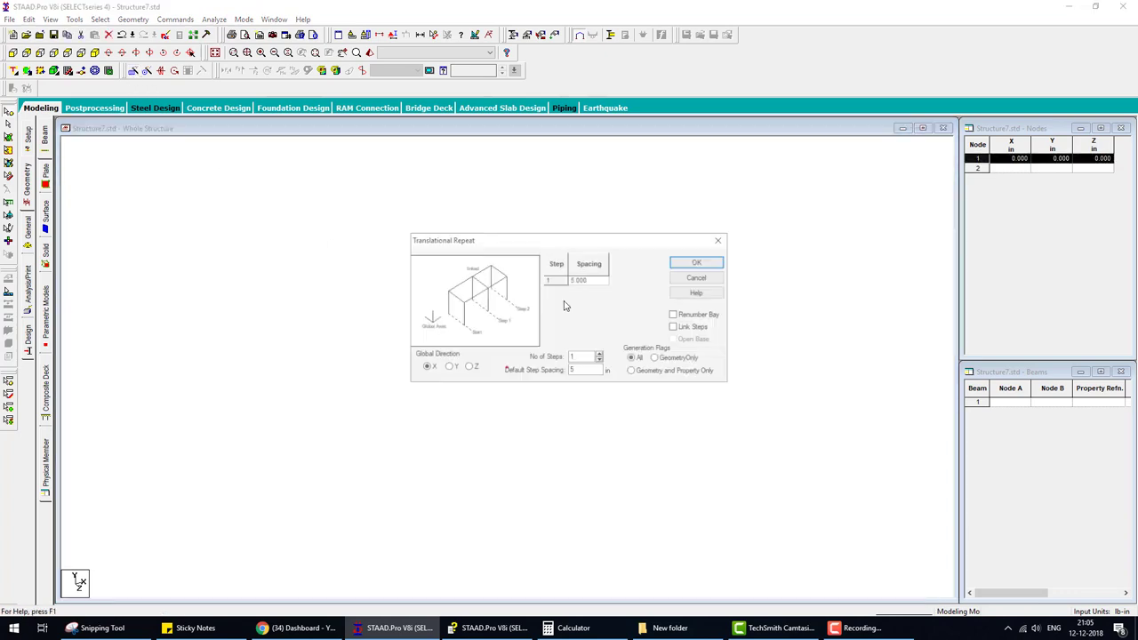
double_click(573, 371)
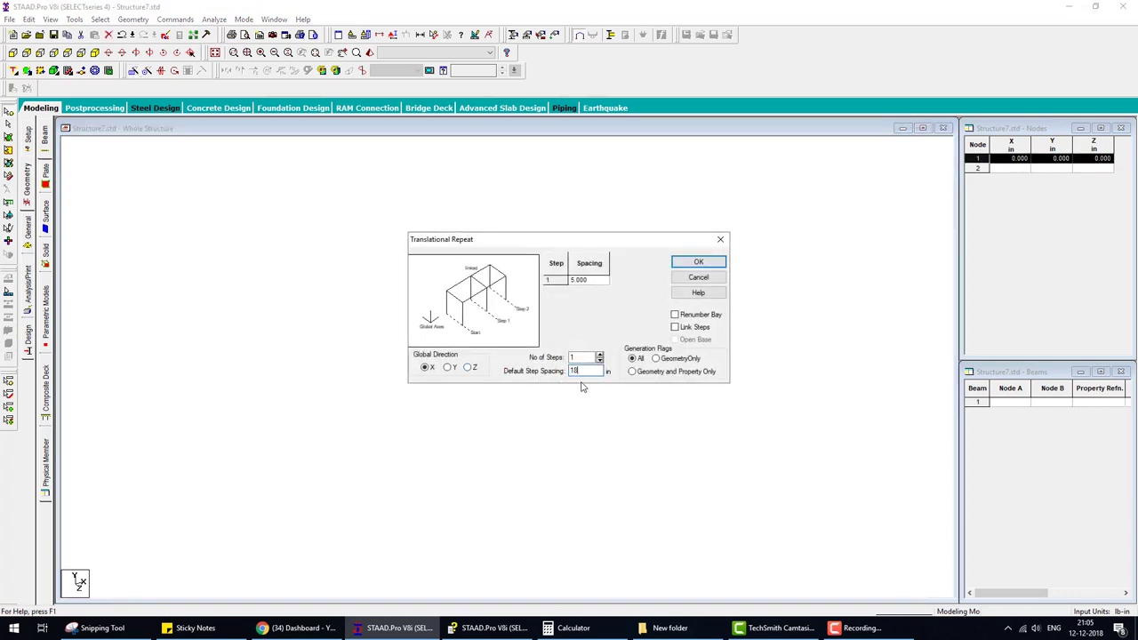
text(0)
click(600, 355)
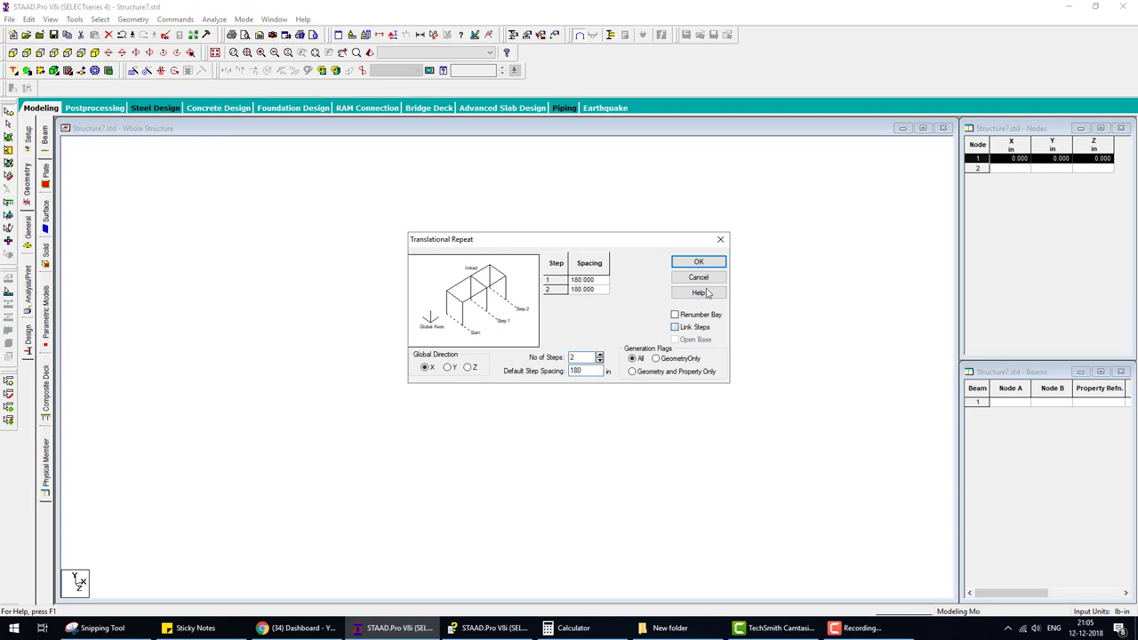
click(698, 262)
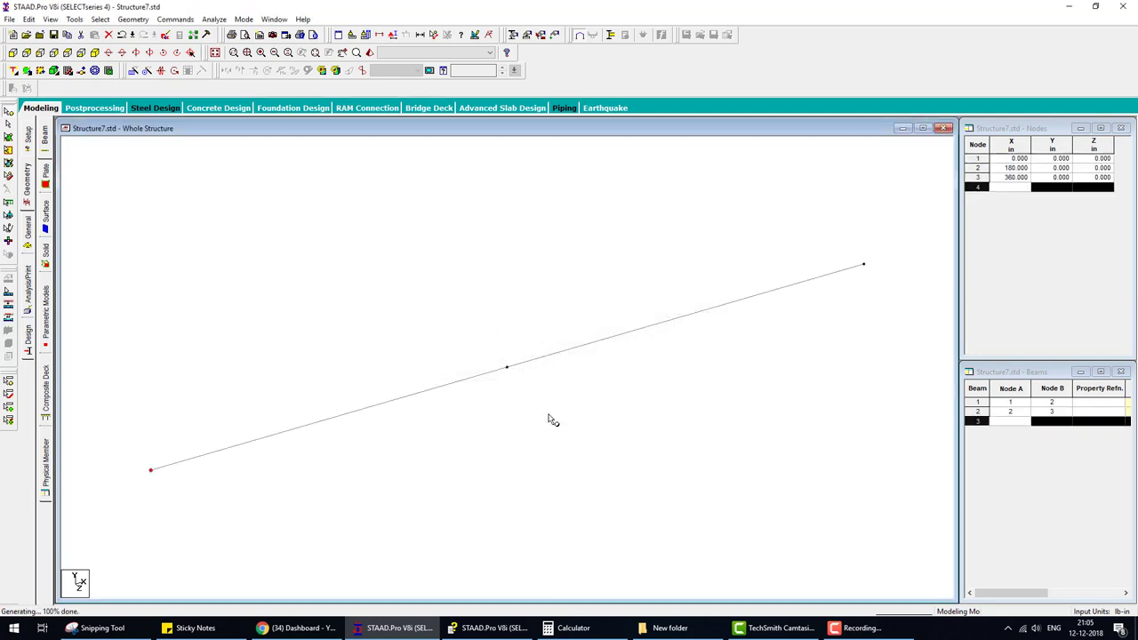
click(14, 53)
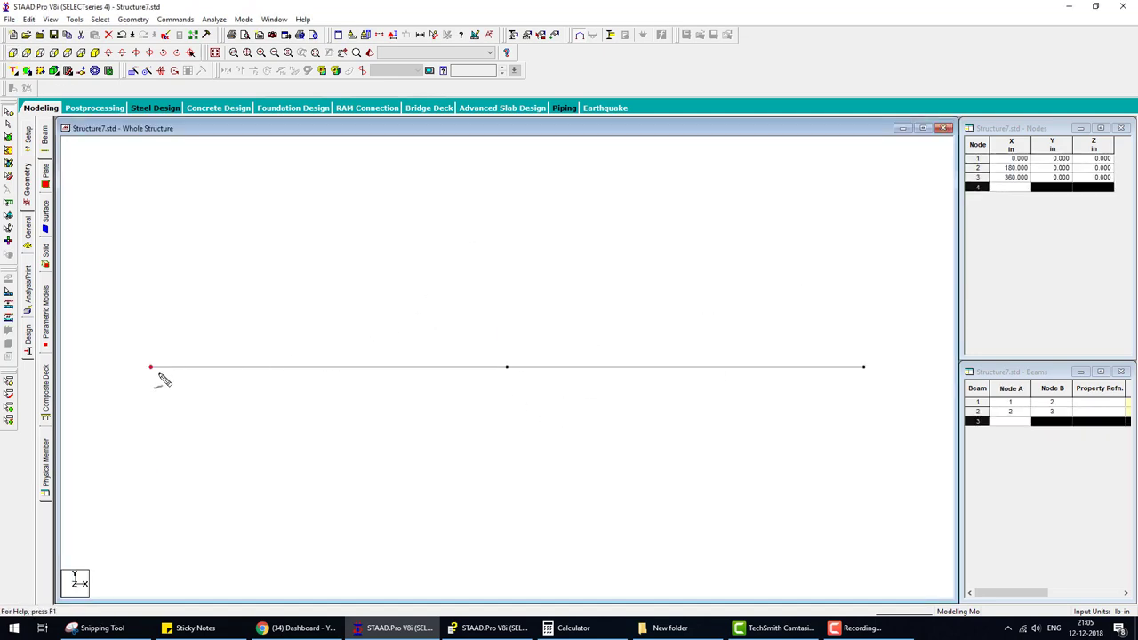
drag(149, 367, 797, 374)
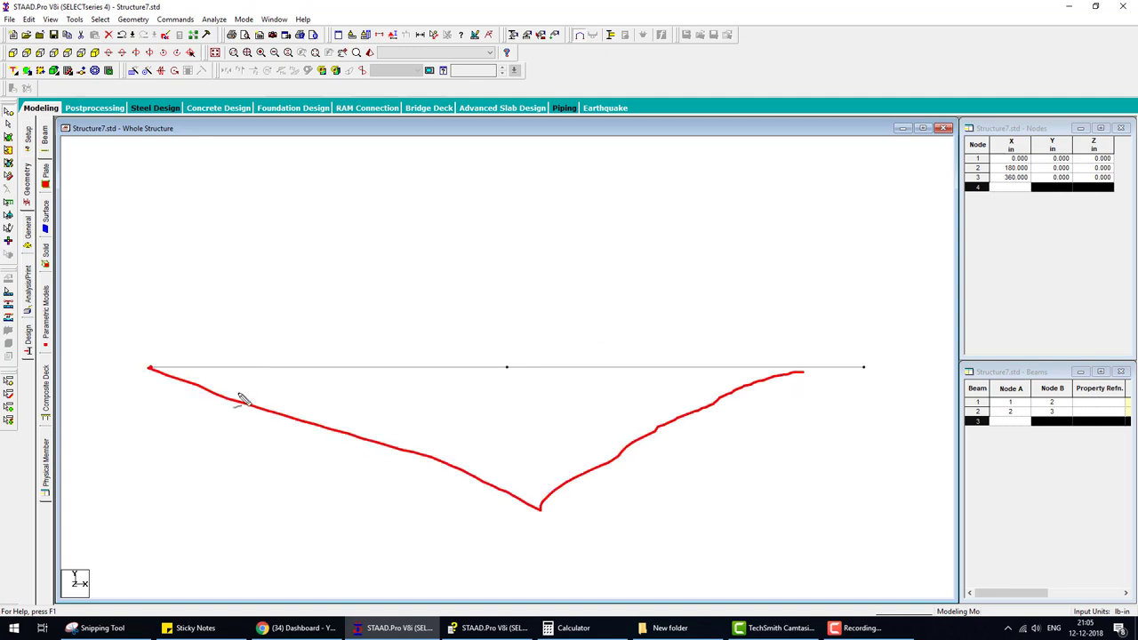
mouse_move(240, 368)
mouse_down()
mouse_move(241, 391)
mouse_move(274, 388)
mouse_move(264, 396)
mouse_move(299, 391)
mouse_move(293, 375)
mouse_up()
click(314, 349)
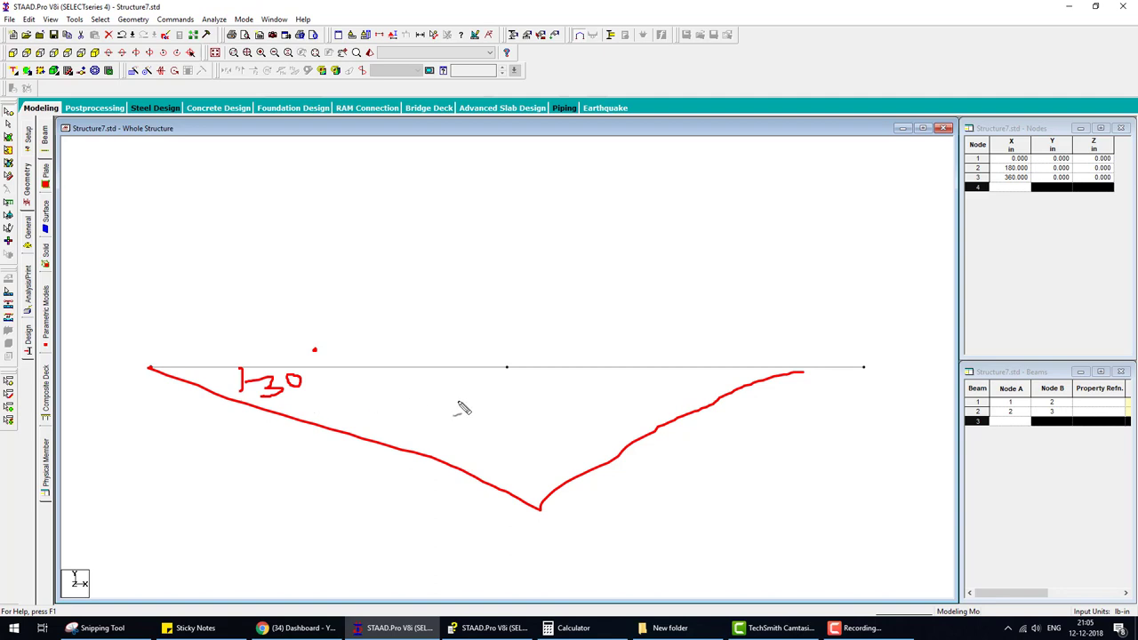
mouse_move(126, 373)
mouse_down()
mouse_move(156, 373)
mouse_move(138, 519)
mouse_move(158, 519)
mouse_up()
drag(160, 449, 200, 432)
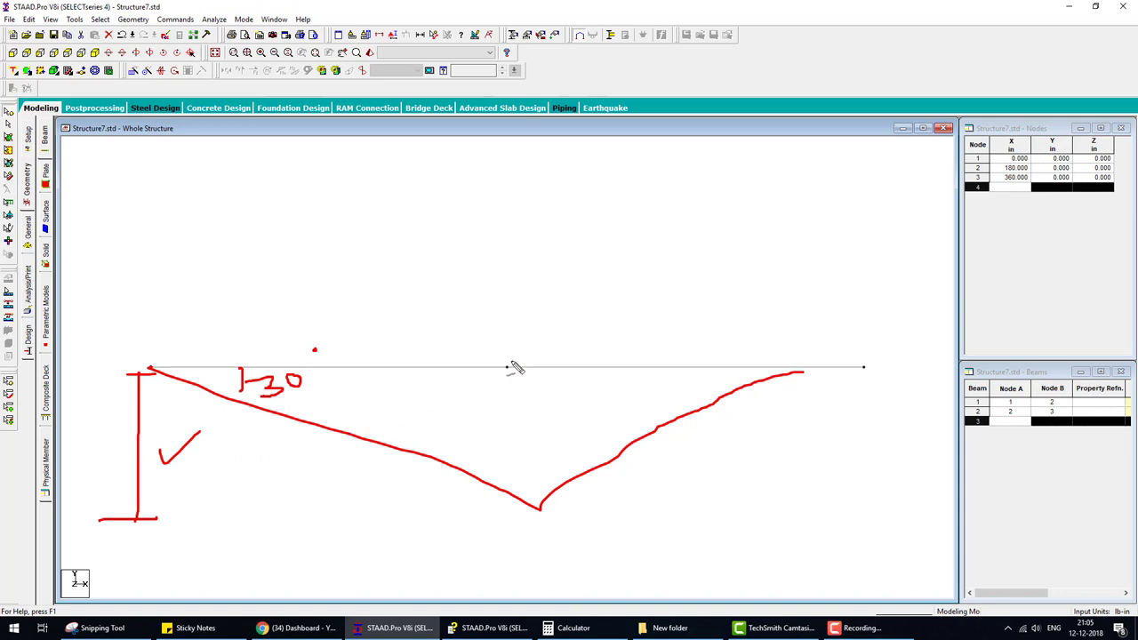
mouse_move(506, 376)
mouse_down()
mouse_move(511, 366)
mouse_move(525, 478)
mouse_up()
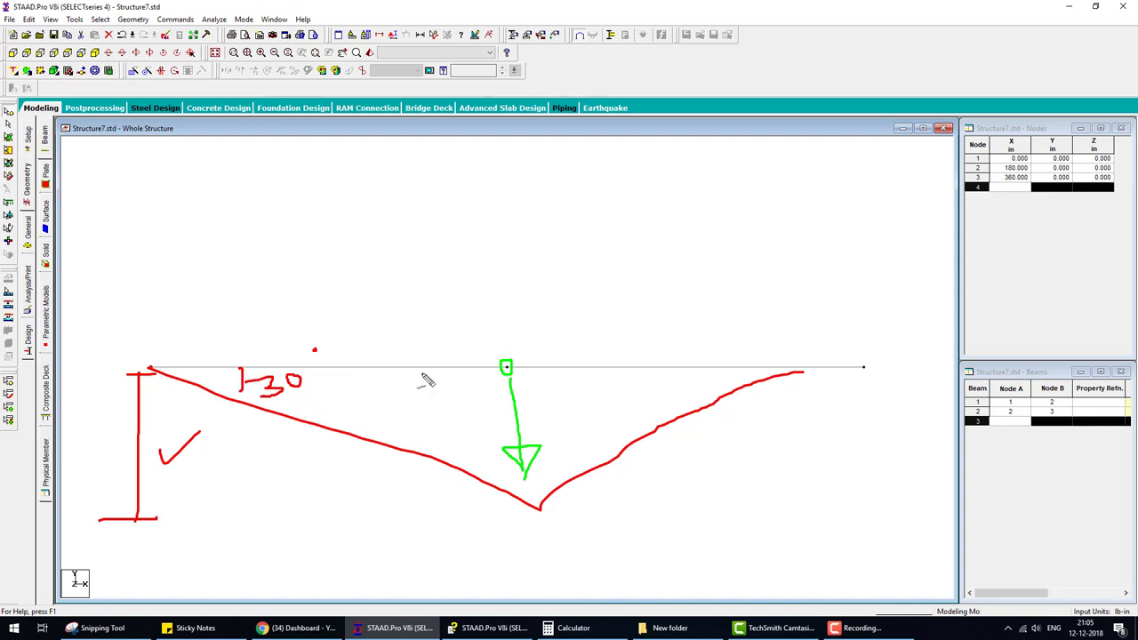
key(Escape)
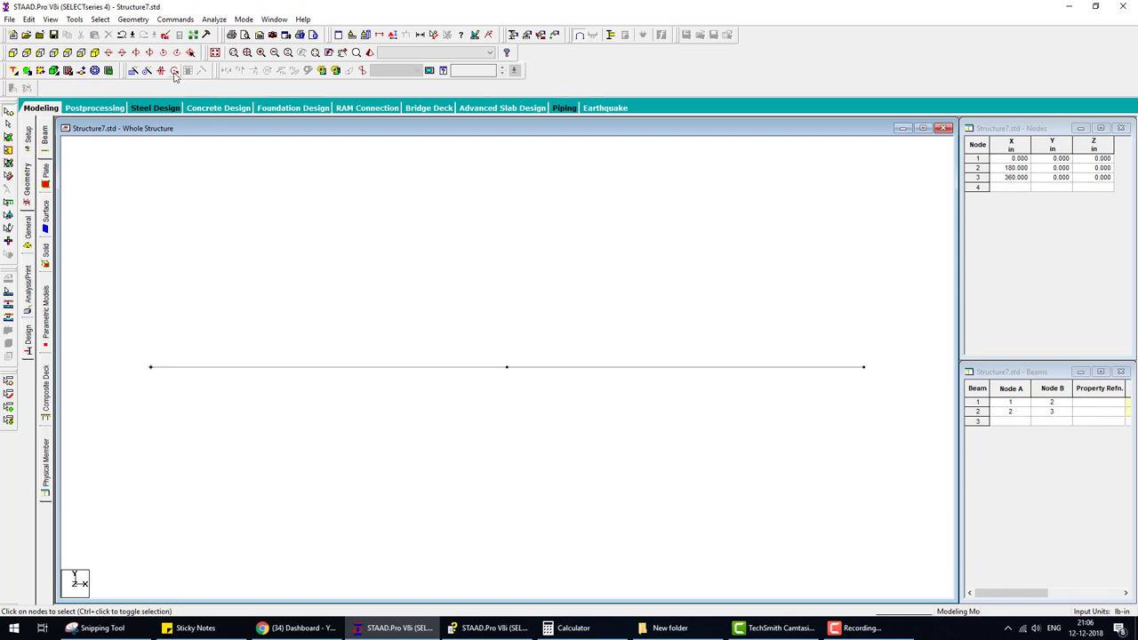
Select beam 1, open the Rotate dialog and mark its two axis node fields
click(175, 72)
click(307, 370)
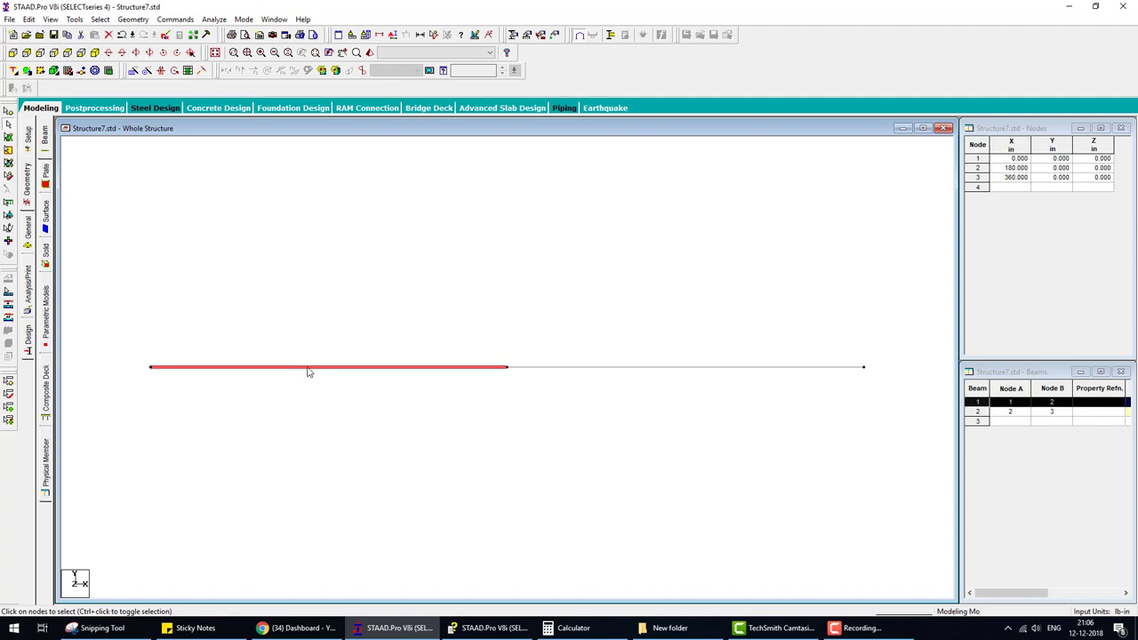
click(178, 72)
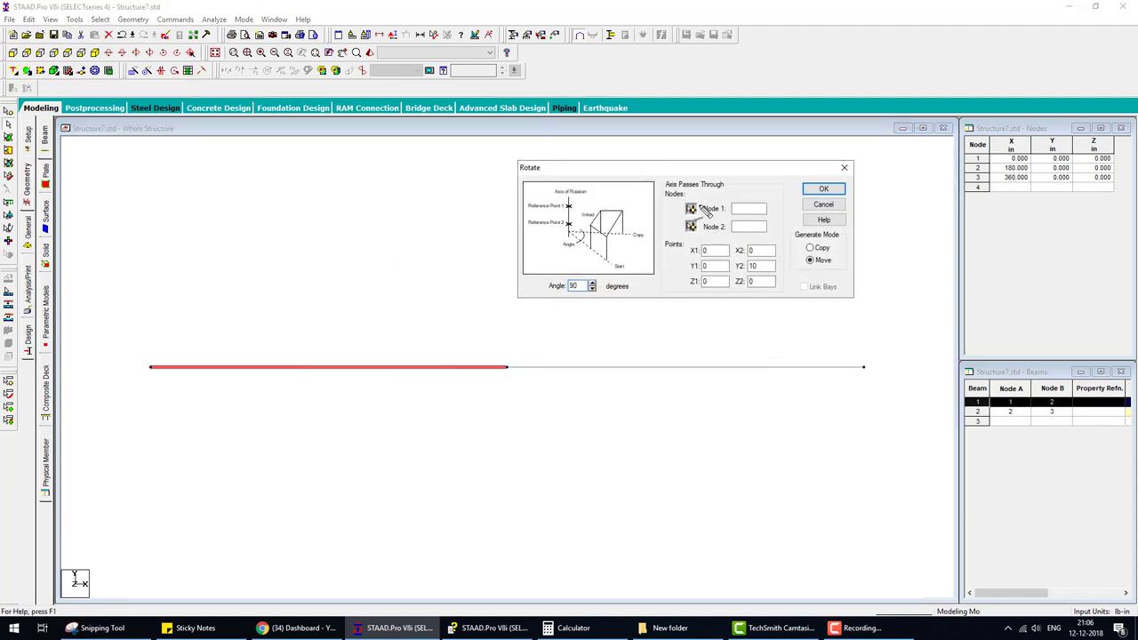
drag(701, 208, 718, 199)
drag(711, 229, 725, 221)
drag(576, 208, 569, 228)
Sketch beam 1's intended downward rotated position on screen, then clear the annotations
mouse_move(311, 369)
mouse_down()
mouse_move(317, 425)
mouse_move(316, 373)
mouse_up()
key(r)
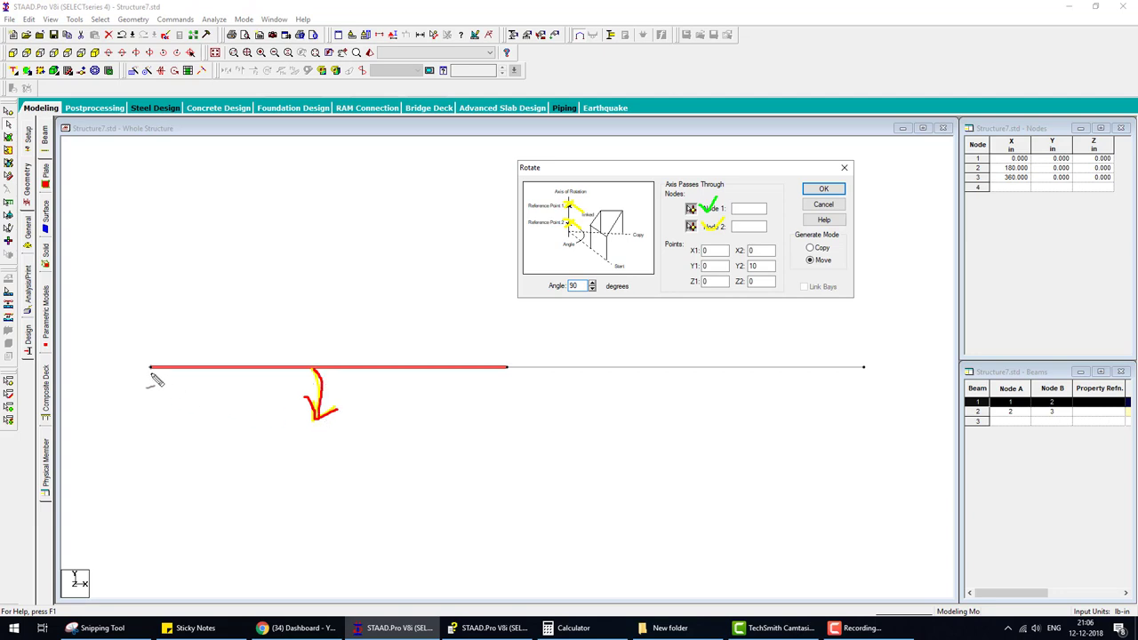
mouse_move(151, 369)
mouse_down()
mouse_move(98, 437)
mouse_move(126, 434)
mouse_move(101, 462)
mouse_move(109, 474)
mouse_up()
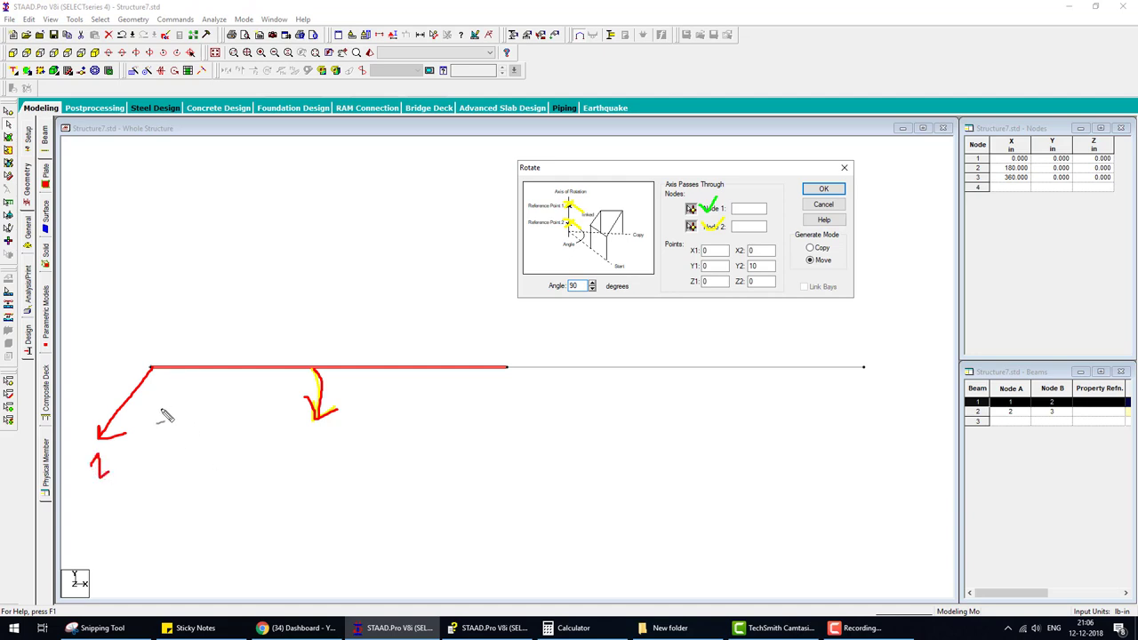
key(Escape)
Select node 1 at the left end of the model
click(394, 278)
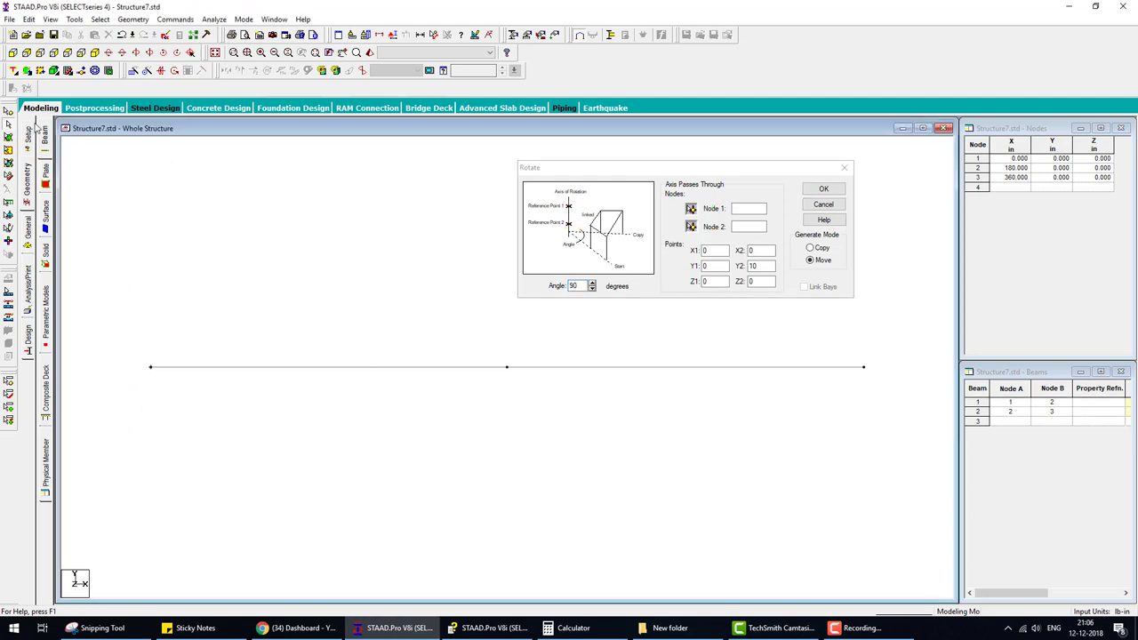
click(8, 113)
drag(114, 337, 224, 395)
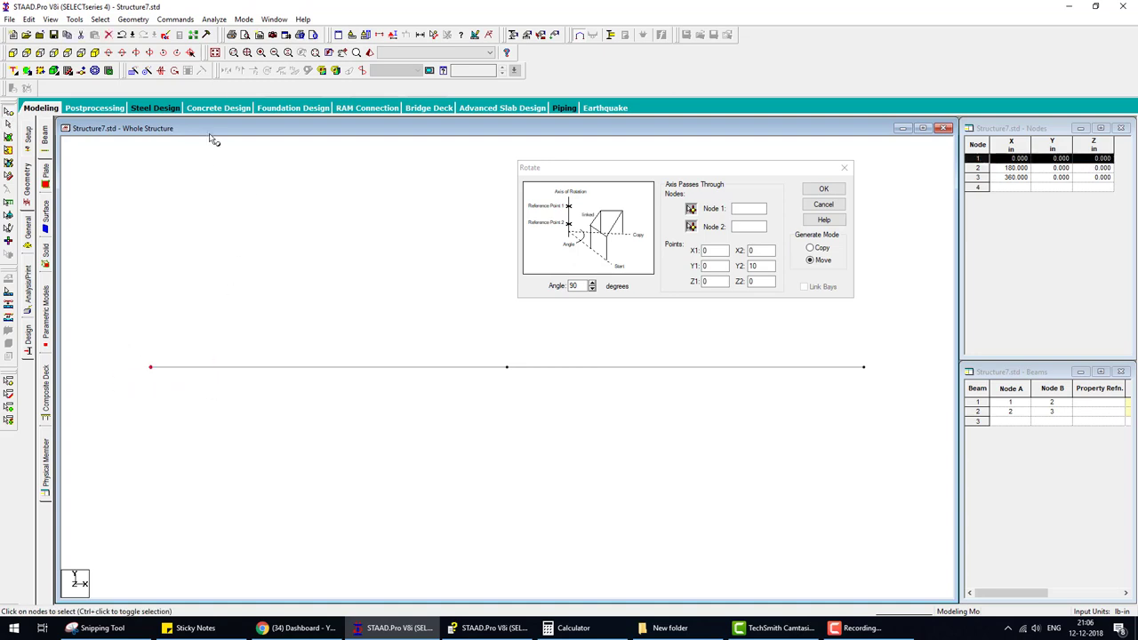
Repeat node 1 in Z by 5 in to create helper node 4, viewed isometrically
click(133, 71)
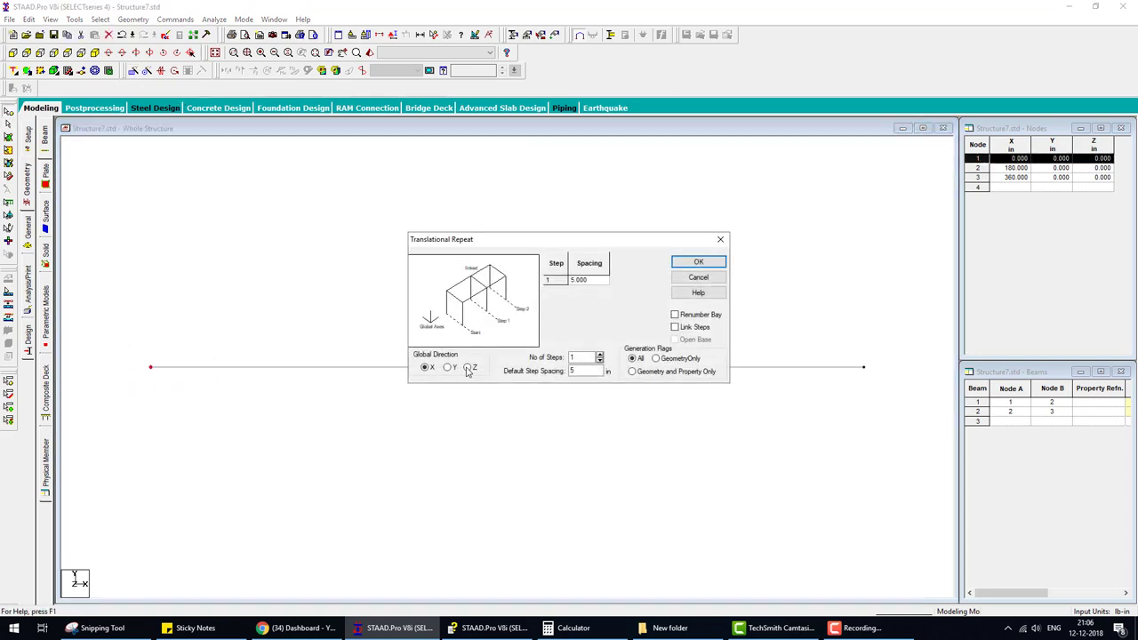
click(697, 262)
click(86, 55)
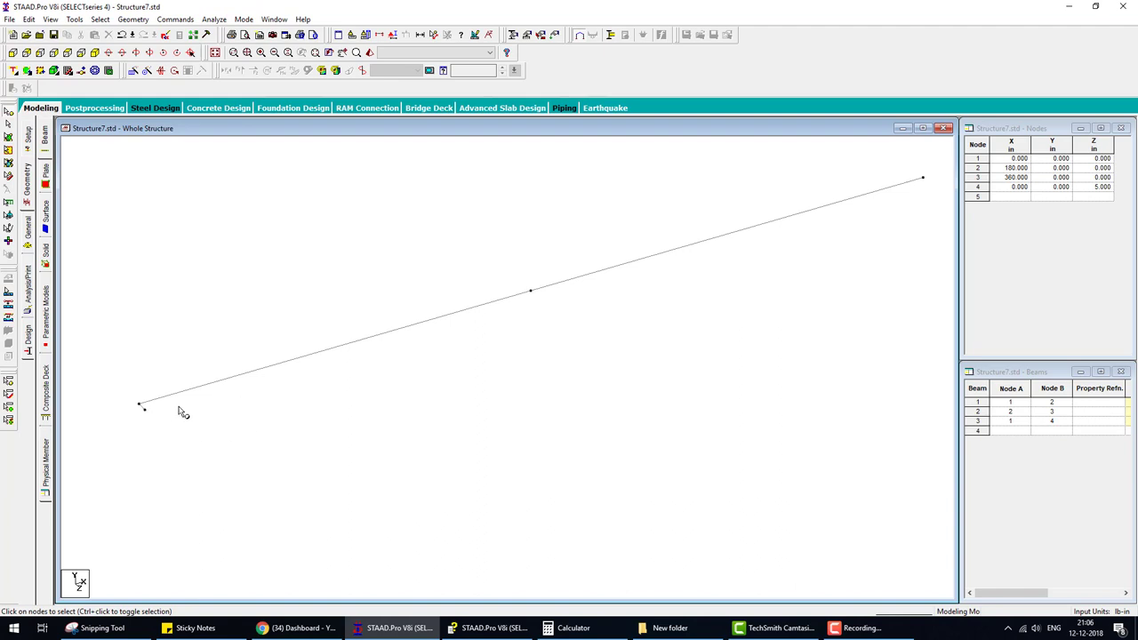
Rotate beam 1 by −30° about the axis through nodes 1 and 4, dismissing the warning
click(322, 351)
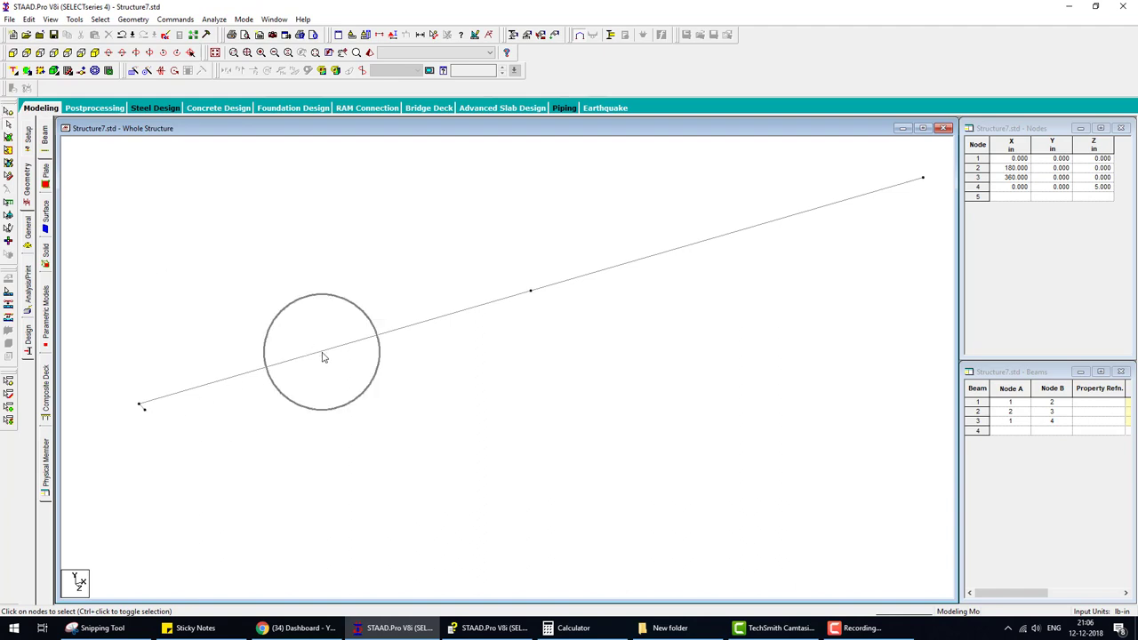
click(175, 71)
drag(441, 244, 321, 149)
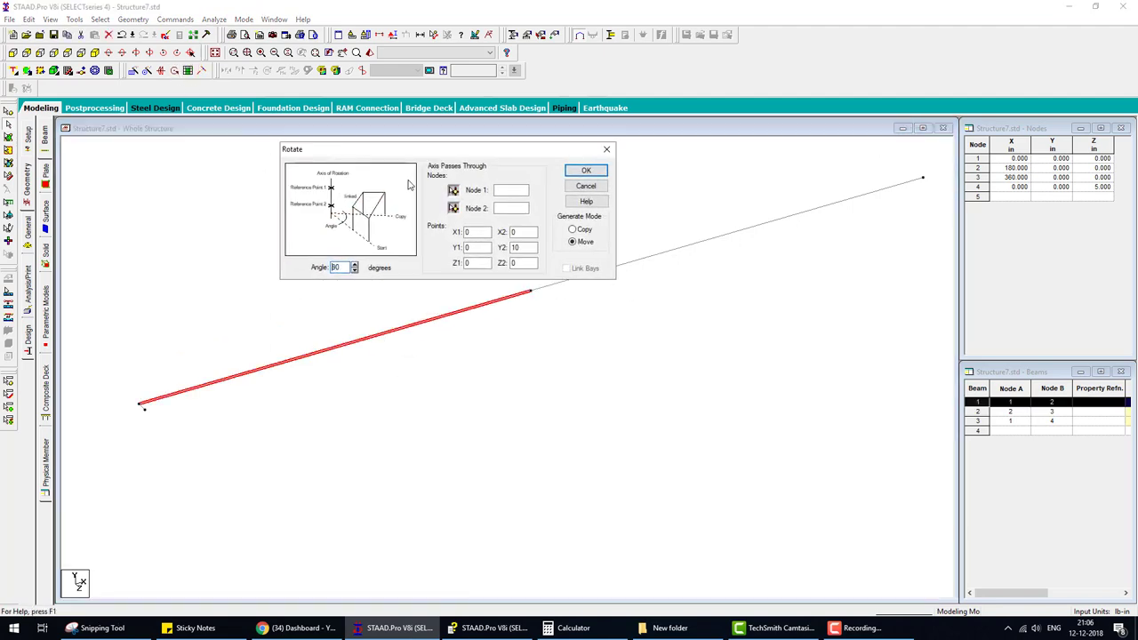
click(454, 191)
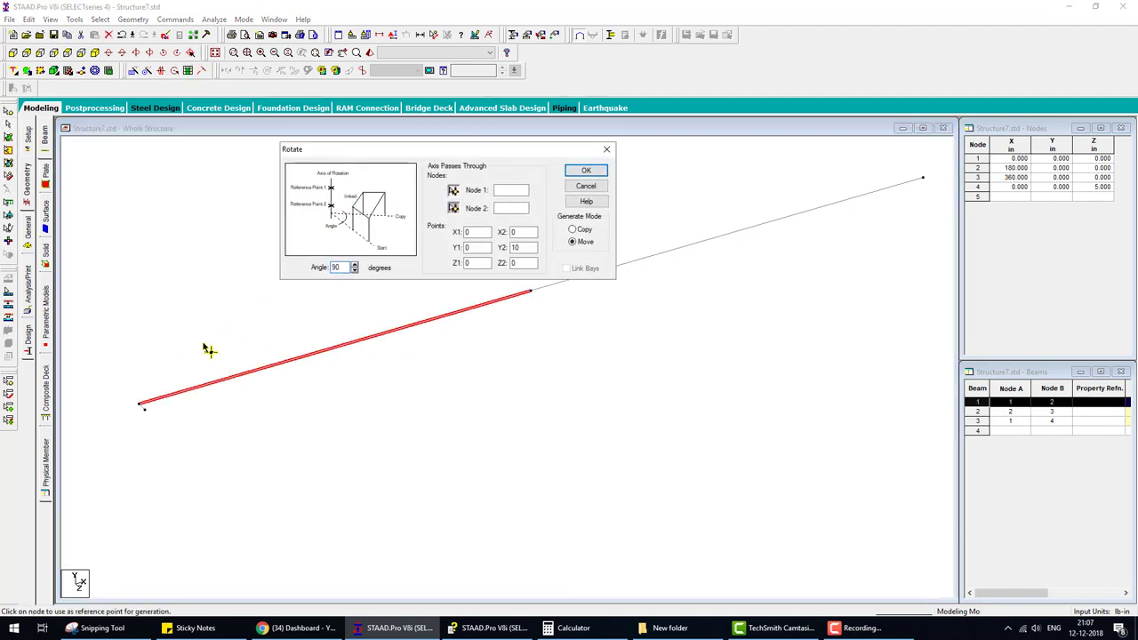
click(141, 410)
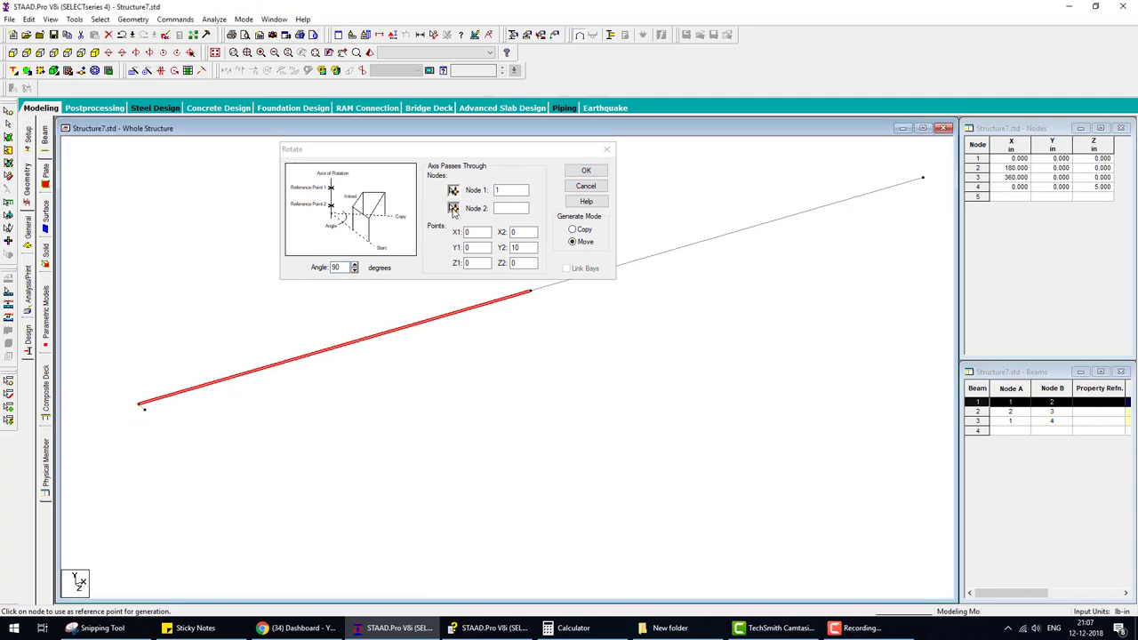
click(144, 409)
double_click(346, 266)
text(-30)
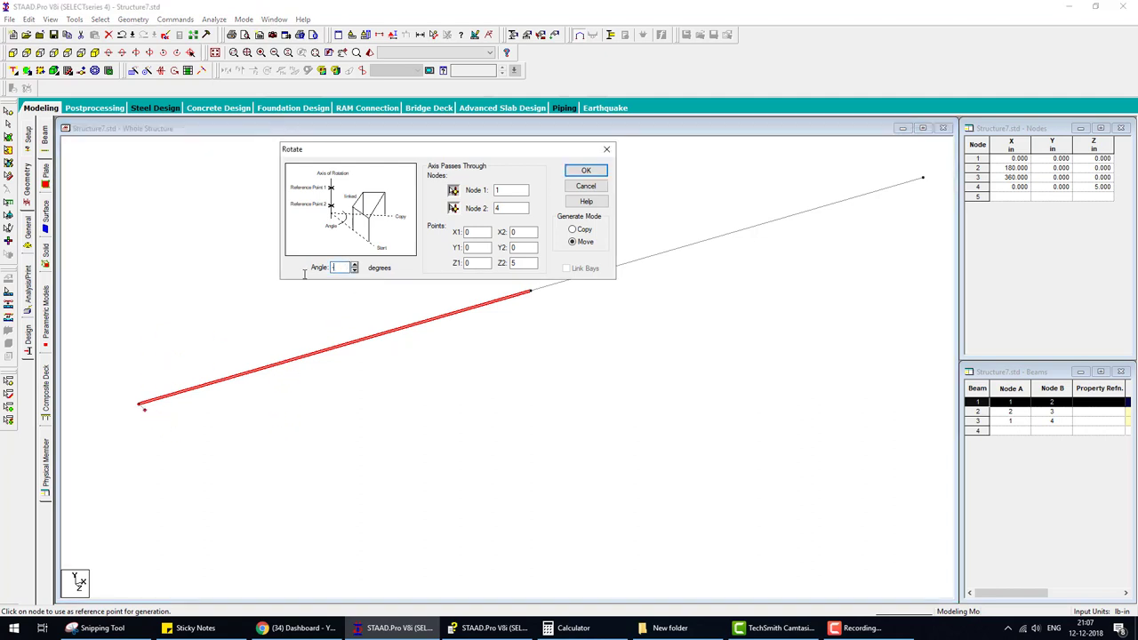
click(586, 170)
click(658, 352)
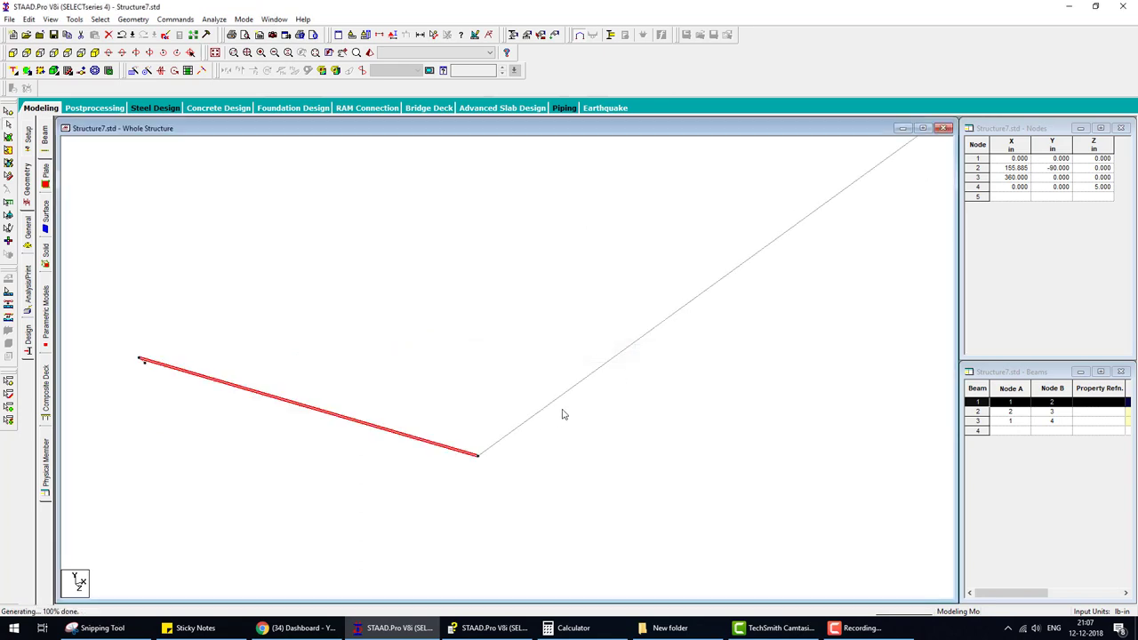
click(13, 53)
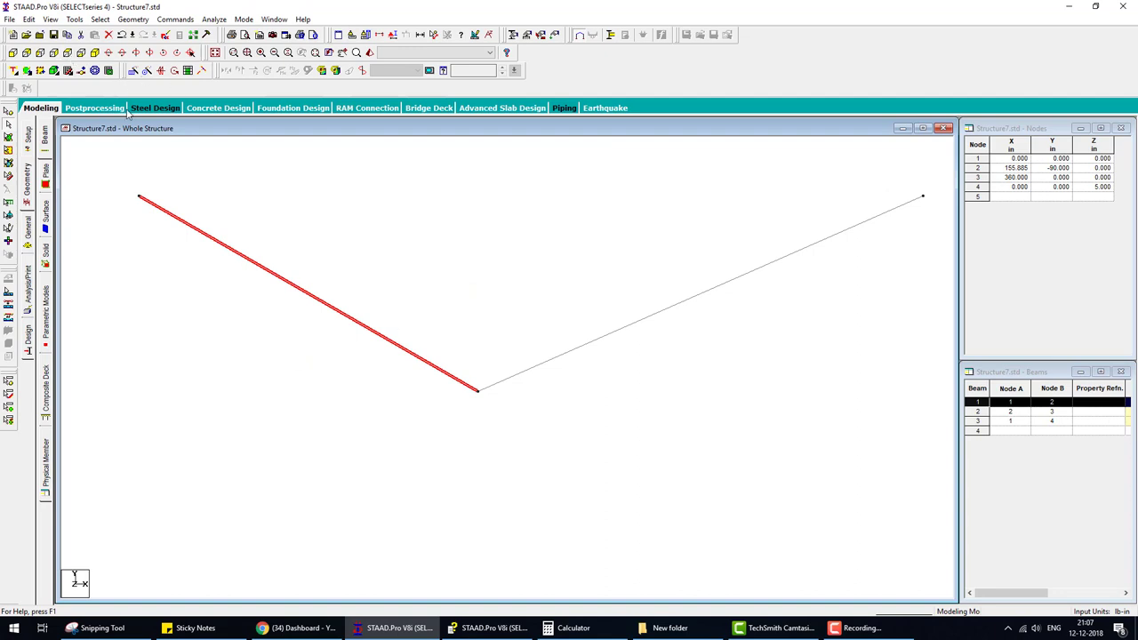
Clear the current beam selection in the model view
click(212, 192)
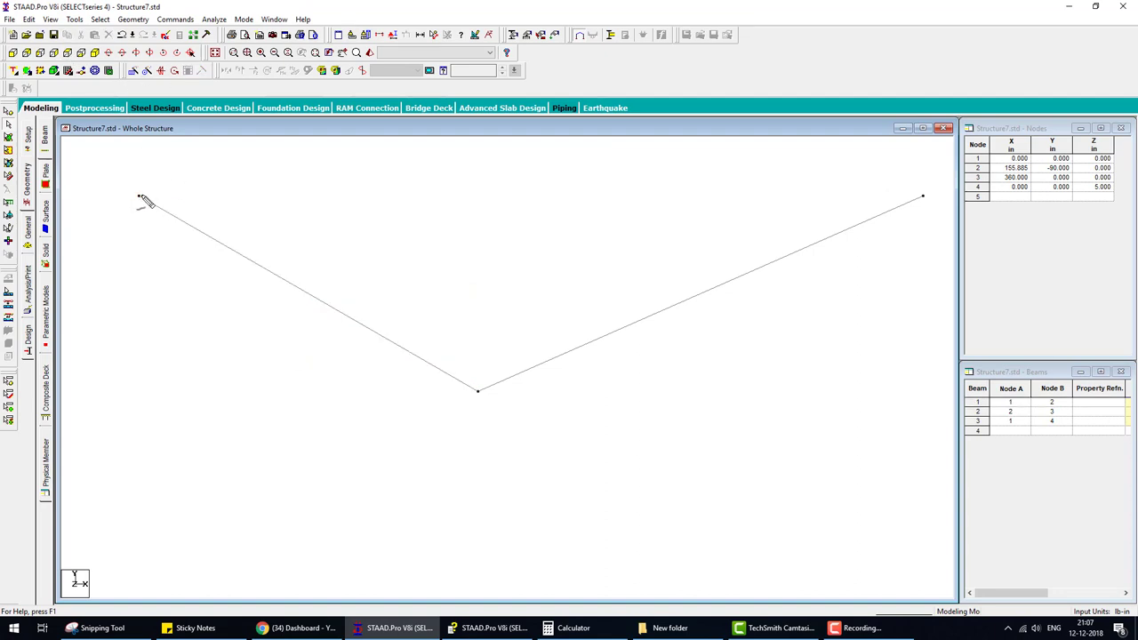
drag(136, 193, 396, 193)
drag(262, 197, 254, 251)
drag(246, 233, 265, 235)
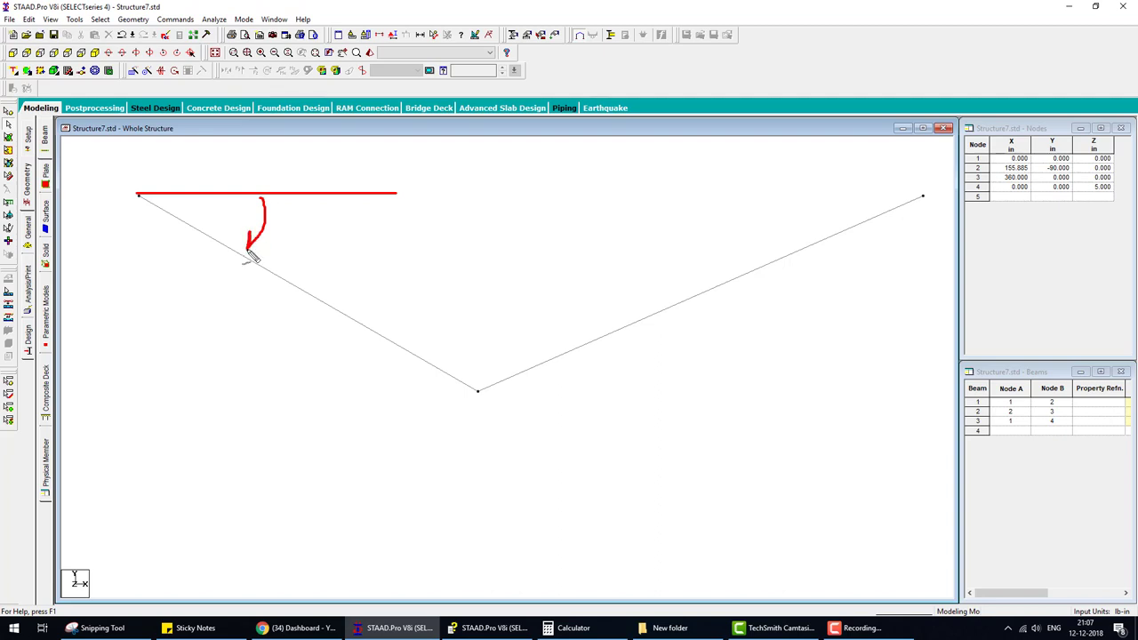
key(Escape)
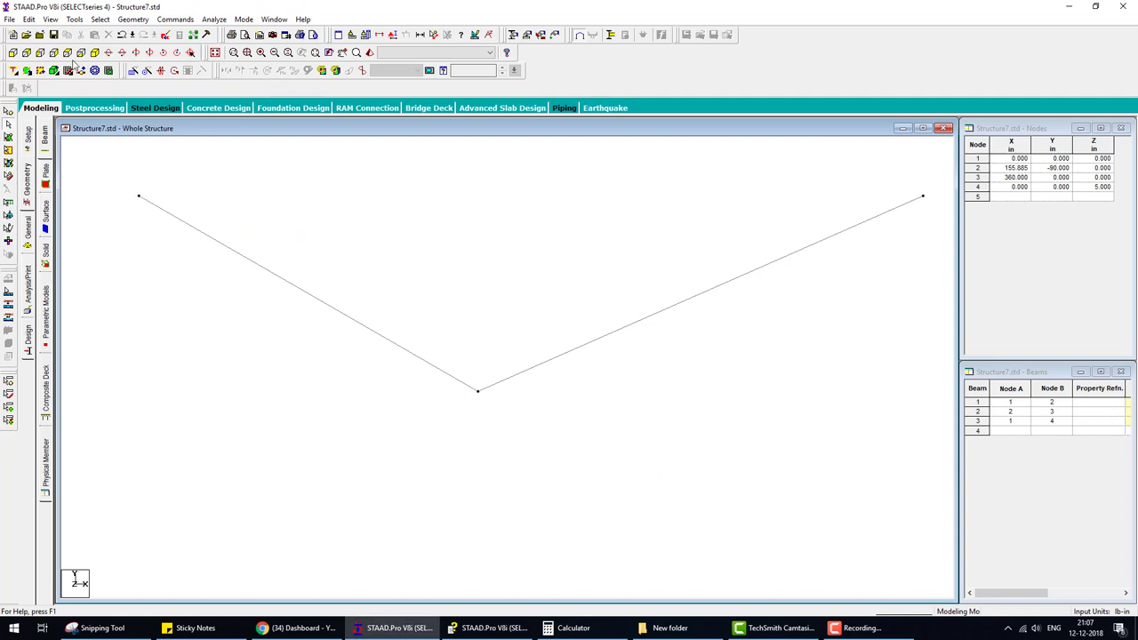
Check beam 3's properties, then delete beam 3 together with node 4
click(87, 52)
click(146, 366)
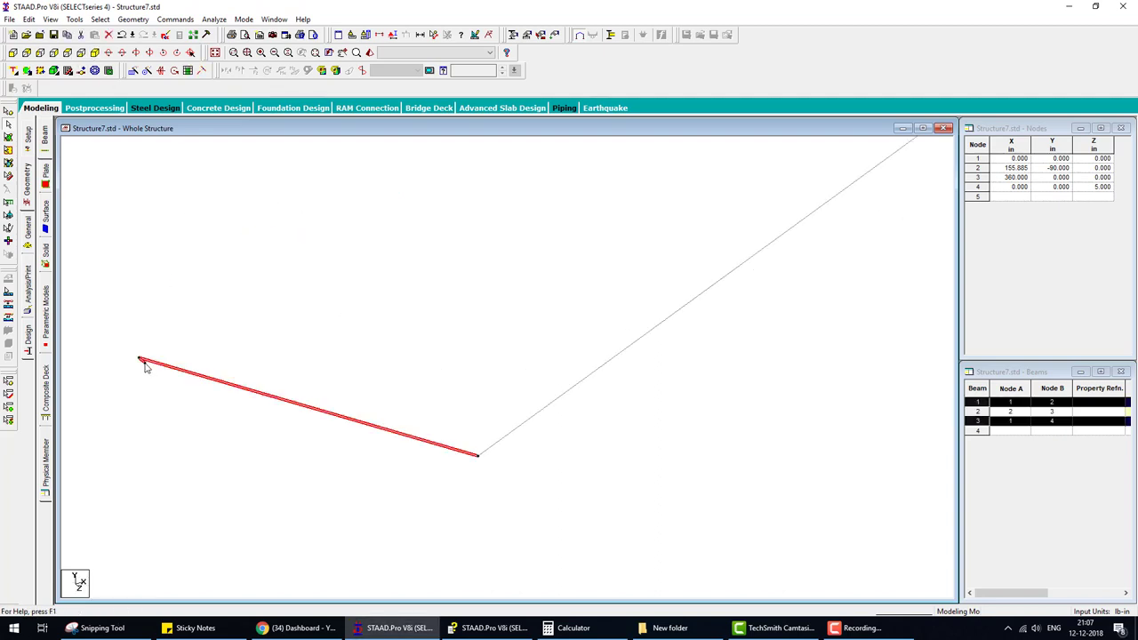
double_click(145, 366)
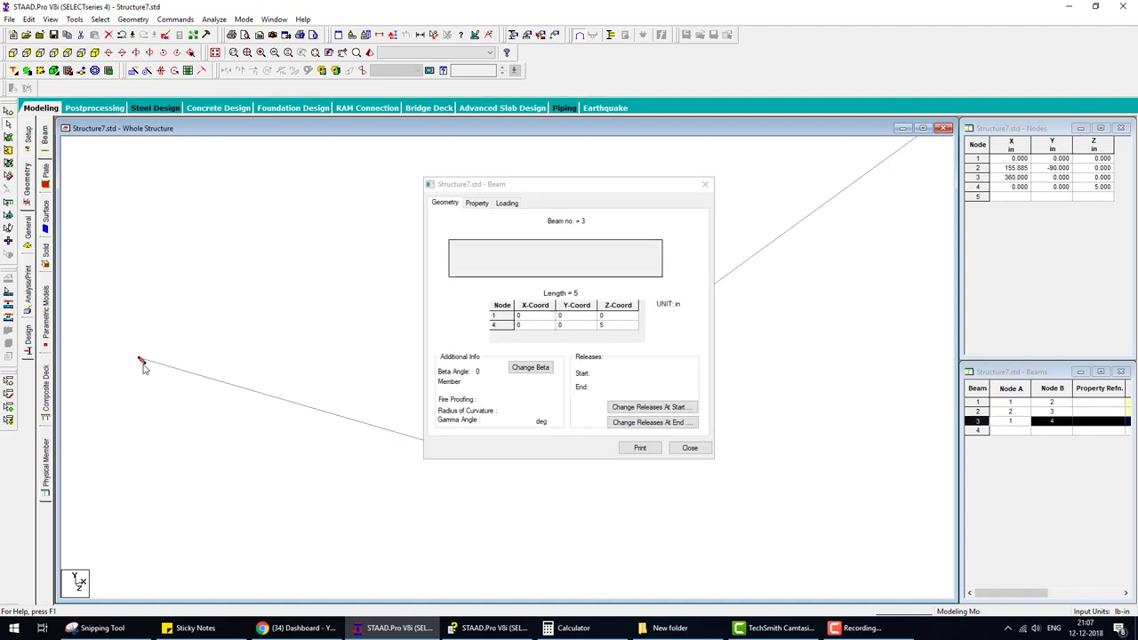
click(689, 448)
key(Delete)
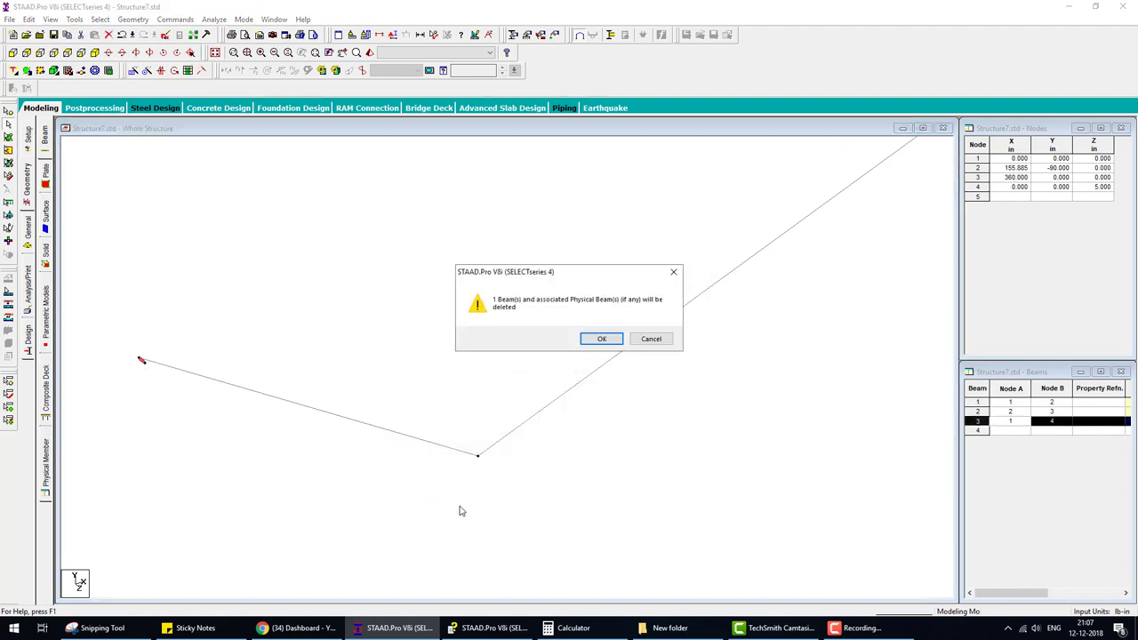
key(Return)
key(Return)
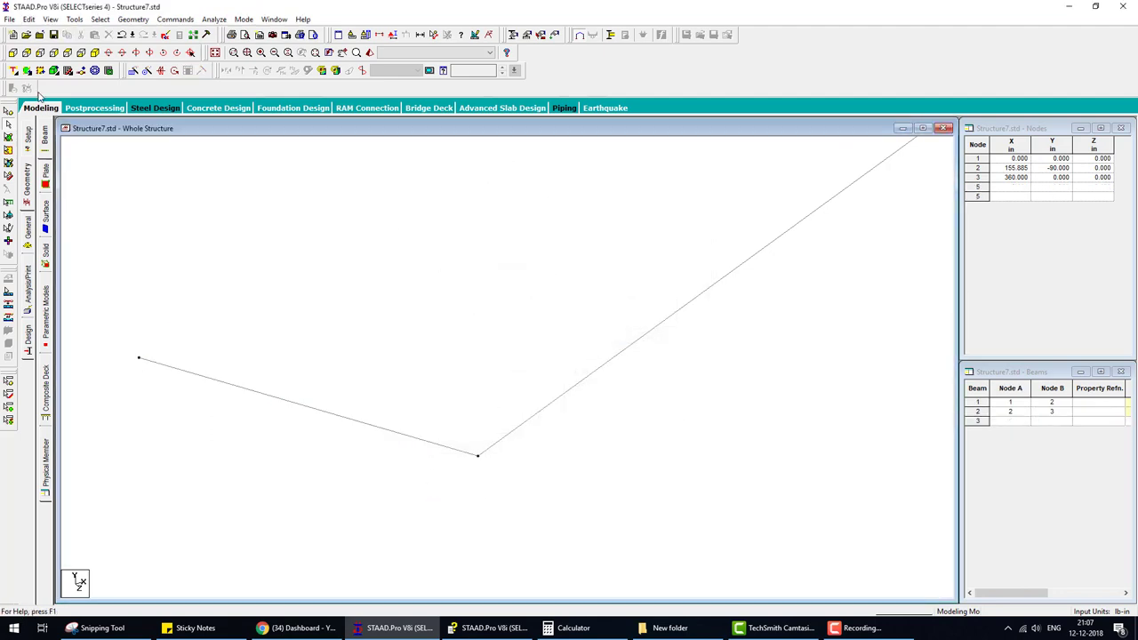
click(12, 53)
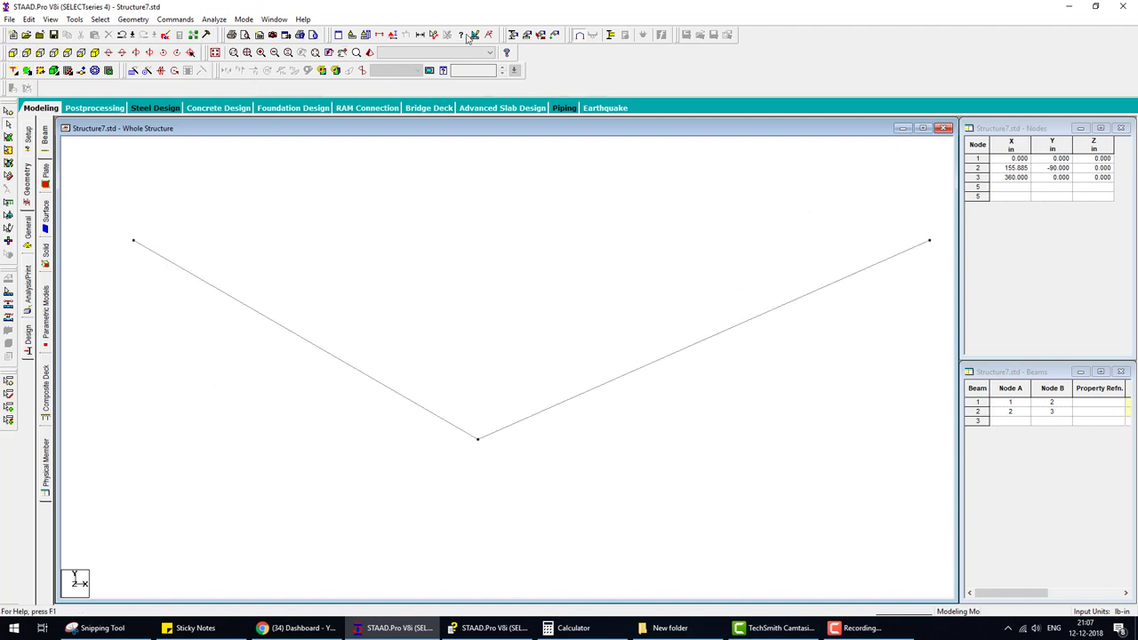
Dimension nodes 1–2 (180.00 in) and nodes 2–3 (223.08 in), then accept the Auto Save prompt
click(433, 35)
click(135, 240)
click(479, 441)
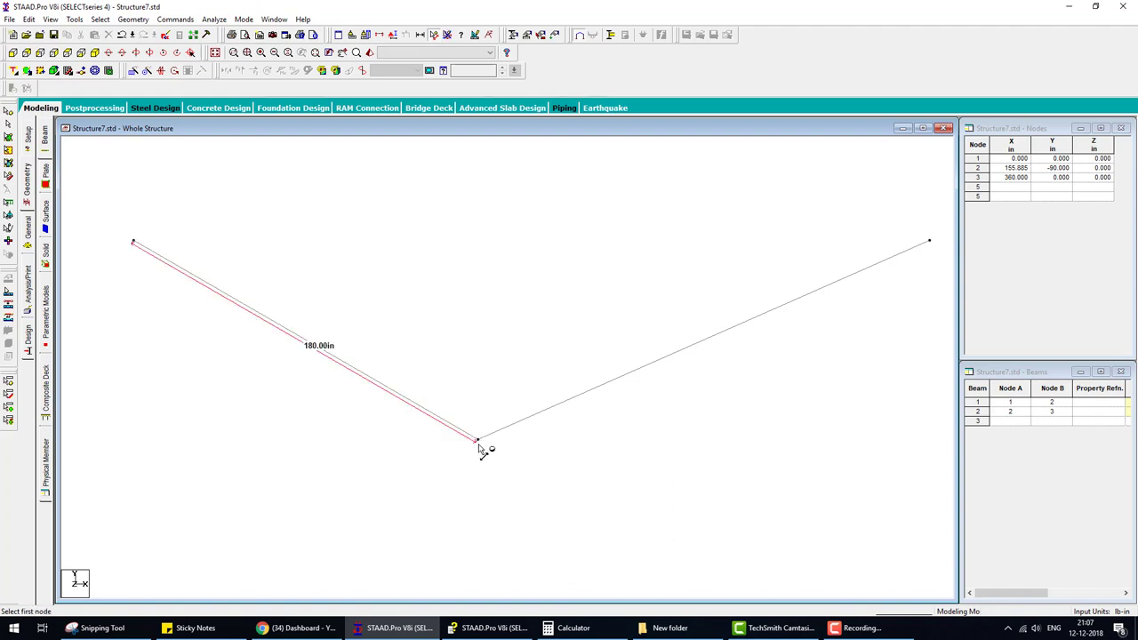
click(477, 440)
click(928, 241)
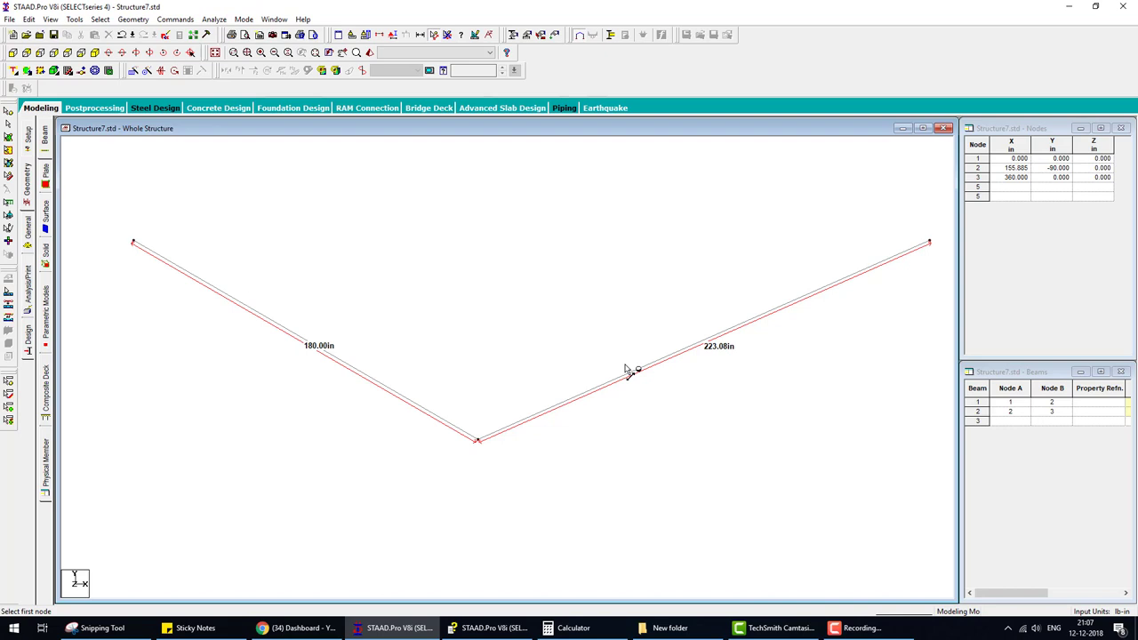
click(626, 369)
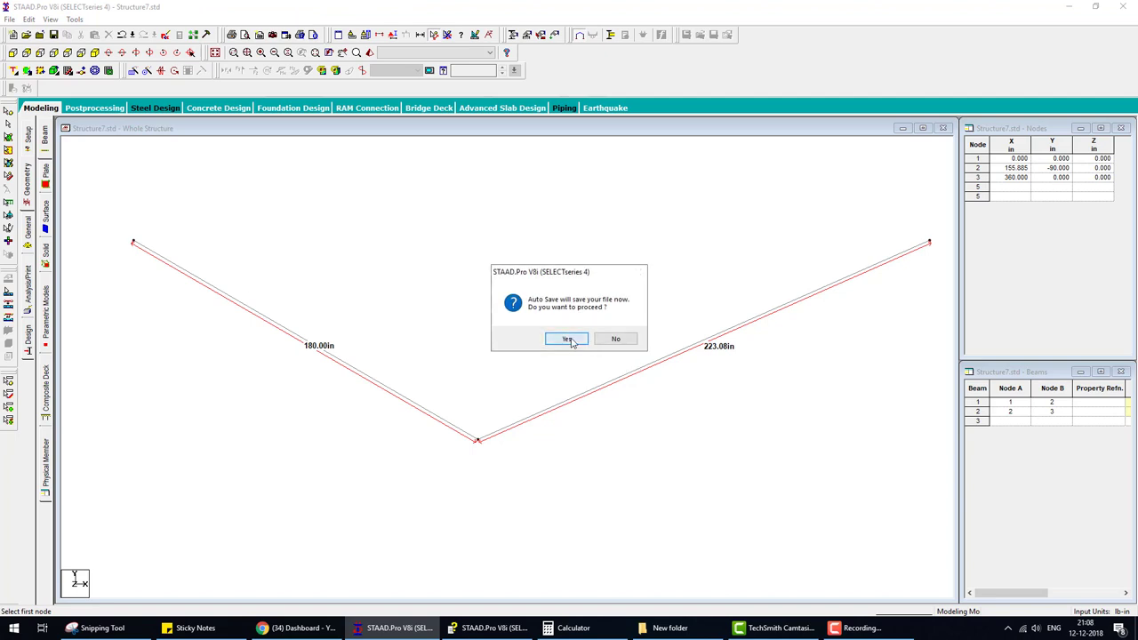
click(542, 339)
Choose Save in the 'Structure has been modified' warning to keep the dimensioned V truss
click(493, 331)
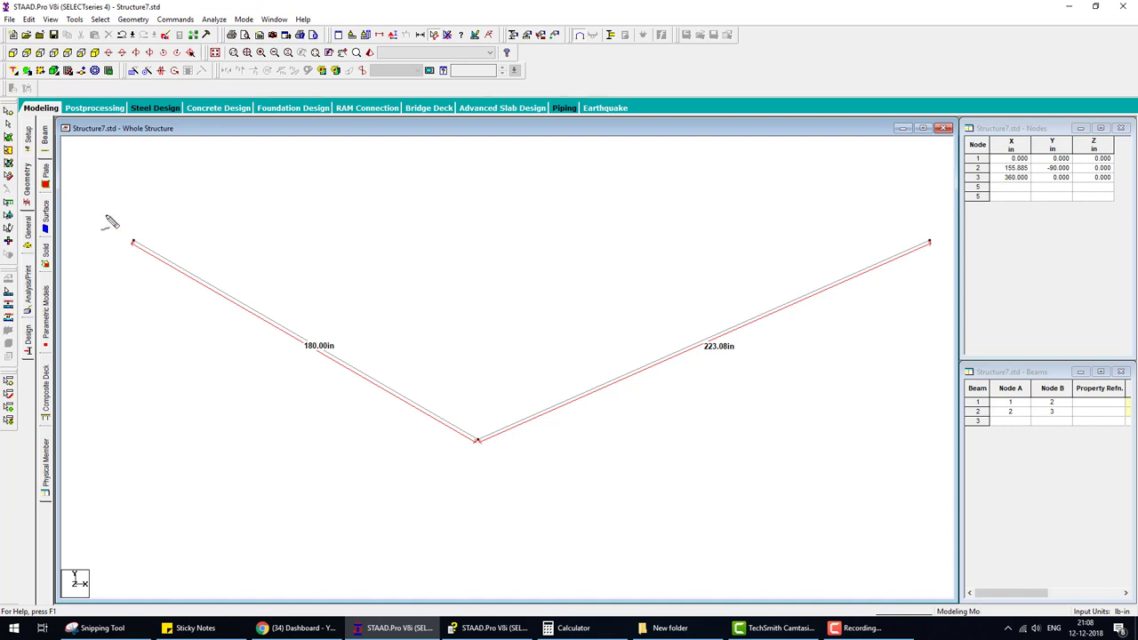
click(8, 124)
drag(99, 209, 140, 256)
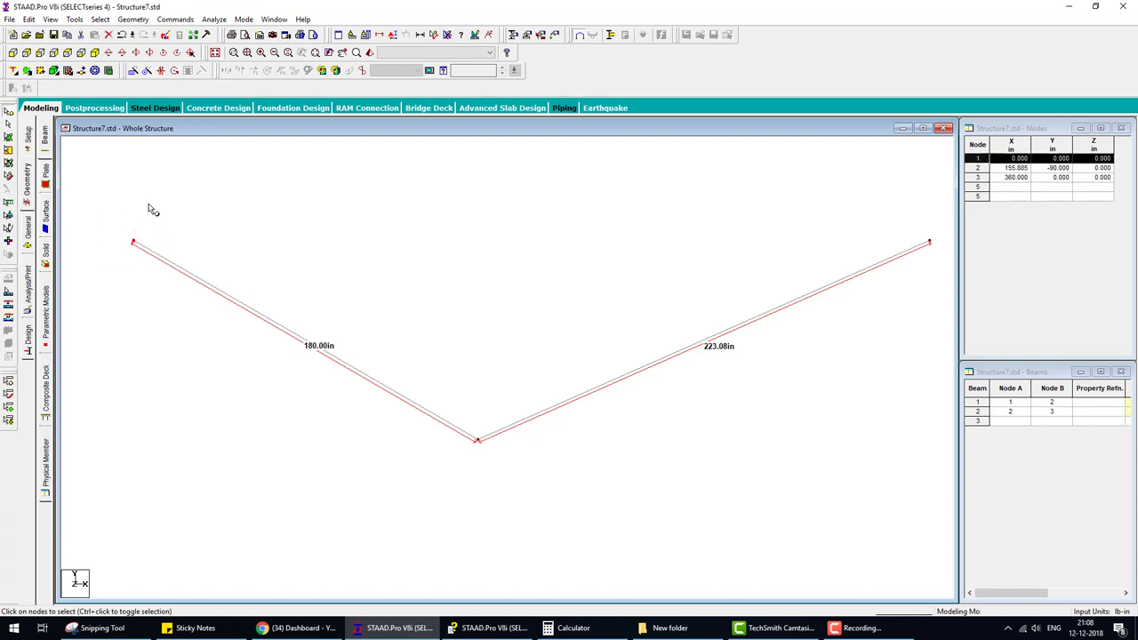
click(133, 72)
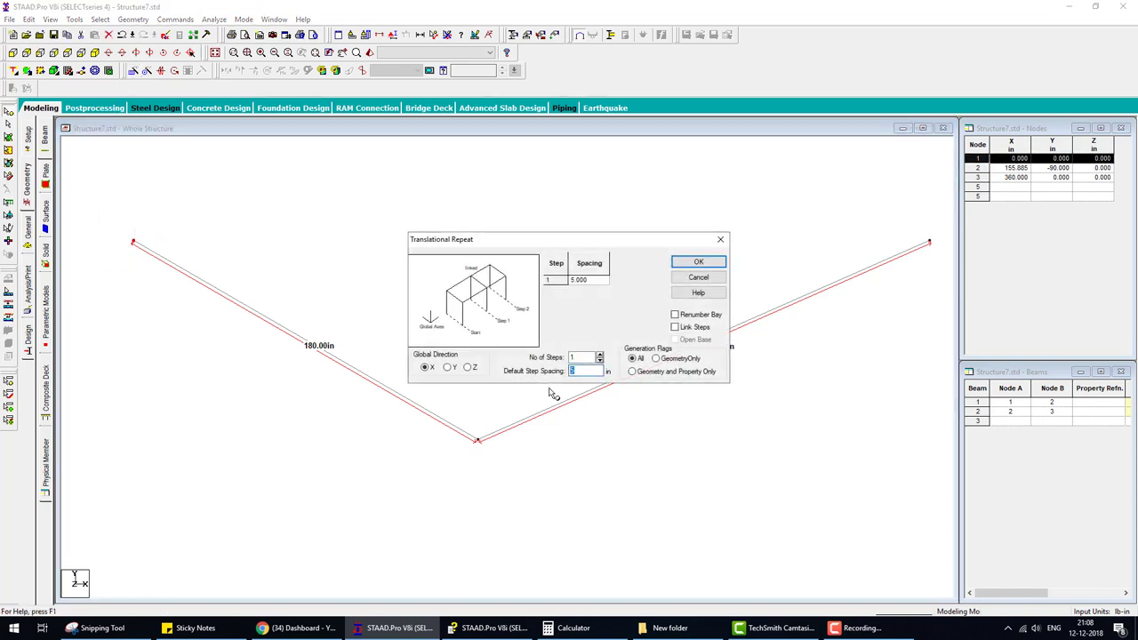
text(600)
click(709, 263)
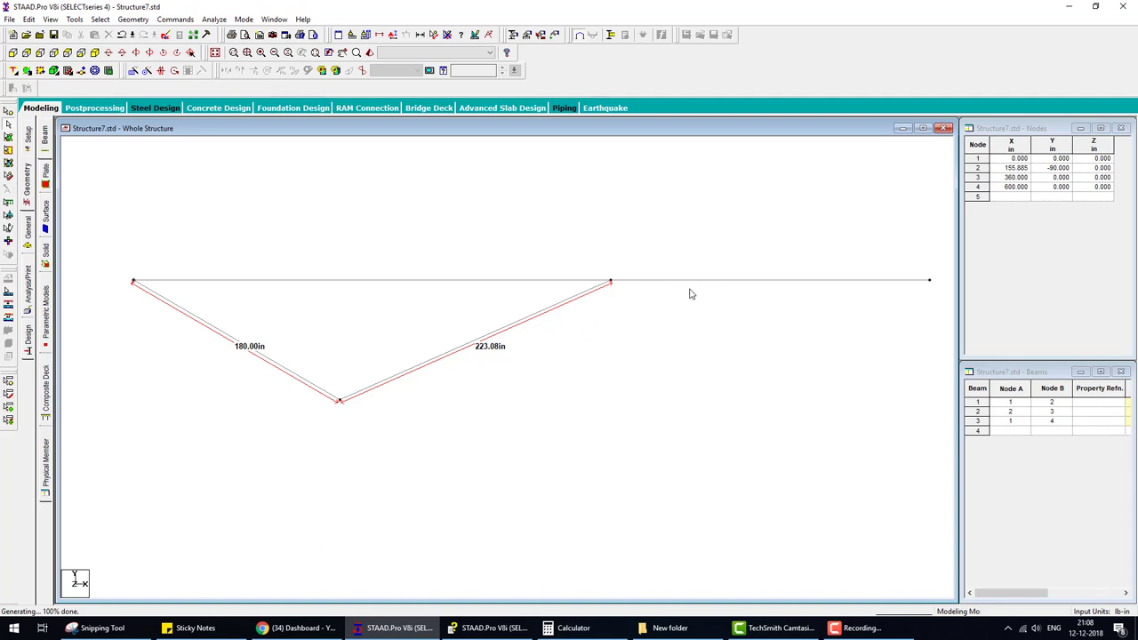
key(ctrl+z)
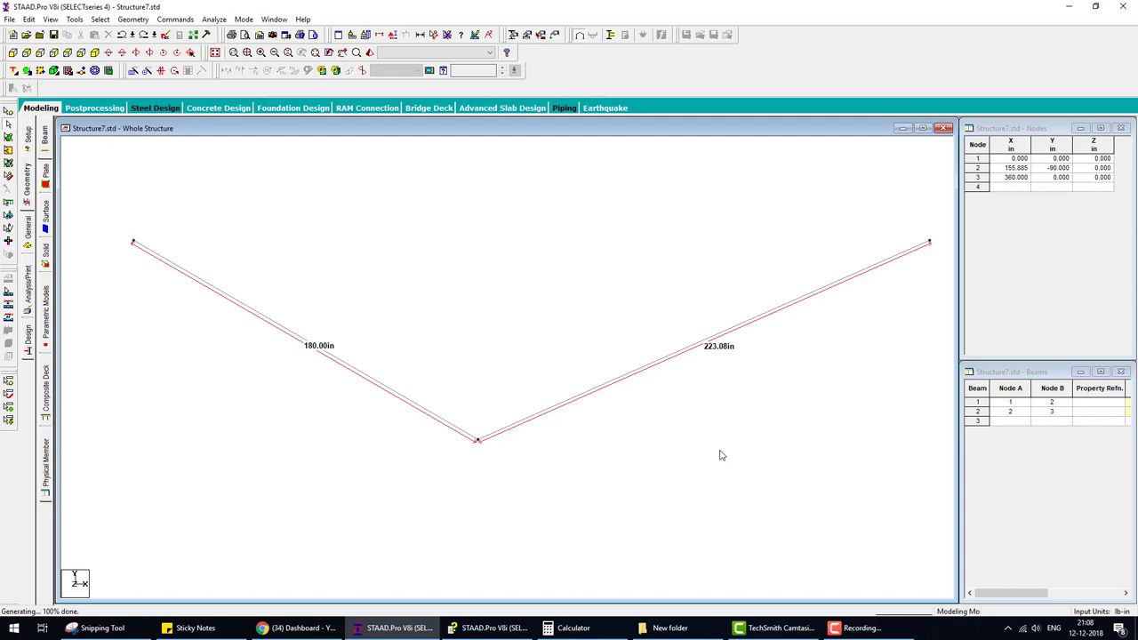
Minimise the Camtasia editor and pause the recording from the recorder controls
click(763, 629)
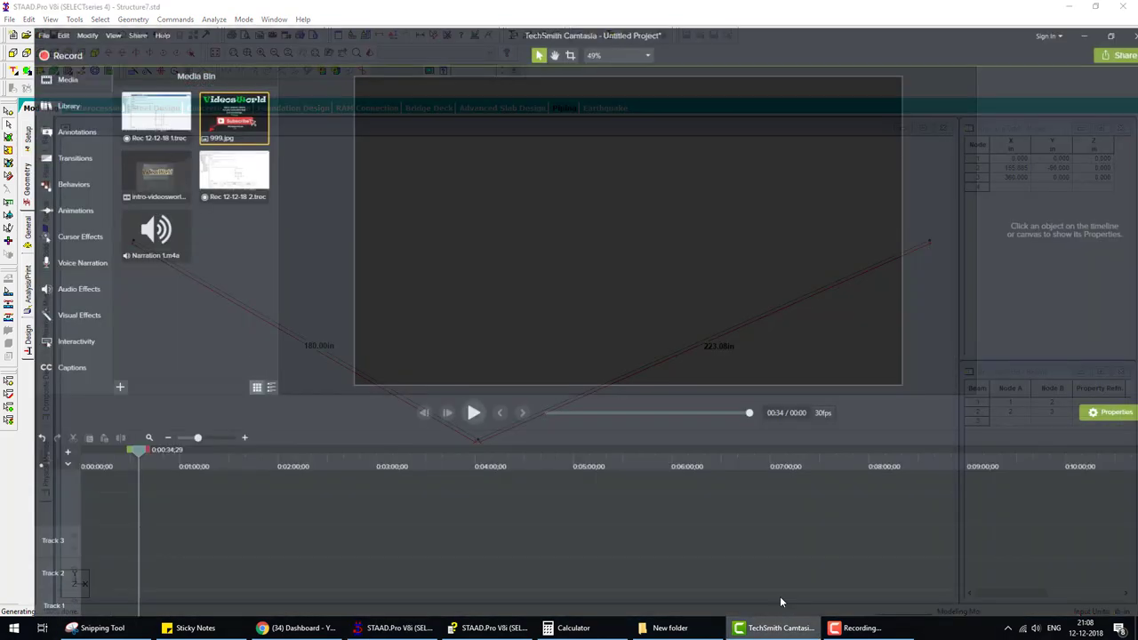
click(780, 628)
click(860, 629)
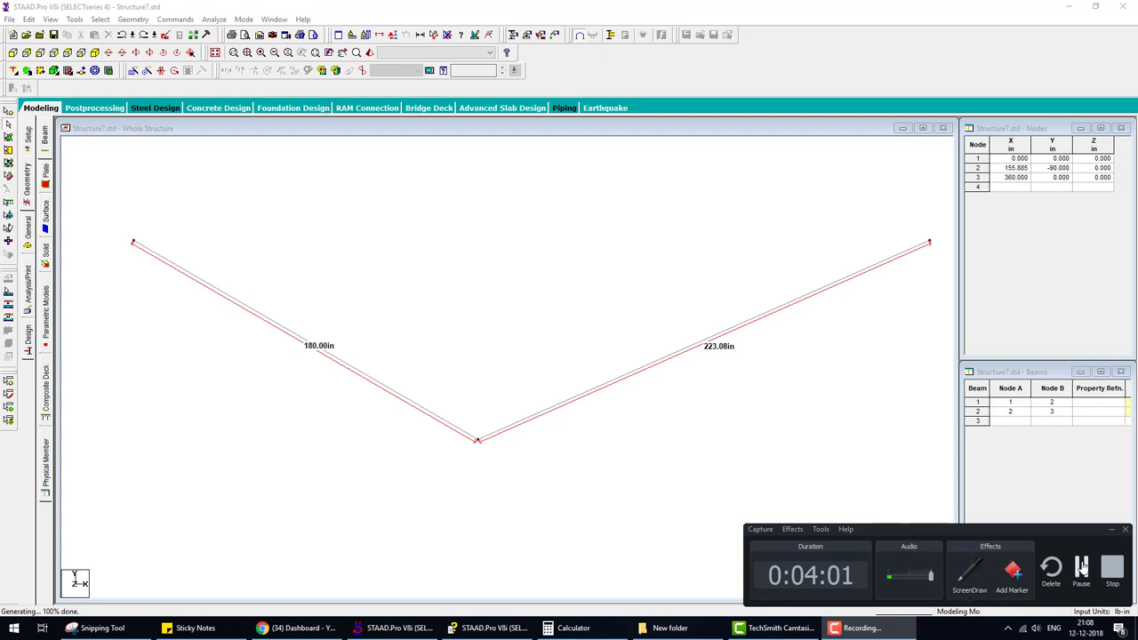
click(1079, 570)
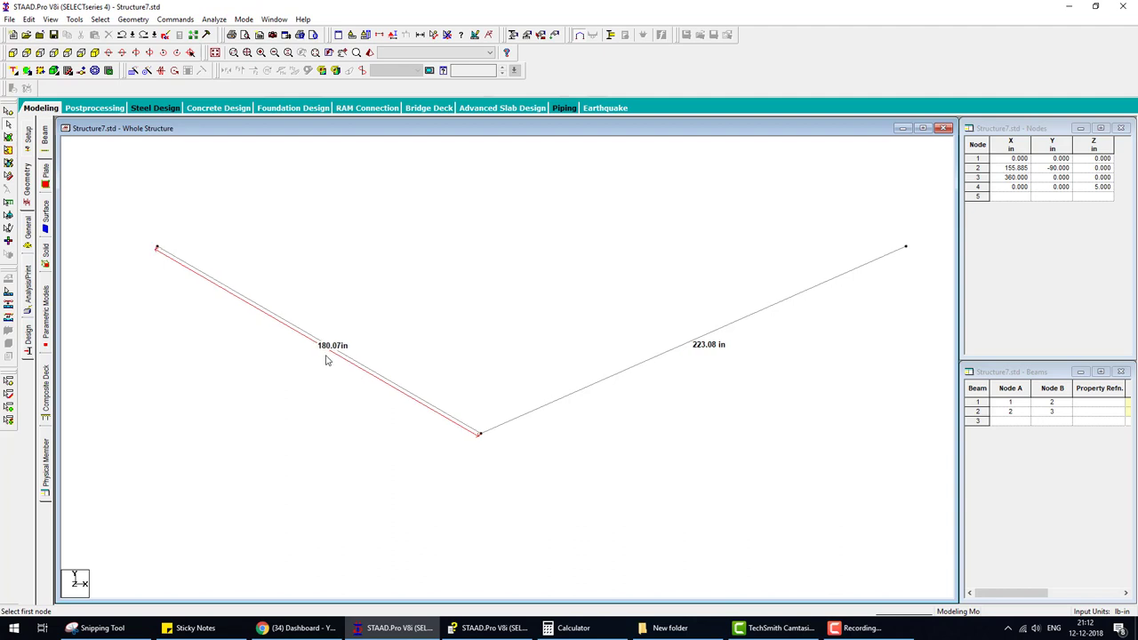
Compare with the Help example, then delete beam 2 and its orphan node 3
click(508, 633)
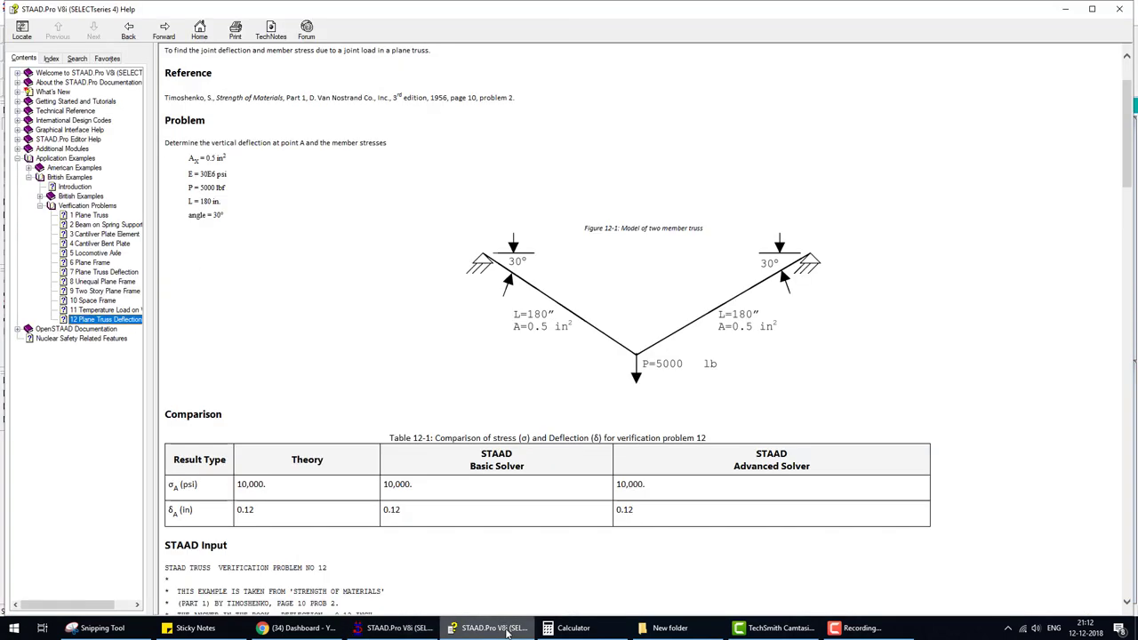
click(508, 633)
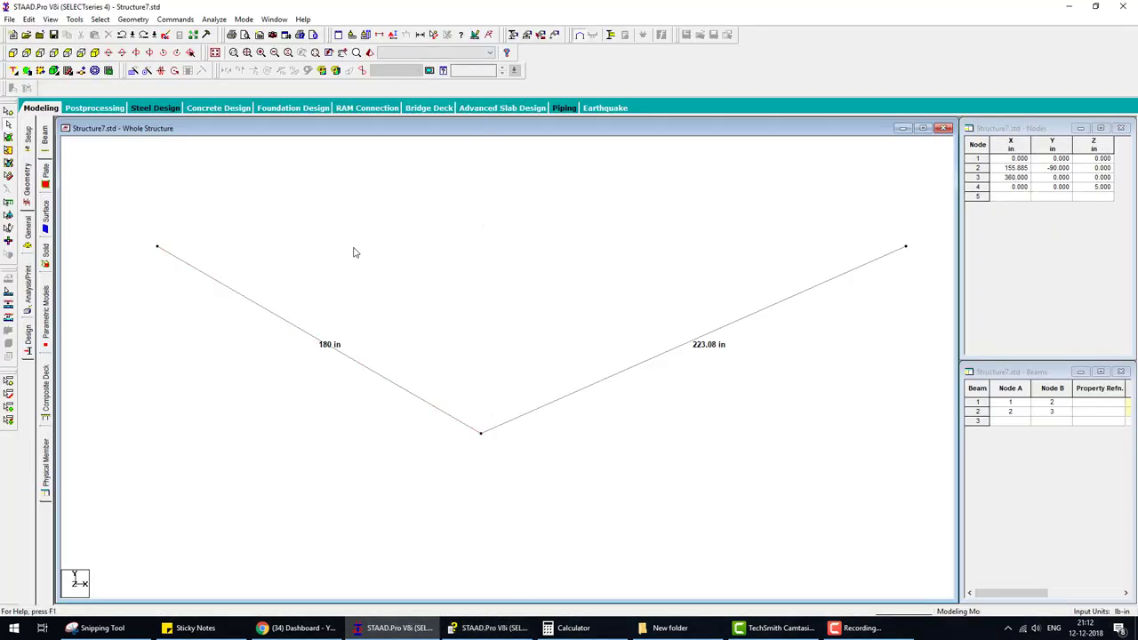
click(717, 335)
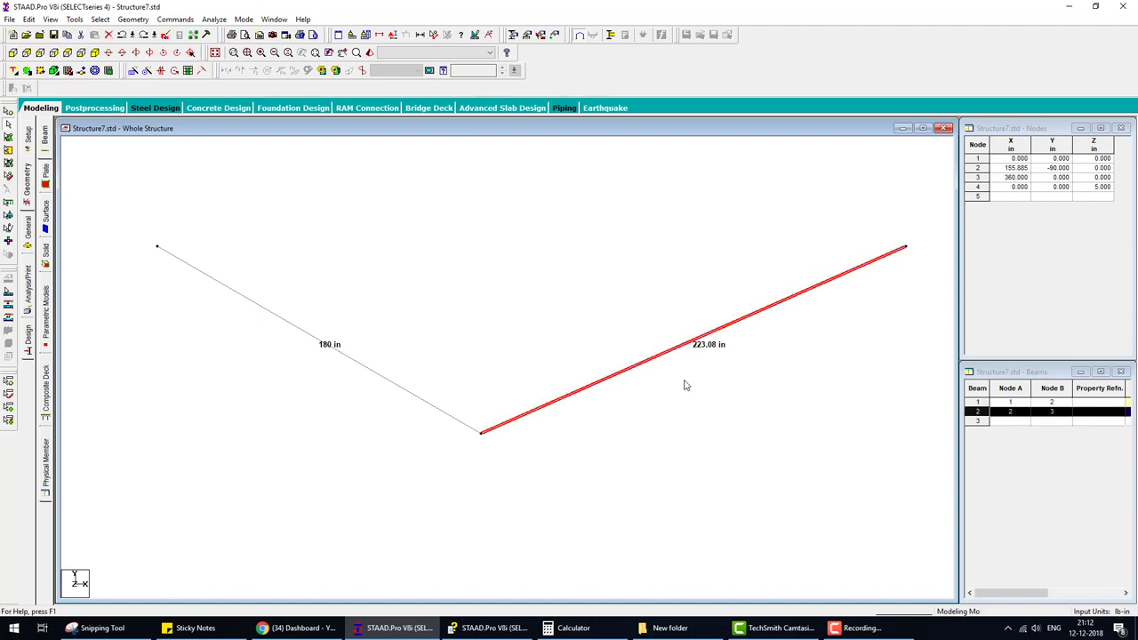
key(Delete)
key(Return)
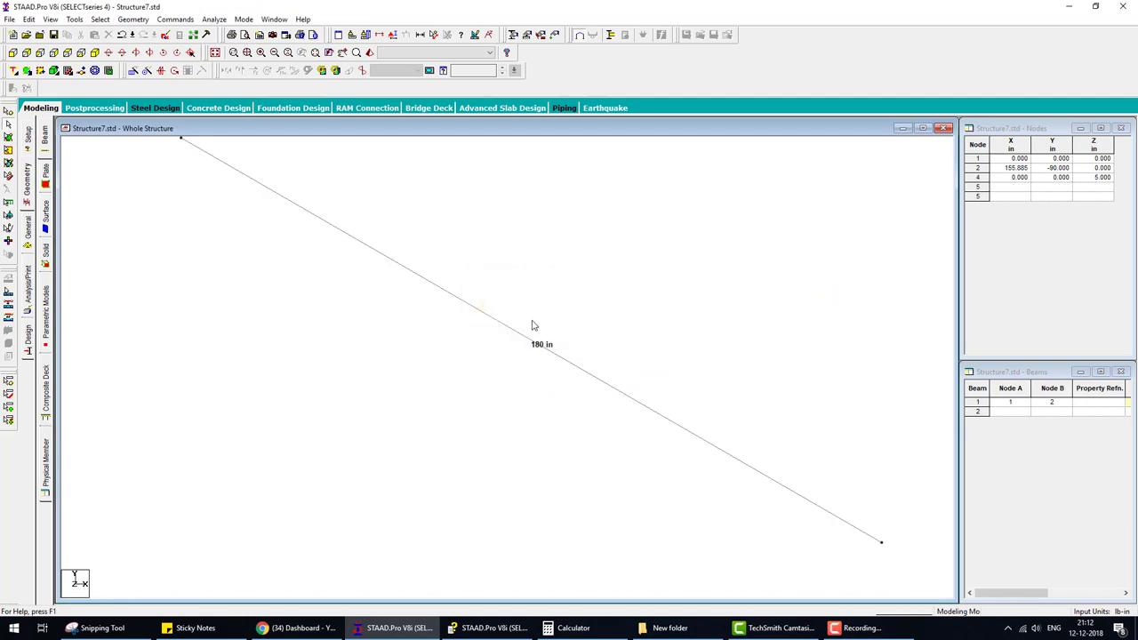
Select remaining beam 1, start Mirror, and accept the prompt to save the structure
click(509, 325)
scroll(533, 334, down, 1)
scroll(463, 302, down, 1)
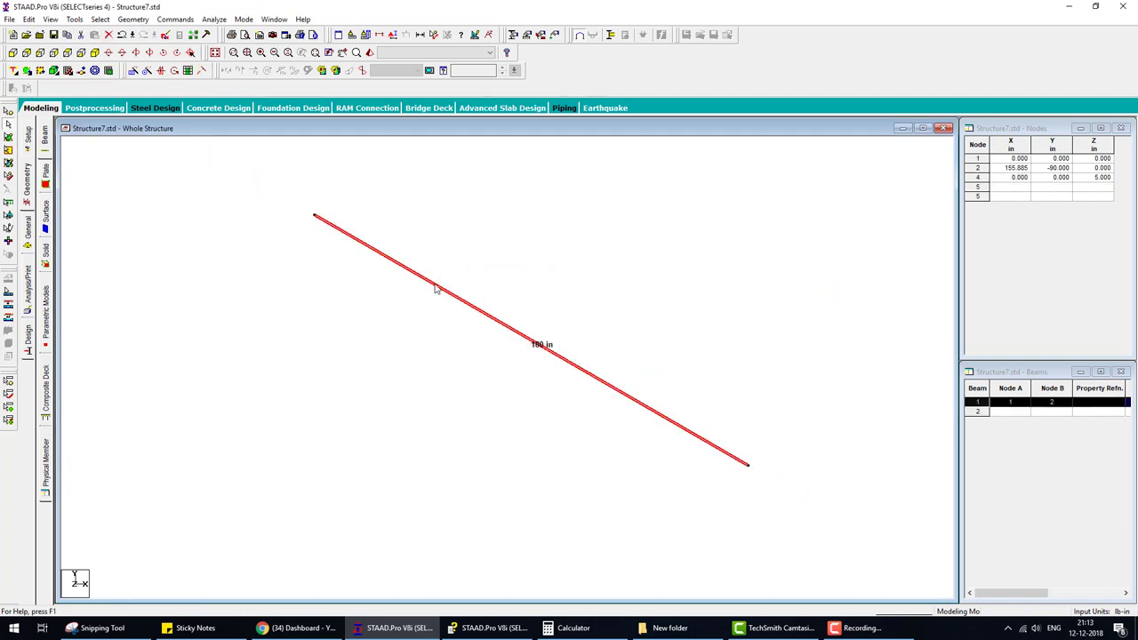
click(161, 70)
click(491, 331)
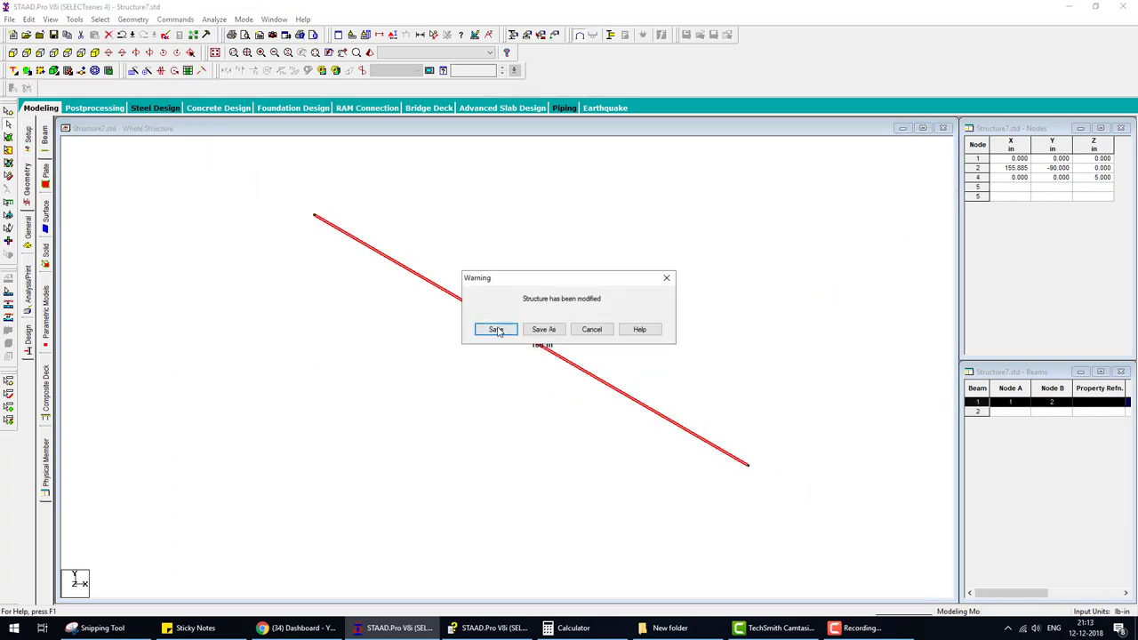
click(496, 330)
Mirror beam 1 in copy mode about a plane through node 2, creating beam 2 to node 5
click(160, 70)
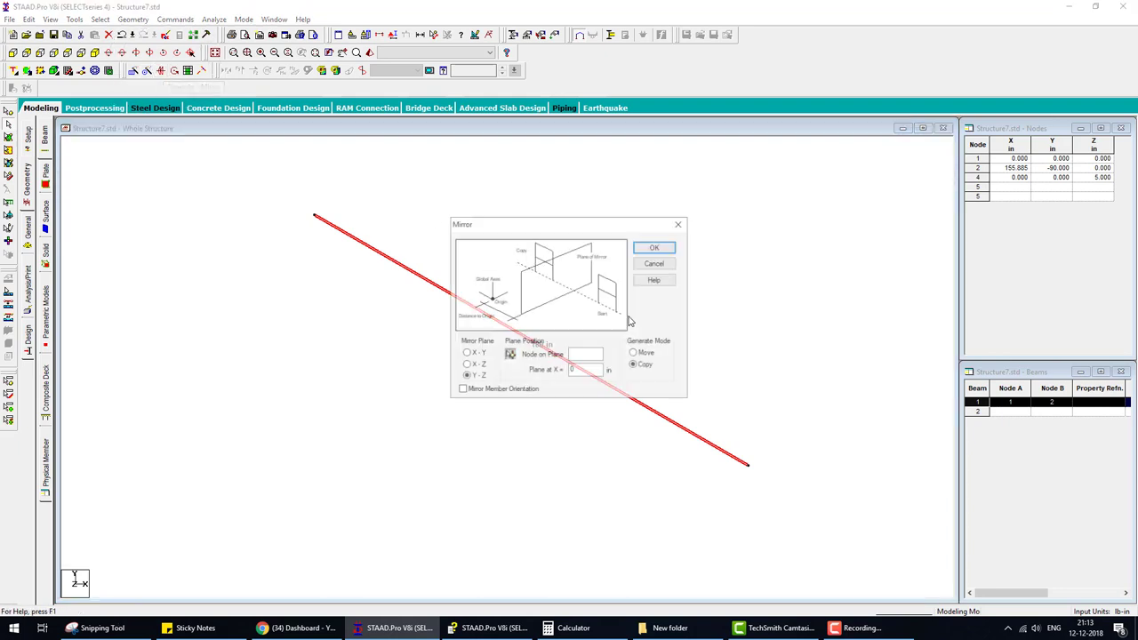
click(510, 355)
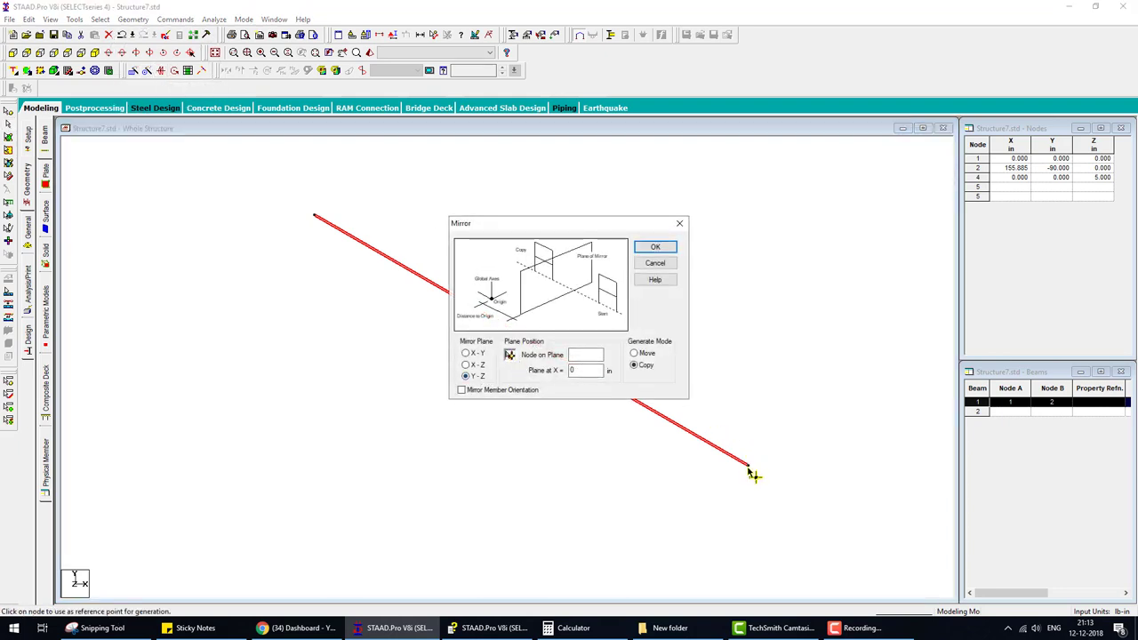
click(748, 466)
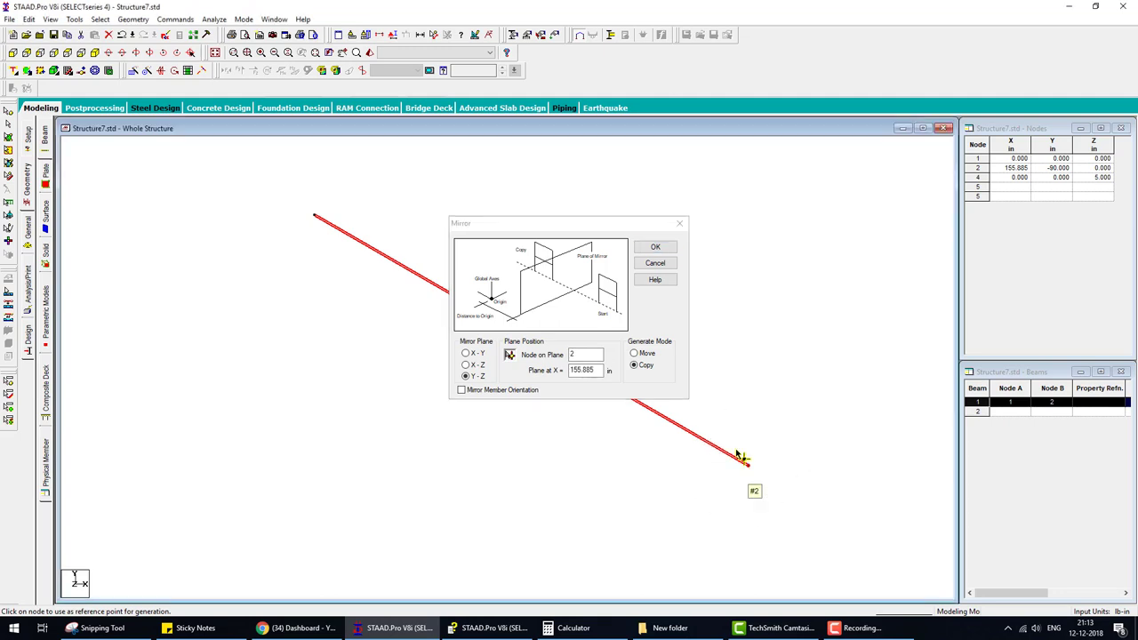
click(655, 248)
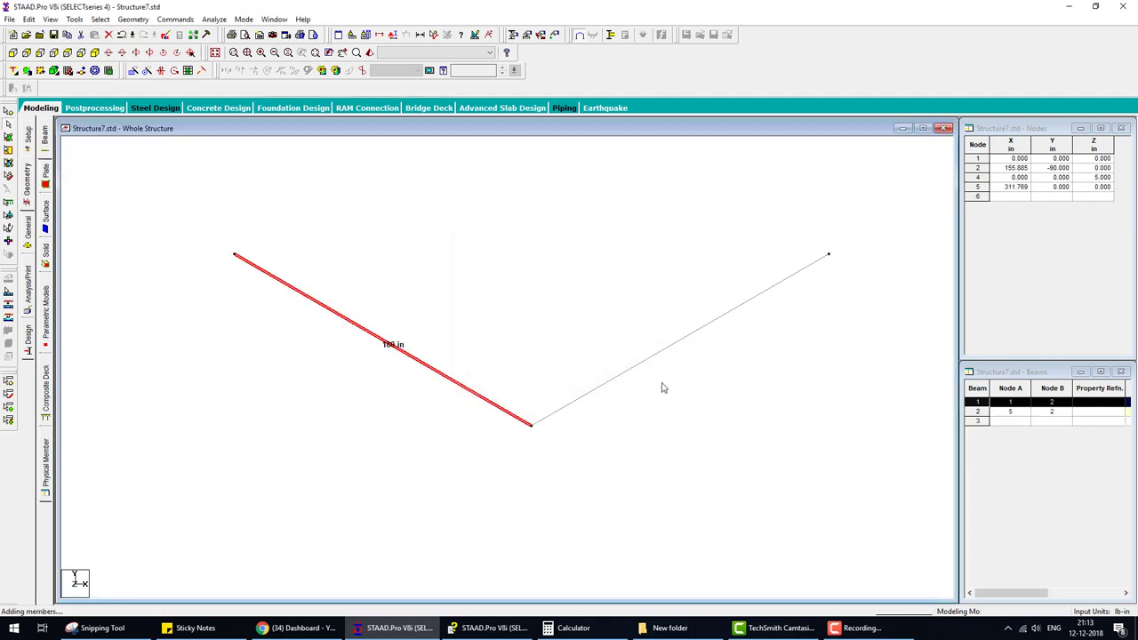
click(661, 387)
Show dimensions on all members, confirming both are 180 in, and bring up Verification Problem 12
click(421, 34)
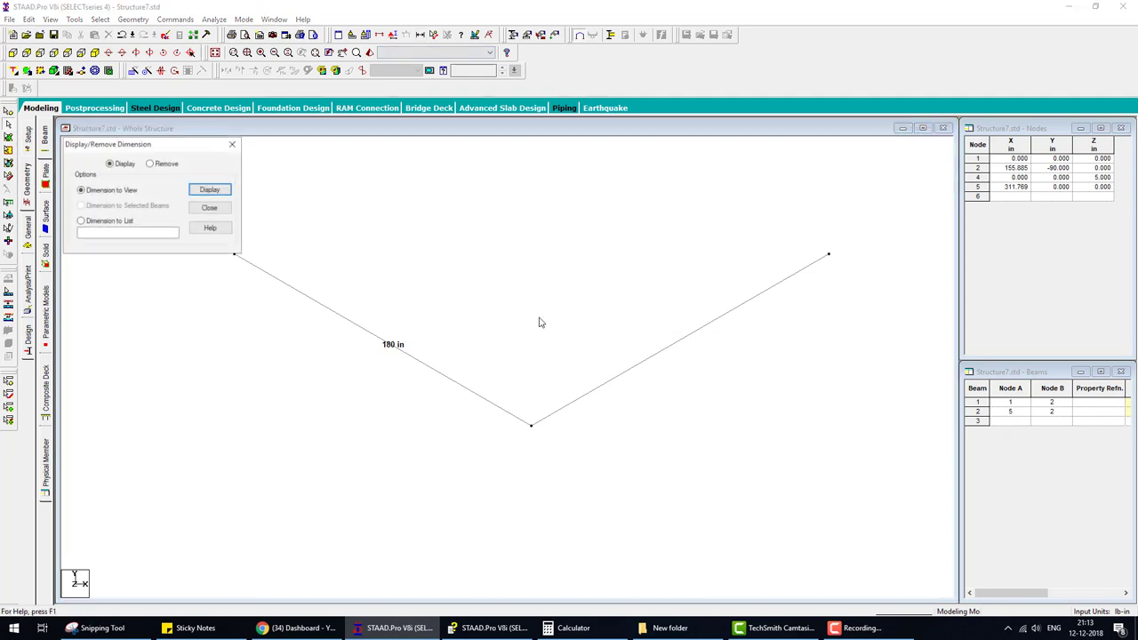
click(225, 193)
click(210, 207)
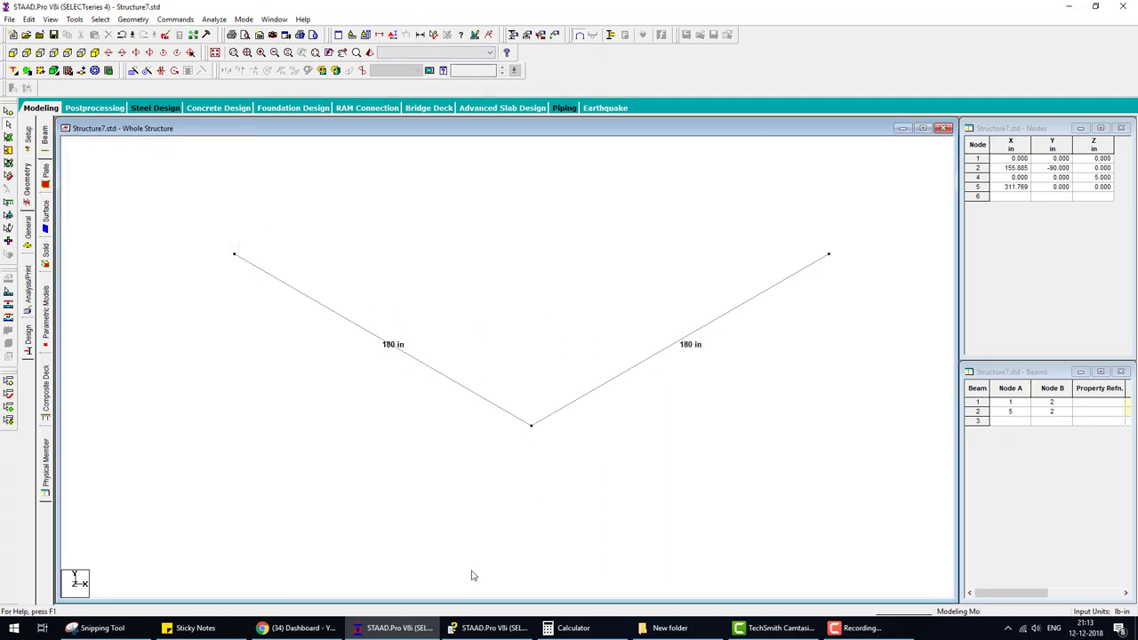
click(504, 631)
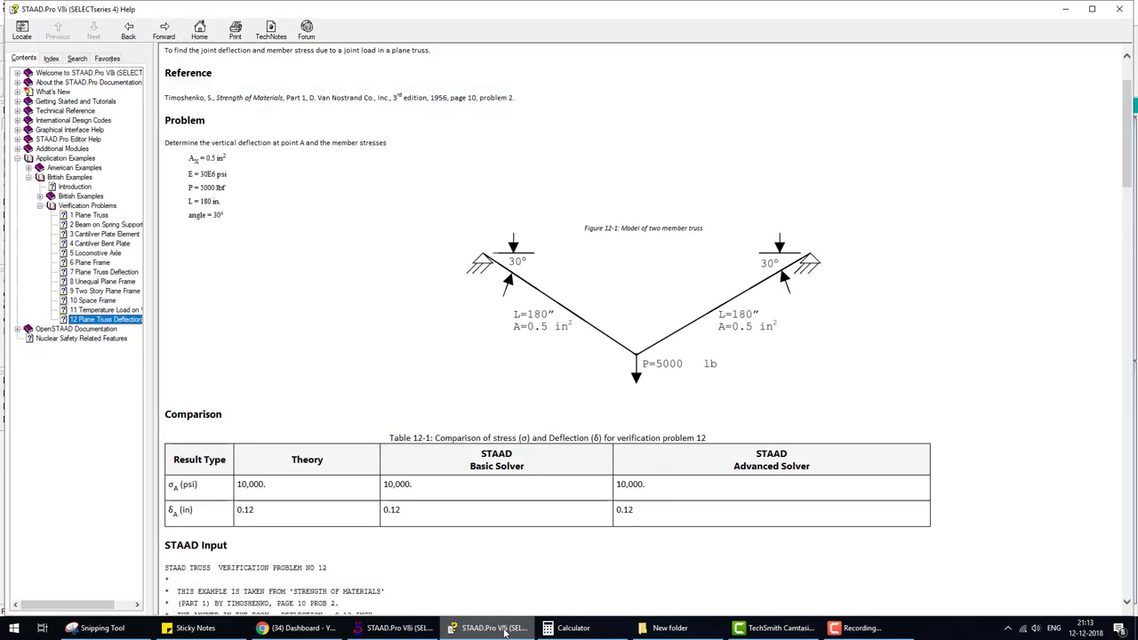
Create a pinned support as Support 2 in the support definitions
click(504, 631)
click(28, 238)
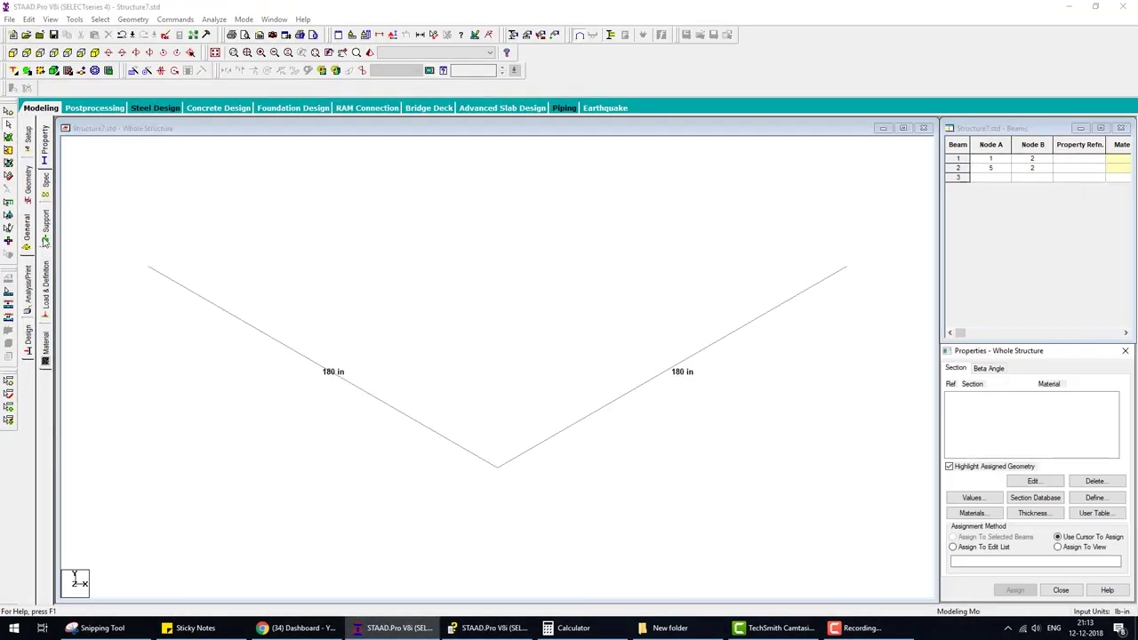
click(45, 226)
click(1040, 504)
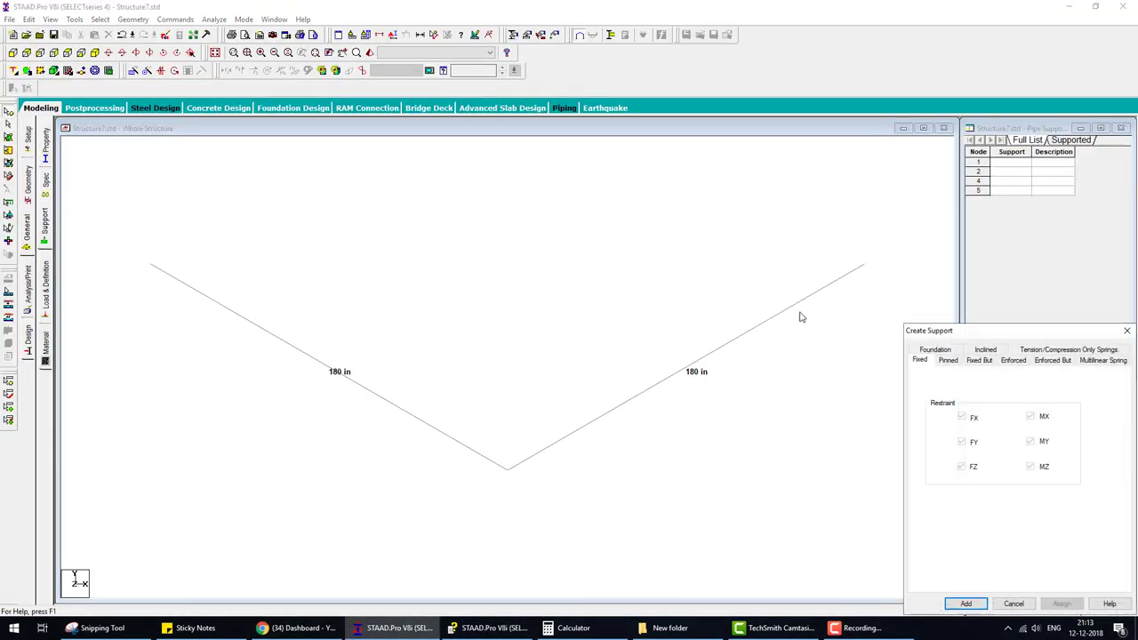
click(947, 360)
click(966, 603)
click(1022, 430)
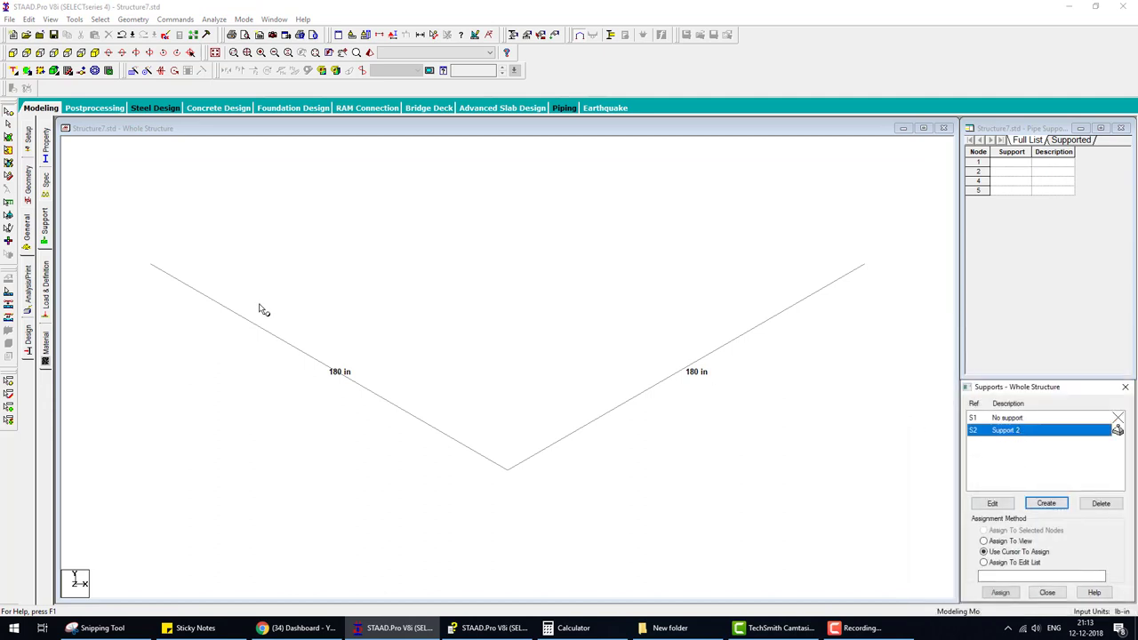
Assign pinned Support 2 to both top nodes of the V truss
drag(107, 247, 180, 292)
ctrl+click(863, 264)
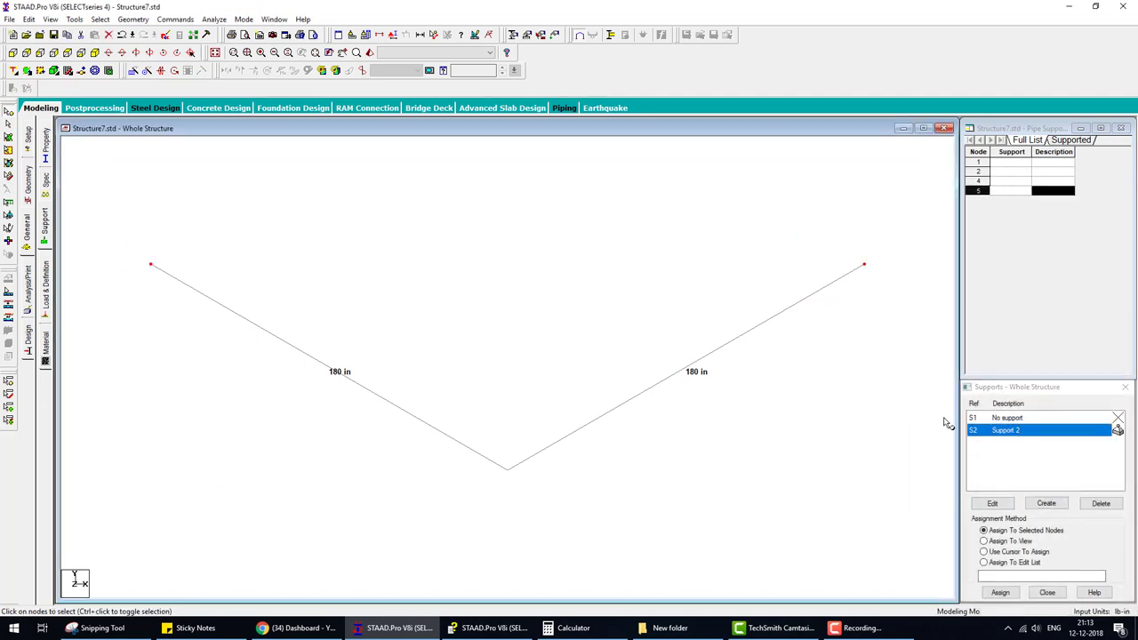
click(1000, 592)
click(1047, 523)
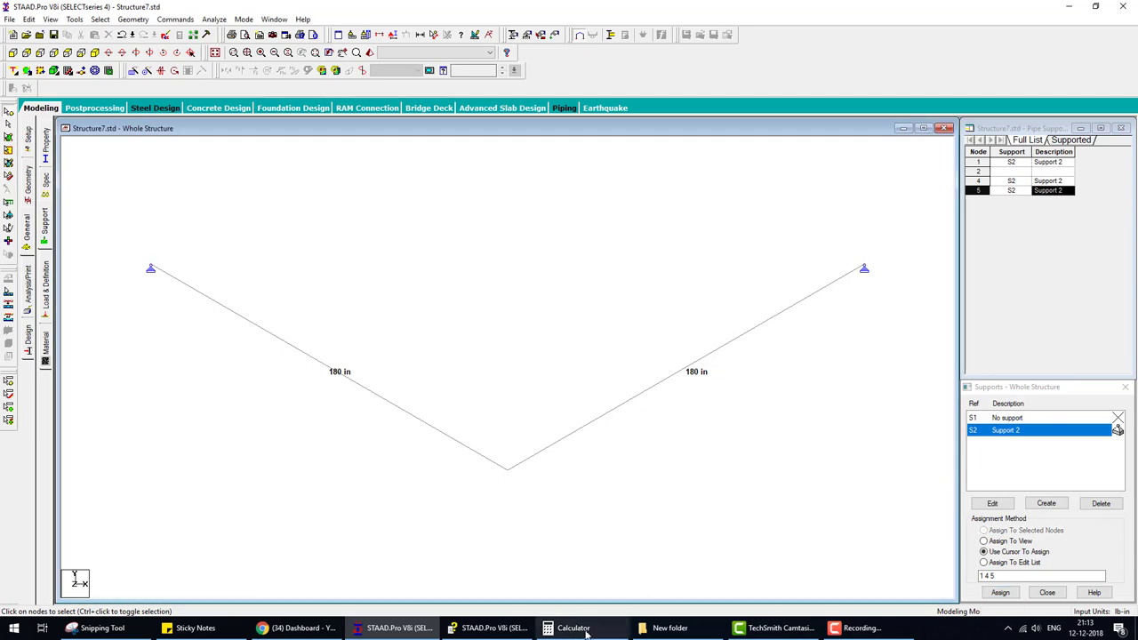
Mark the 5000 lb apex load on the Help verification example, then return to the model
click(490, 627)
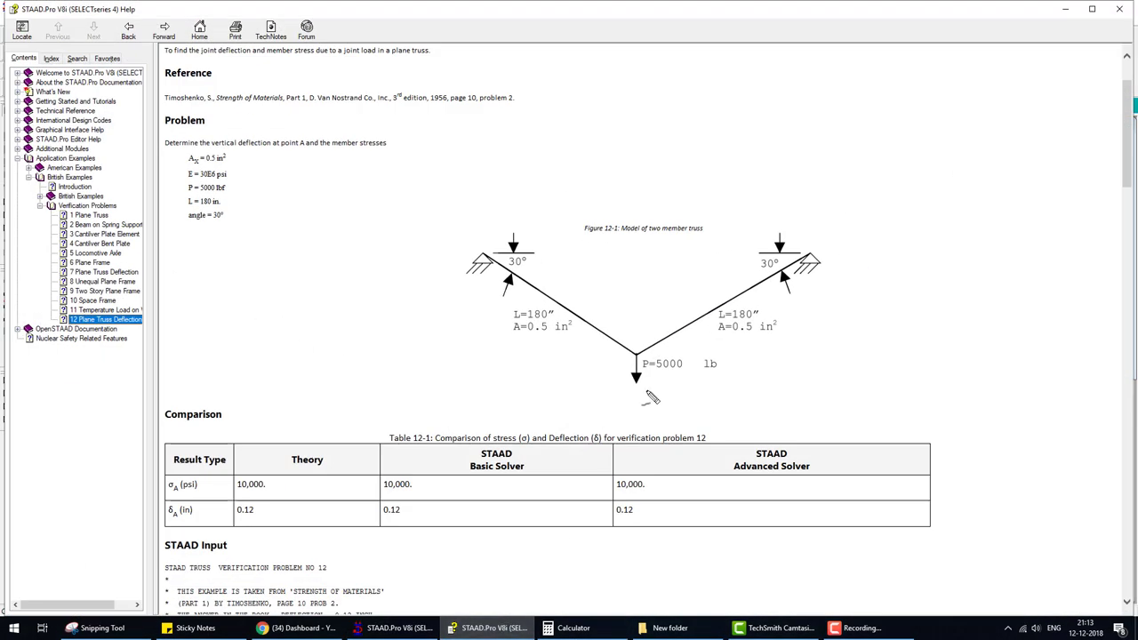
drag(622, 402, 620, 401)
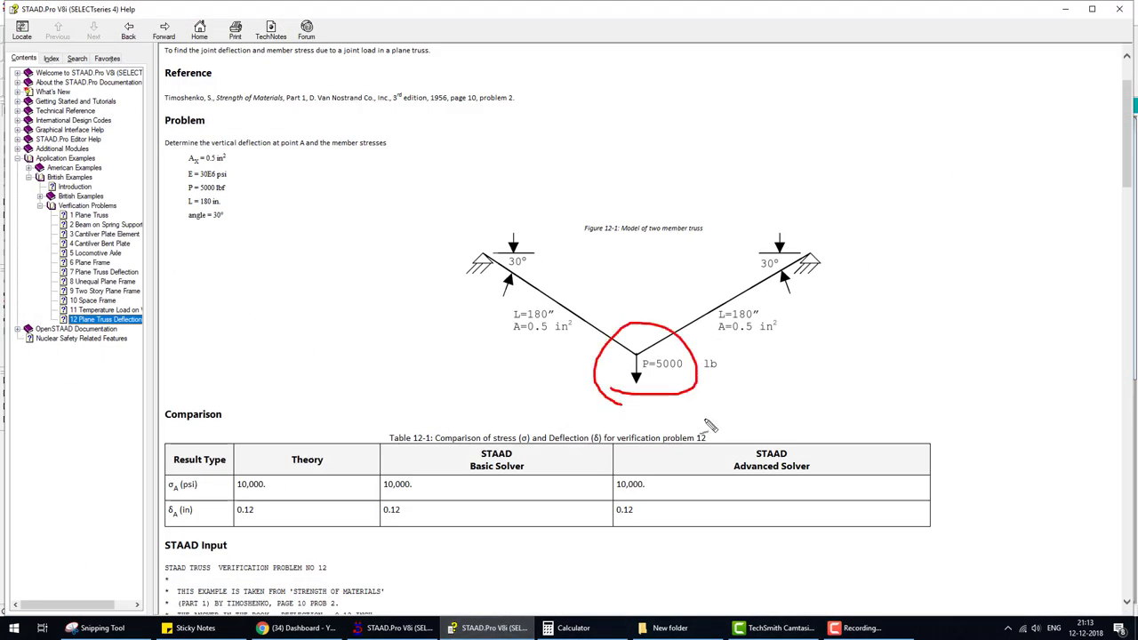
click(408, 627)
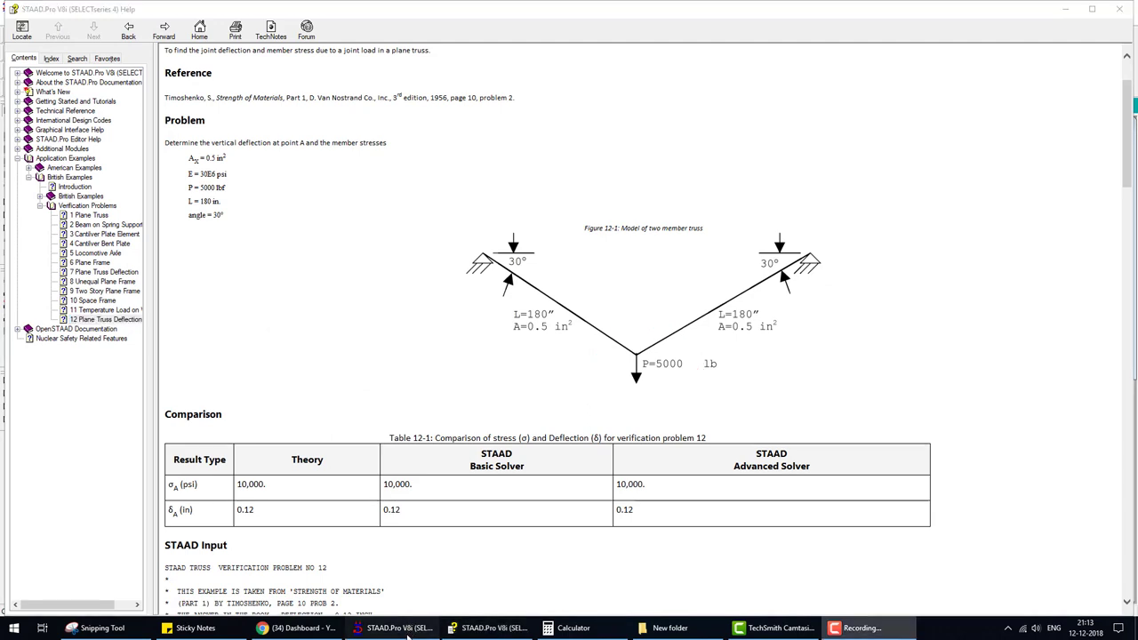
Add primary load case 1 titled 'dead' under Load Cases Details
click(46, 278)
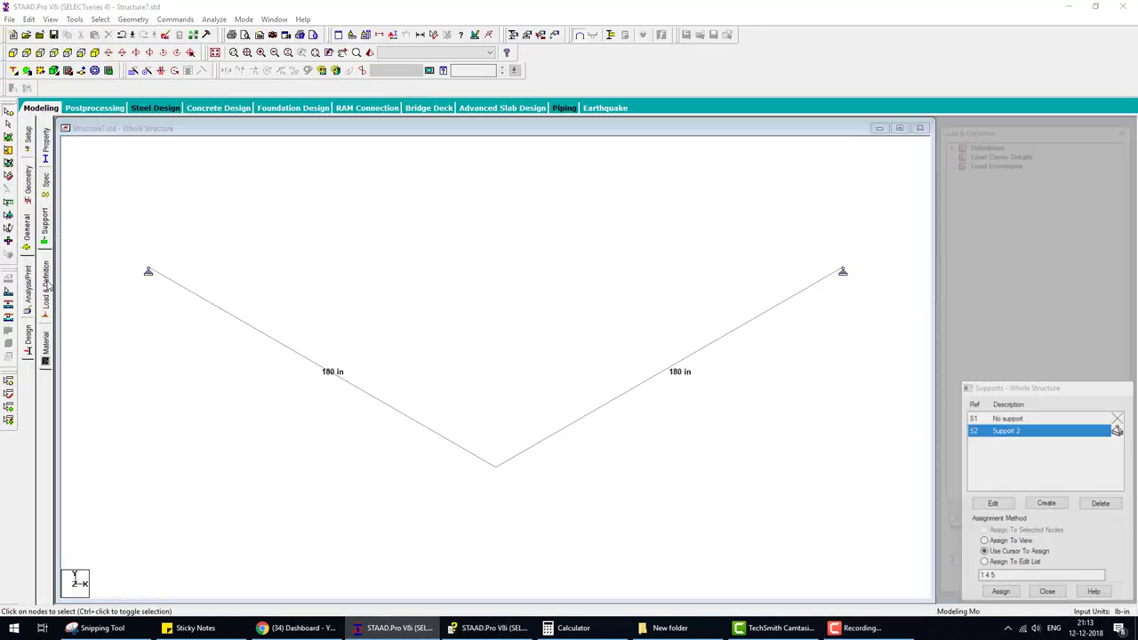
click(972, 149)
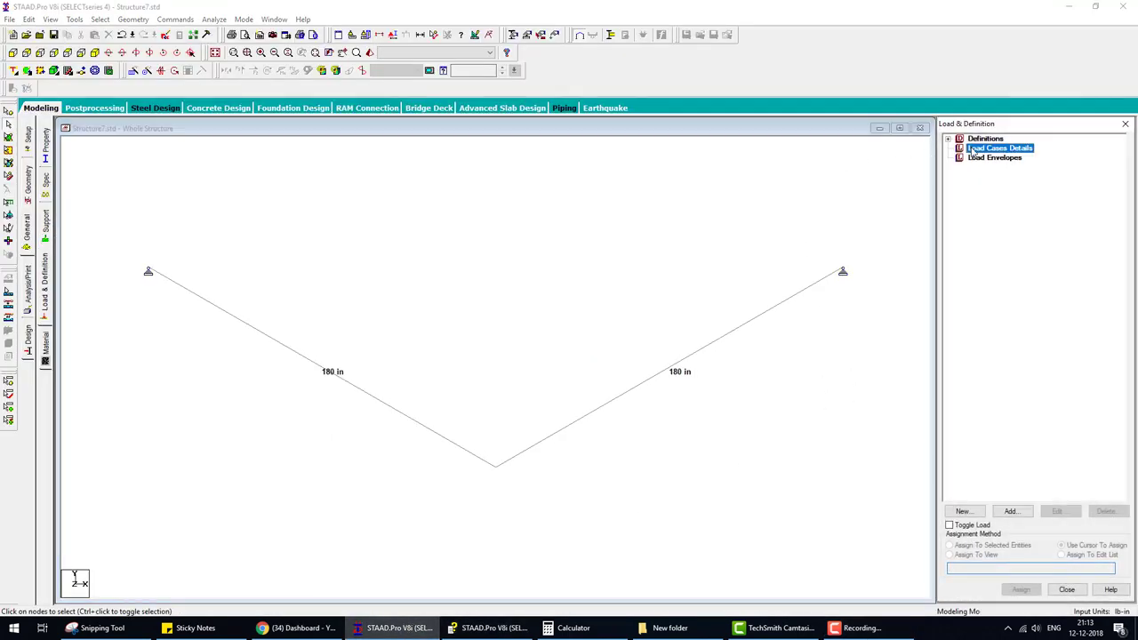
click(1012, 511)
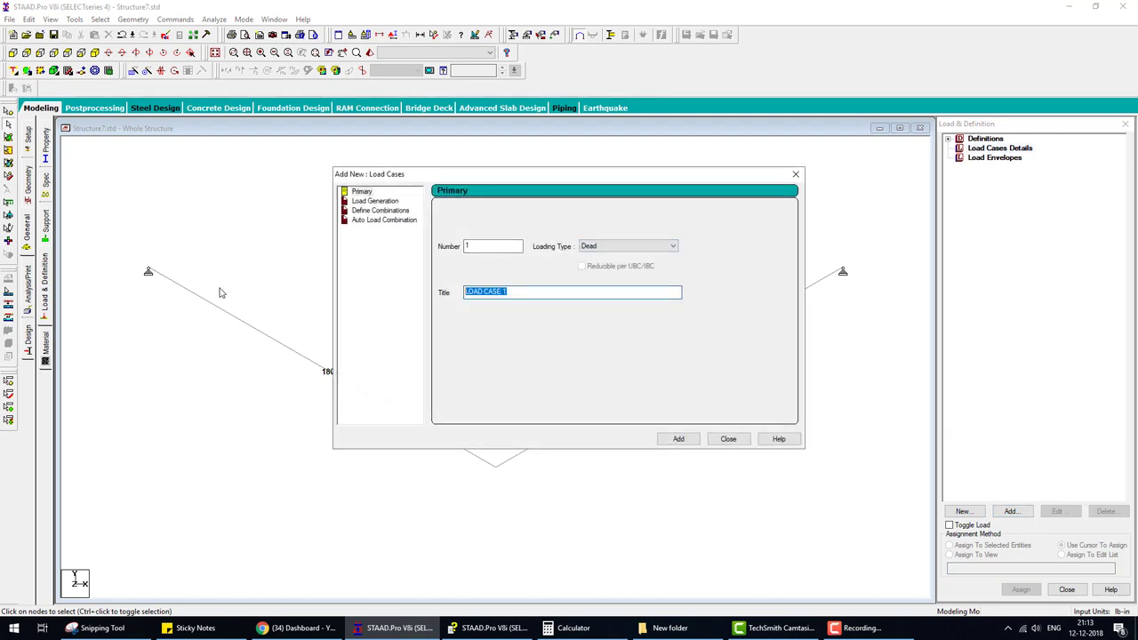
text(dead)
click(678, 438)
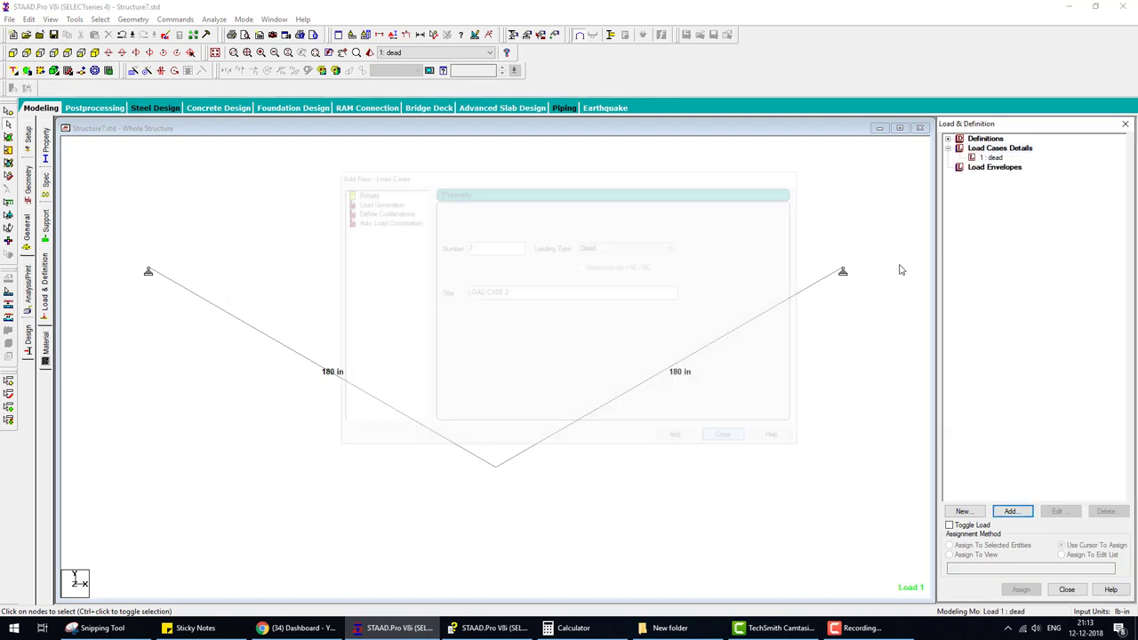
Define a nodal load of FY -500 lb in the dead load case
click(1011, 511)
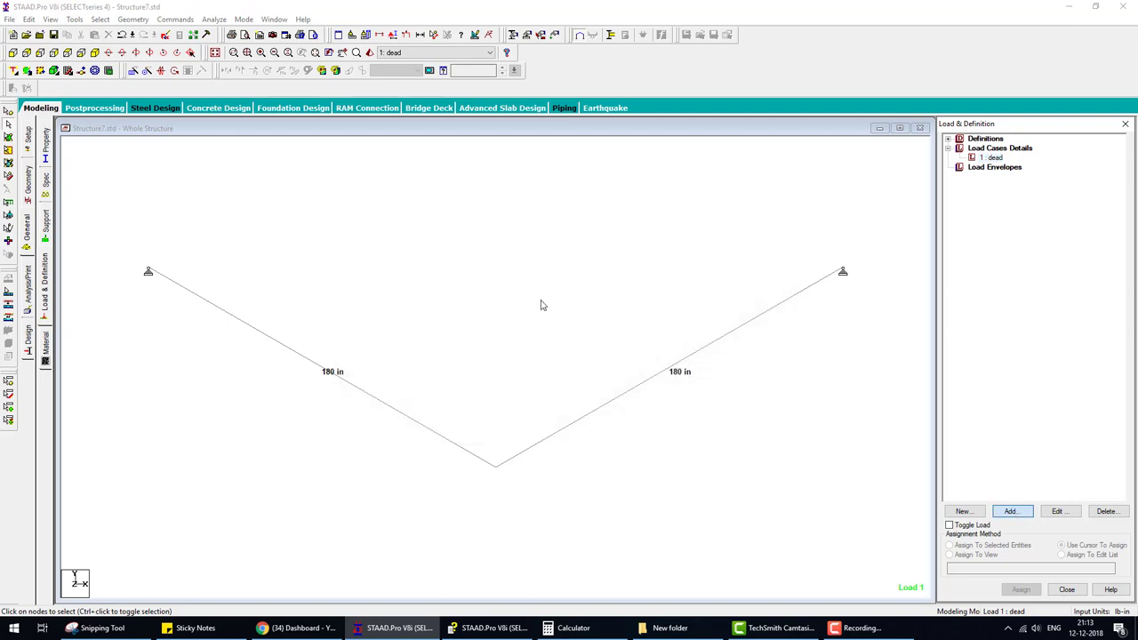
click(316, 157)
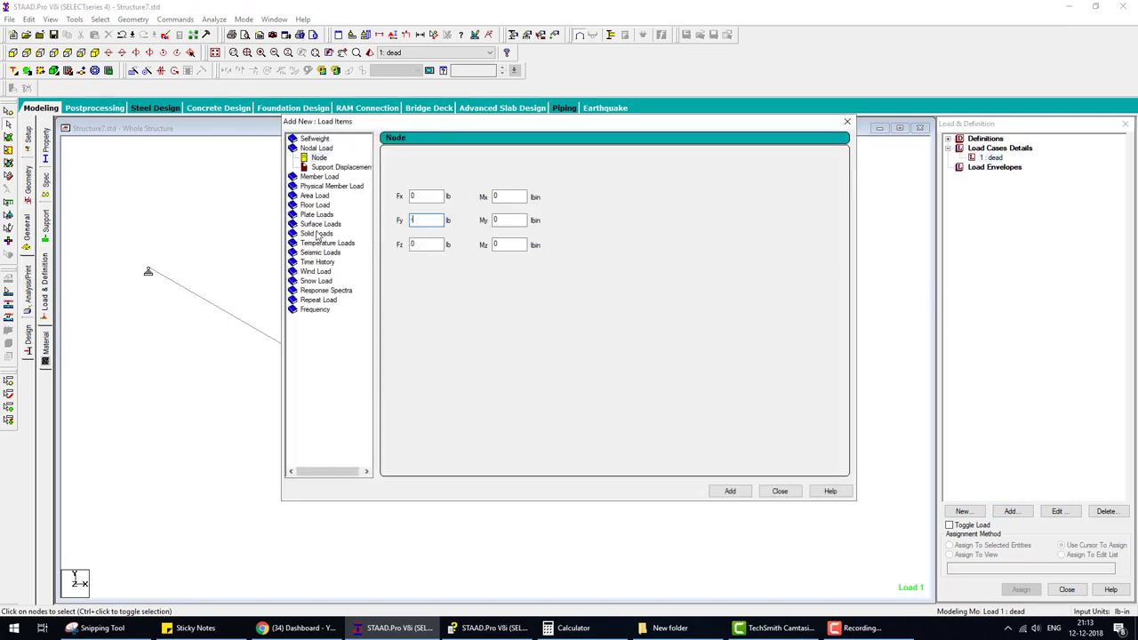
text(-500)
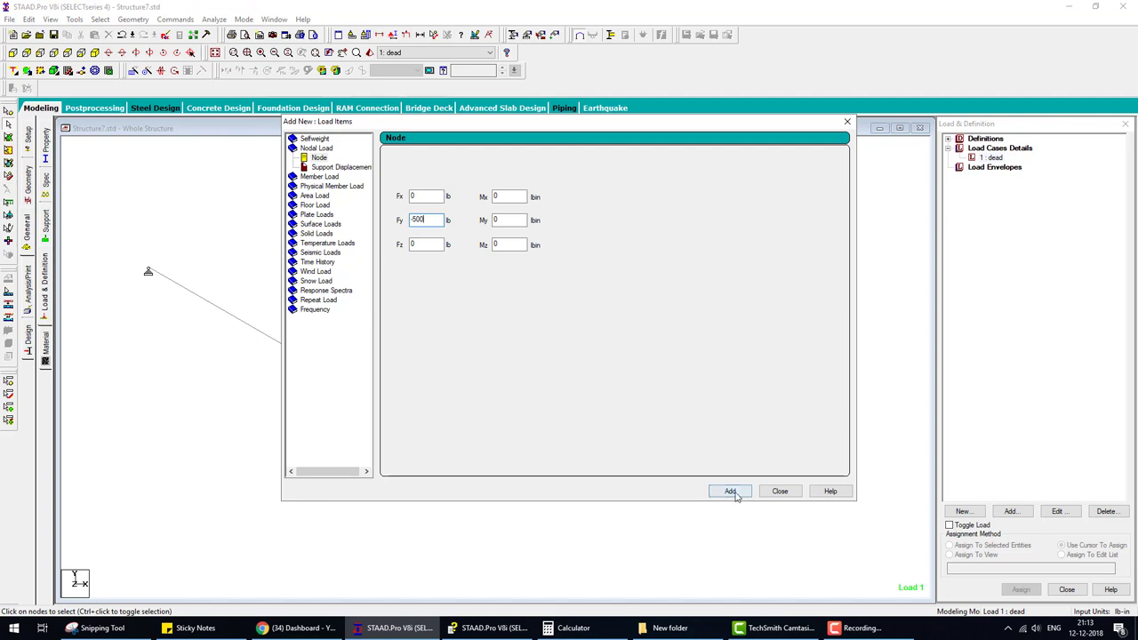
click(730, 491)
click(779, 491)
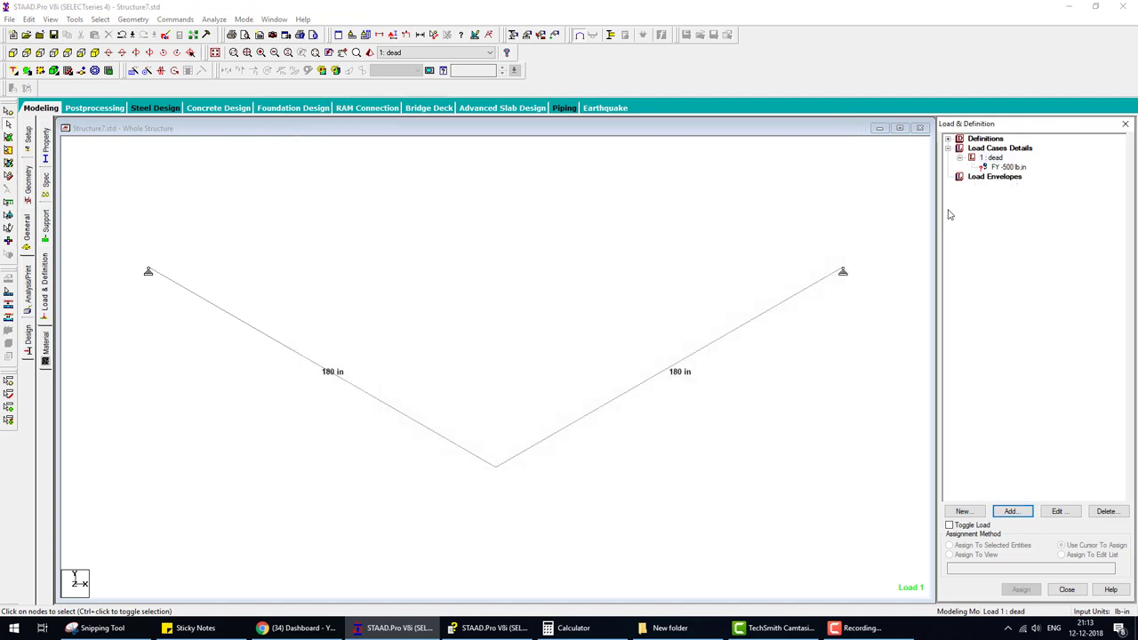
Assign the FY -500 lb load to the truss's bottom node
click(995, 167)
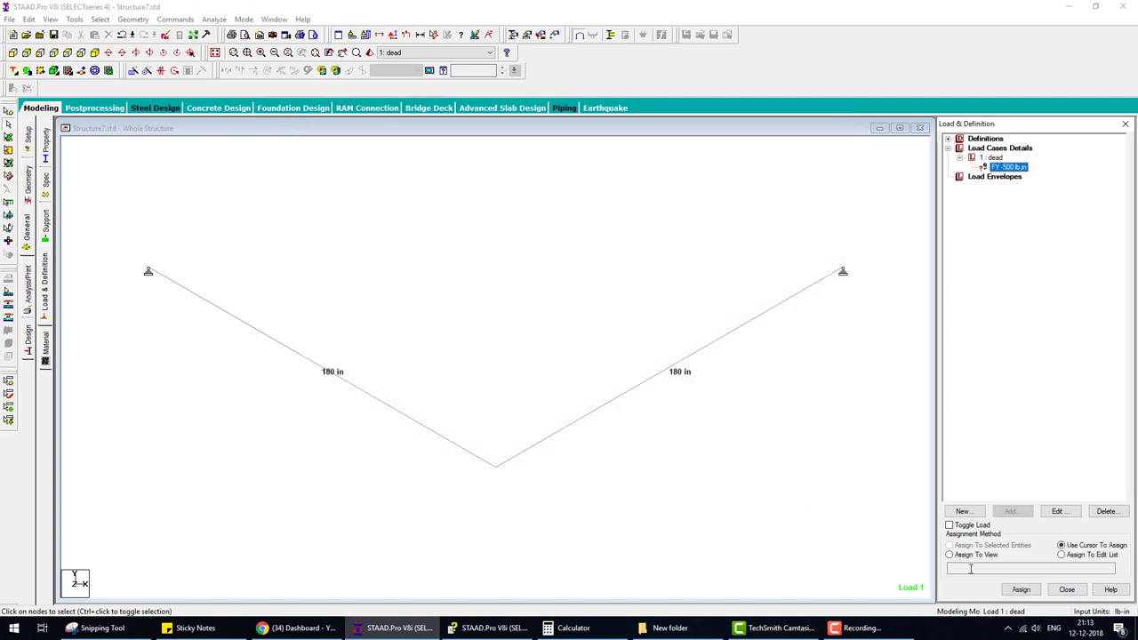
click(1018, 590)
click(495, 464)
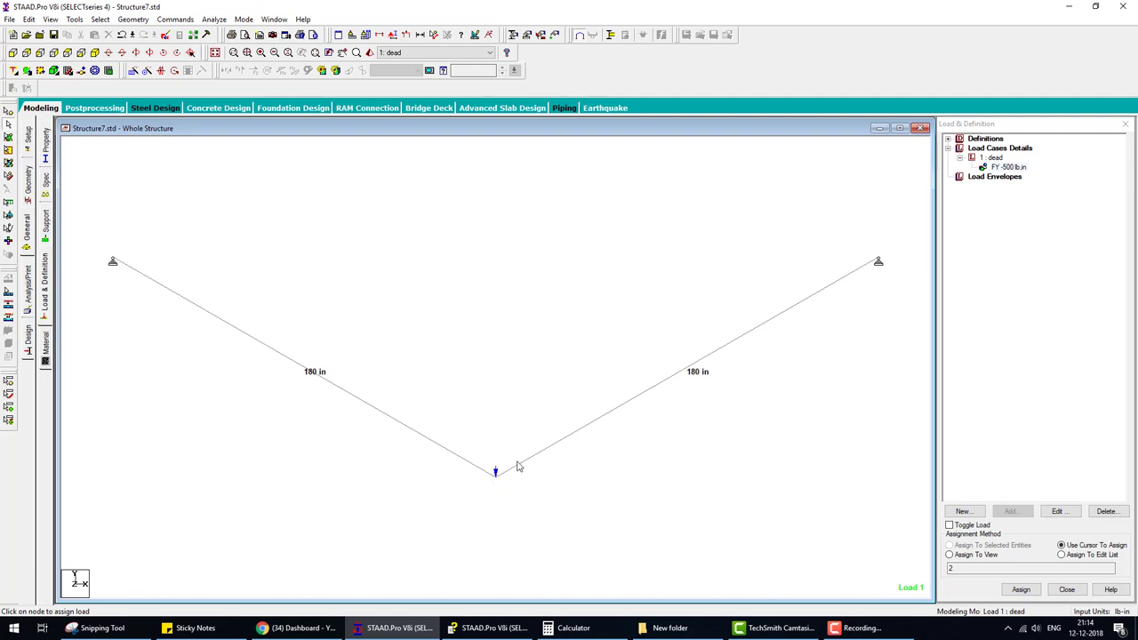
click(492, 631)
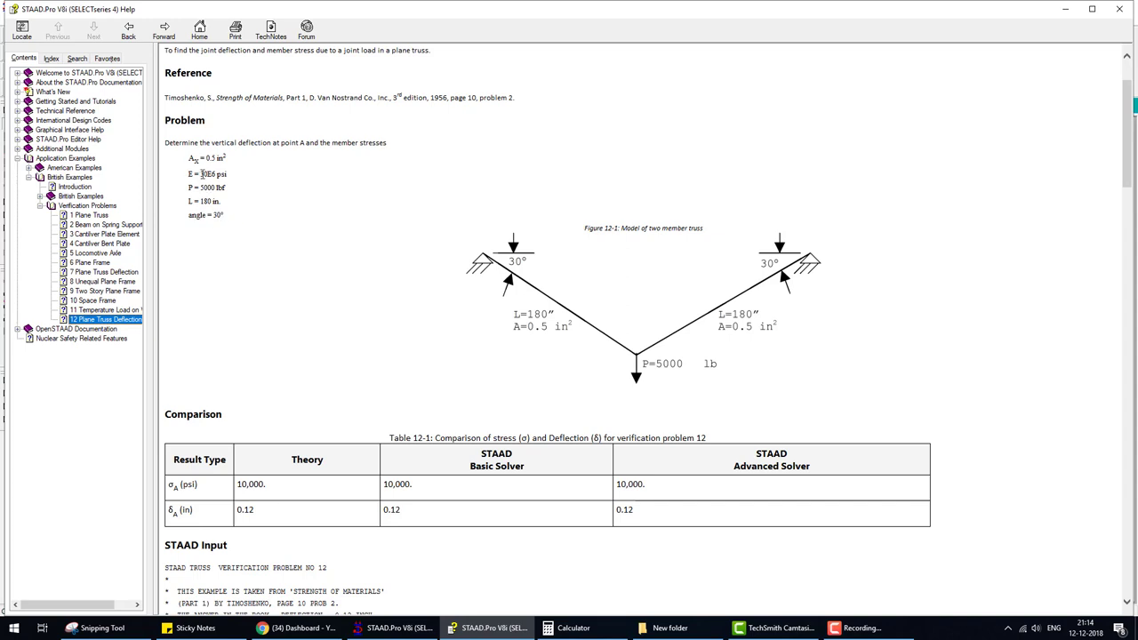
drag(201, 173, 285, 174)
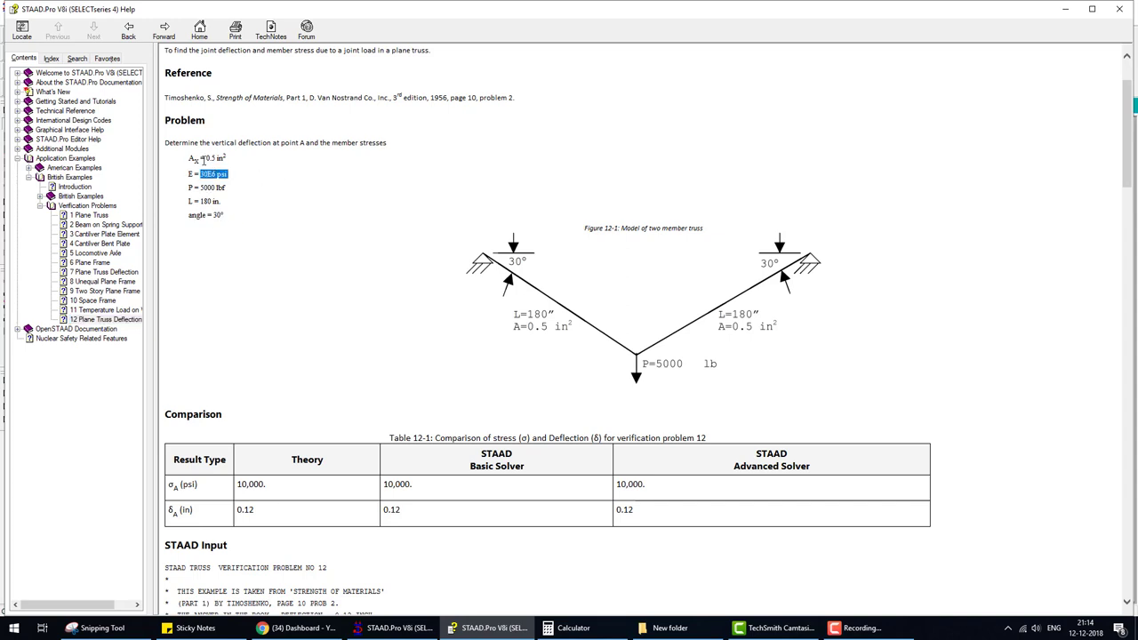
drag(204, 157, 230, 156)
click(391, 627)
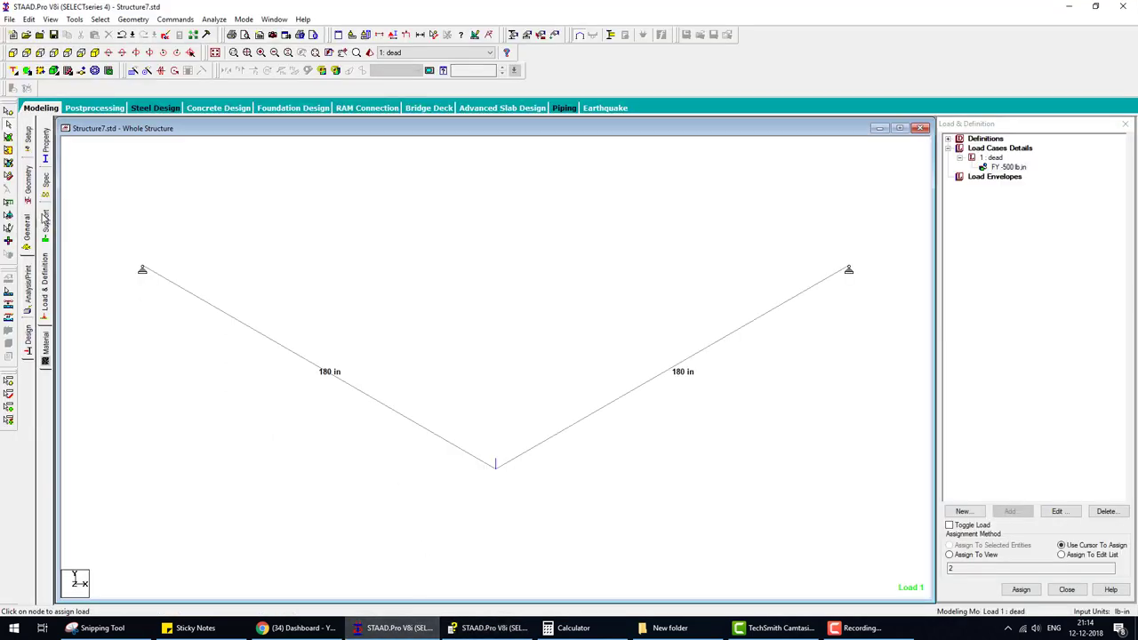
Define a General section property with AX 0.5 and IX, IY, IZ of 1
click(46, 147)
click(1094, 498)
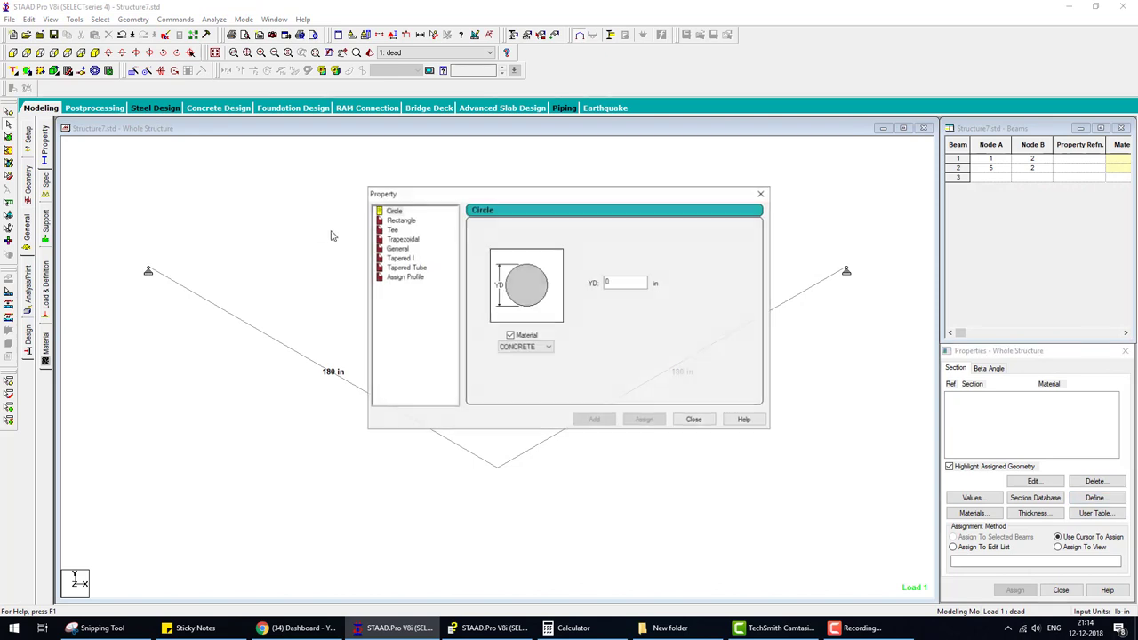
click(401, 250)
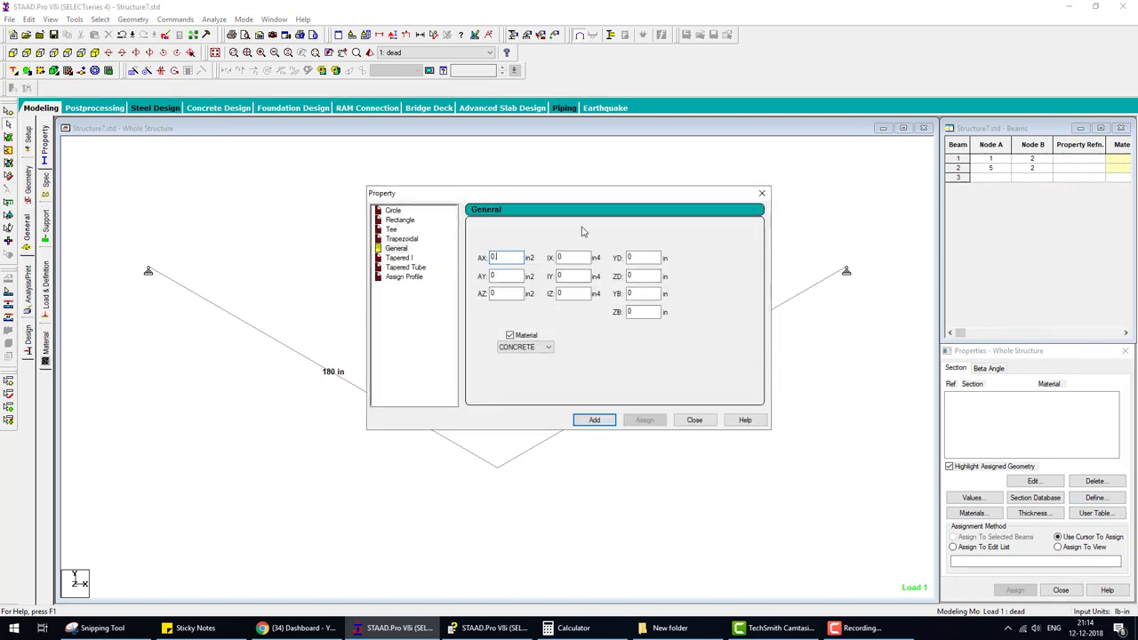
text(.5)
click(573, 293)
text(1)
click(569, 276)
text(1)
click(573, 257)
text(1)
click(594, 420)
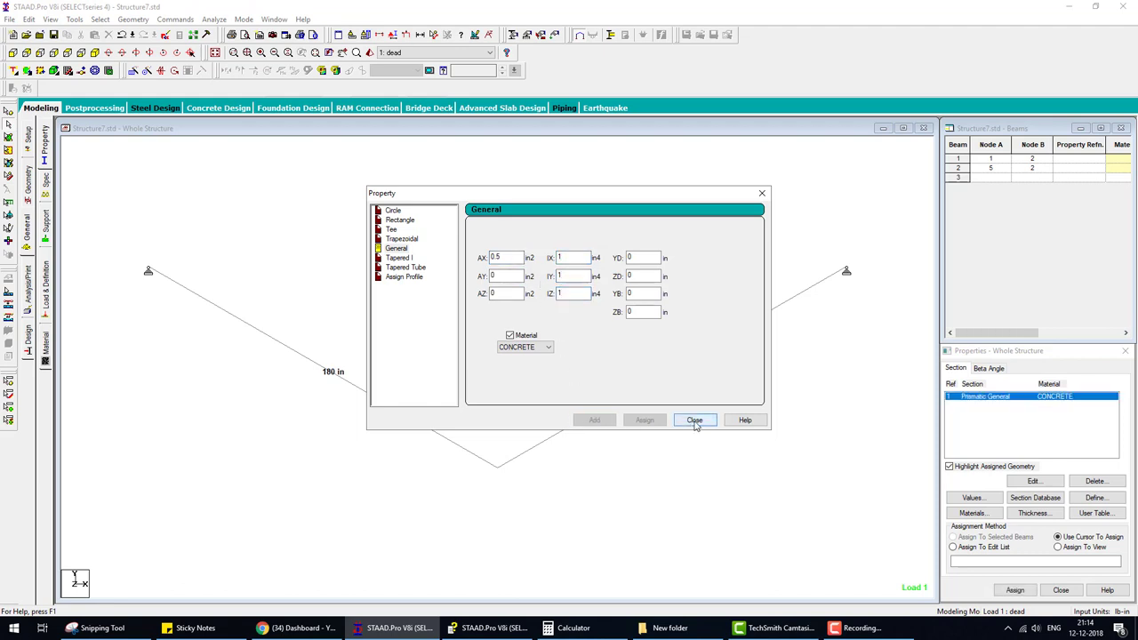
click(695, 419)
Assign the general section to the right and left truss members
click(1015, 589)
click(595, 411)
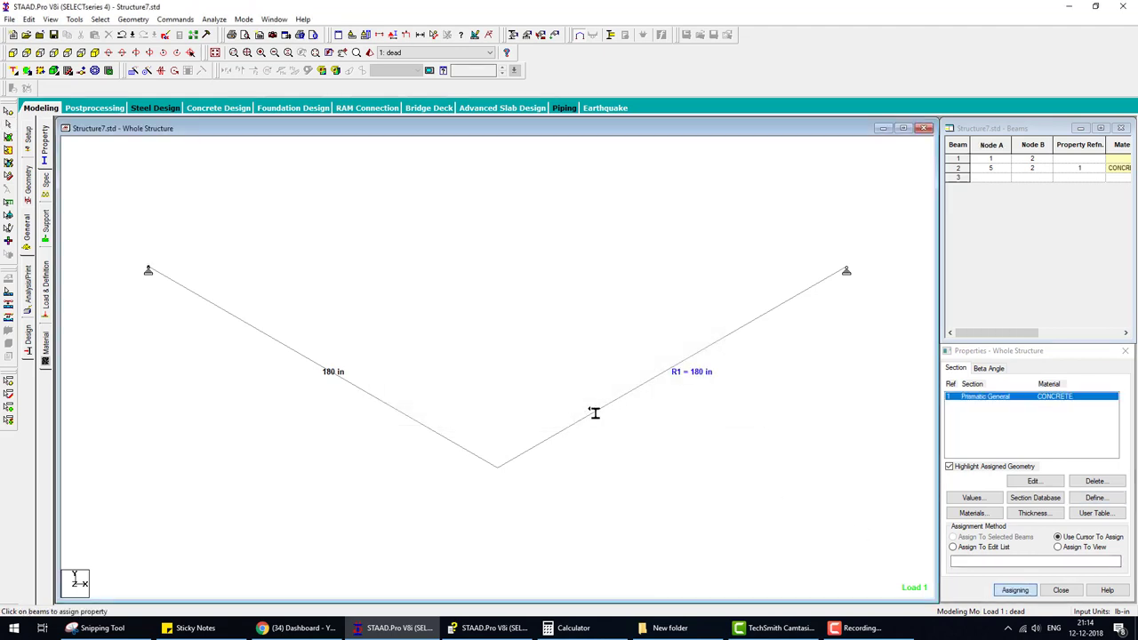
click(442, 433)
key(Escape)
Mark the 0.5 in² area and 5000 lbf load values on the Help verification example
click(489, 628)
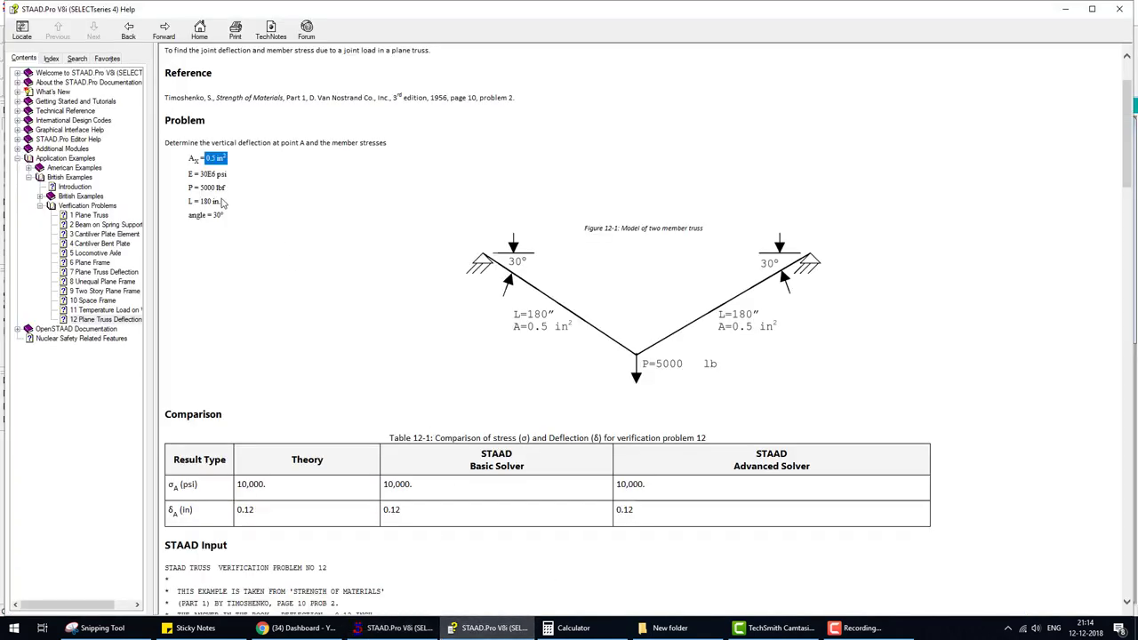
click(284, 238)
drag(228, 157, 262, 149)
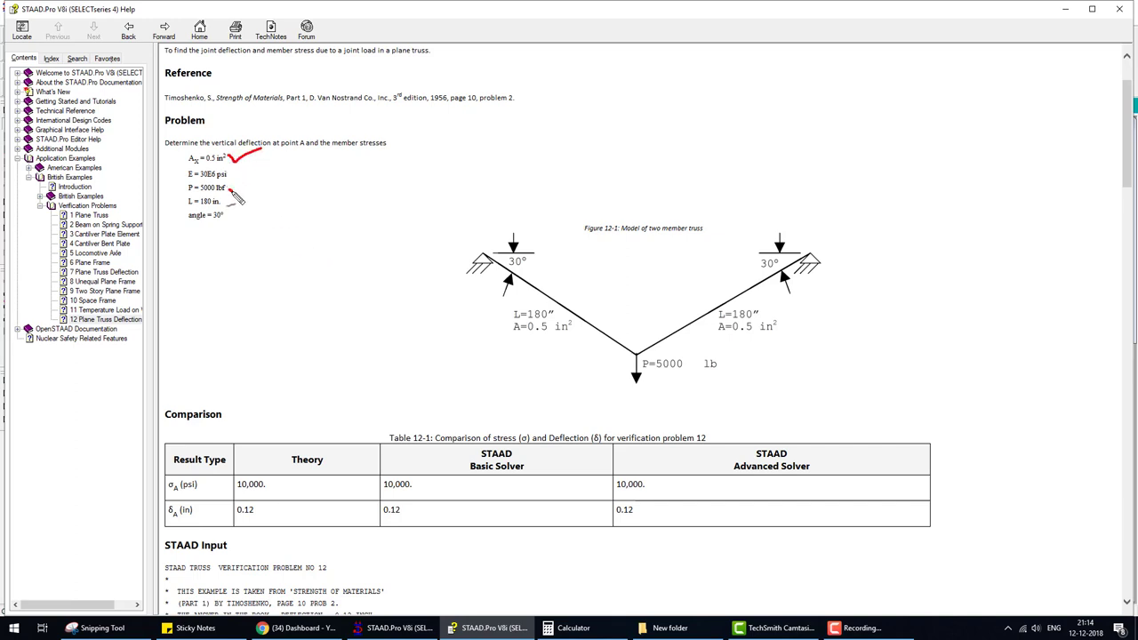
drag(229, 190, 289, 173)
mouse_move(189, 192)
mouse_down()
mouse_move(259, 190)
mouse_move(218, 224)
mouse_move(256, 212)
mouse_up()
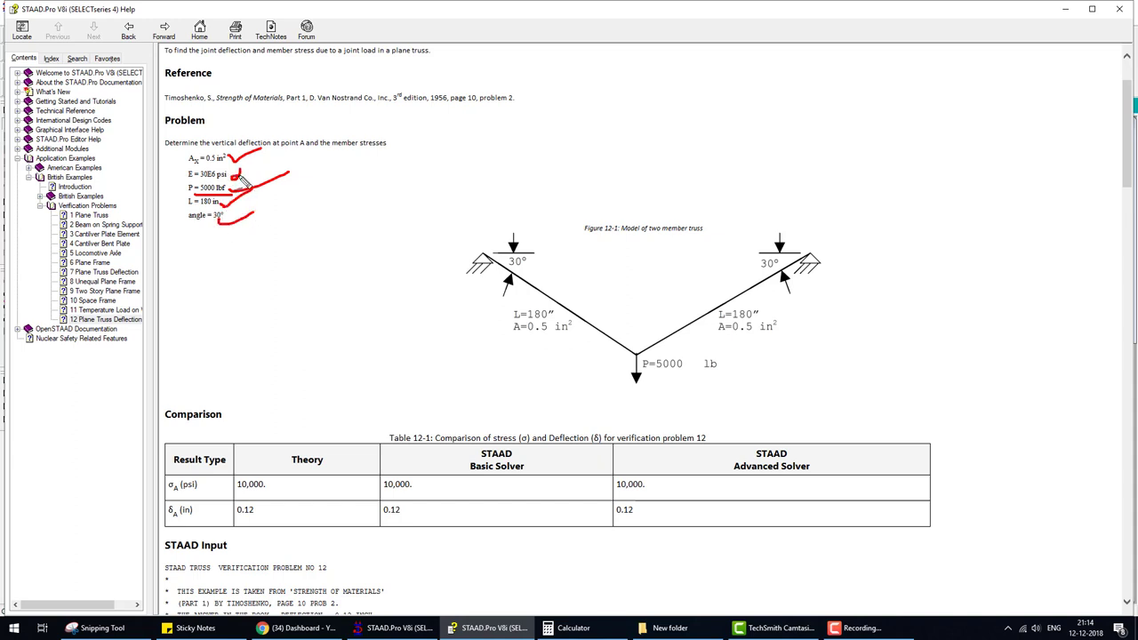
key(Escape)
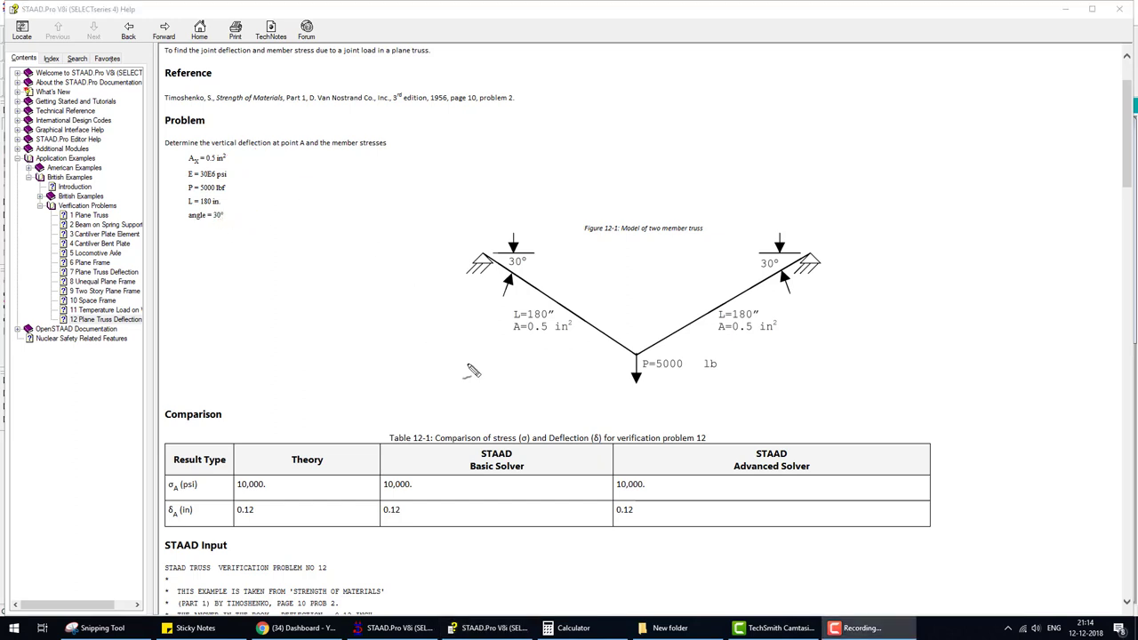
Change the dead case's bottom-node load from FY -500 to FY -5000
click(408, 631)
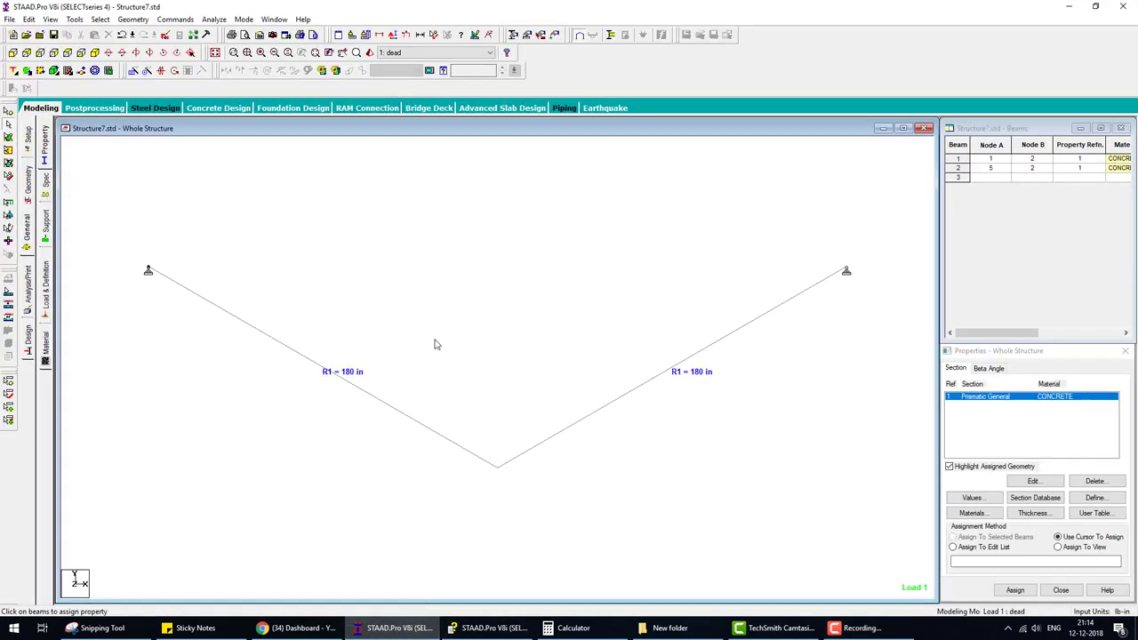
click(47, 283)
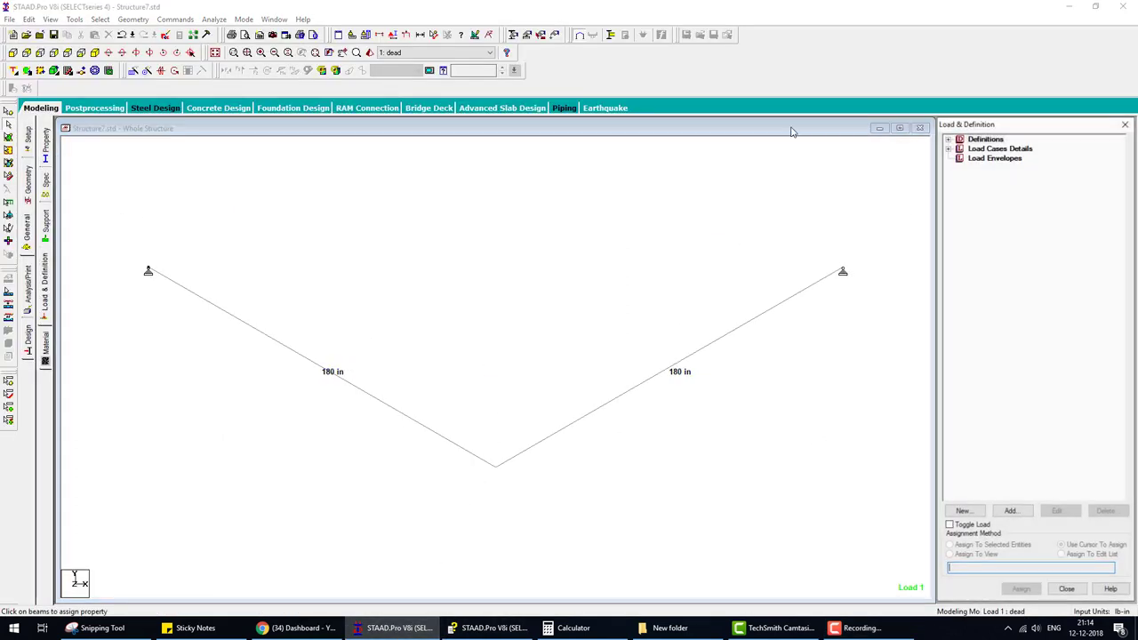
click(958, 148)
click(960, 157)
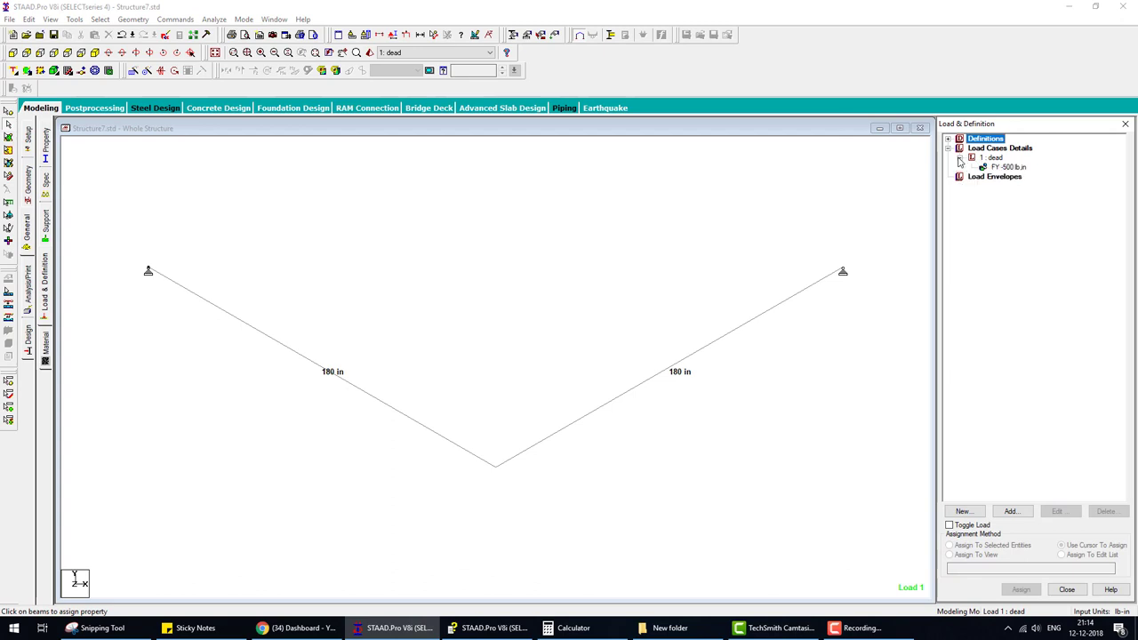
double_click(1014, 167)
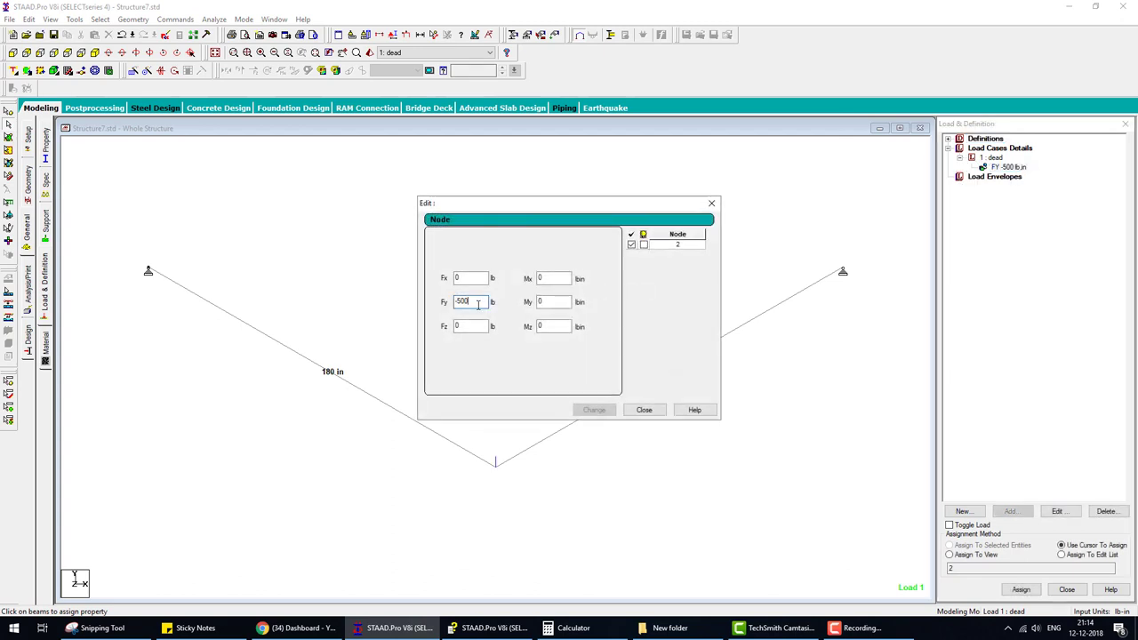
text(0)
click(594, 409)
Save the model and open its command file in the STAAD Editor
click(643, 410)
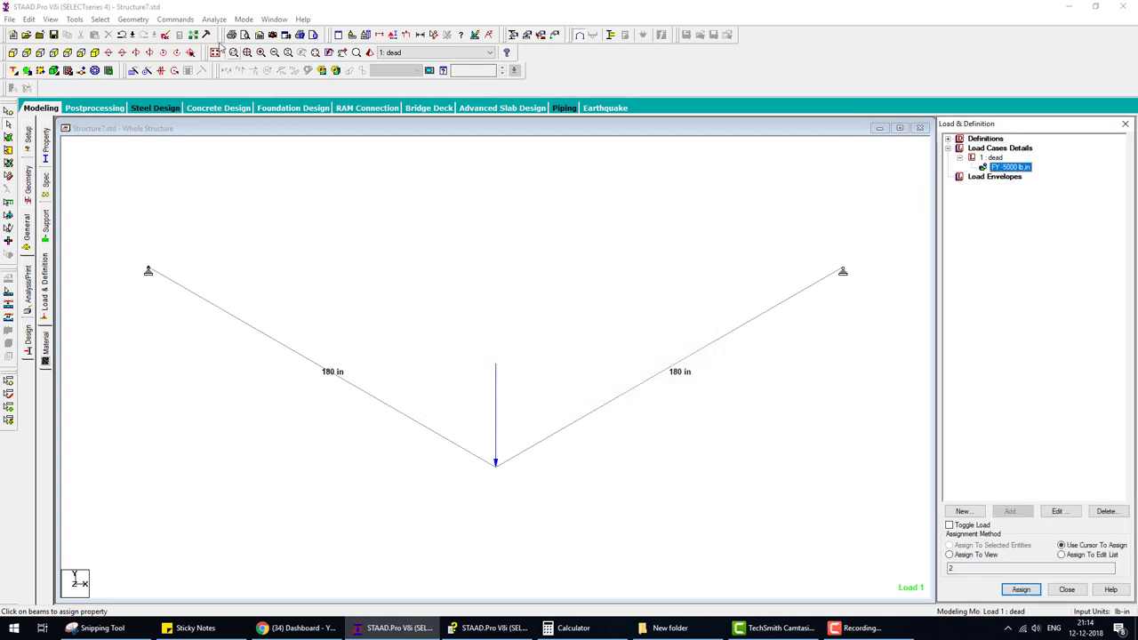
click(169, 37)
click(497, 330)
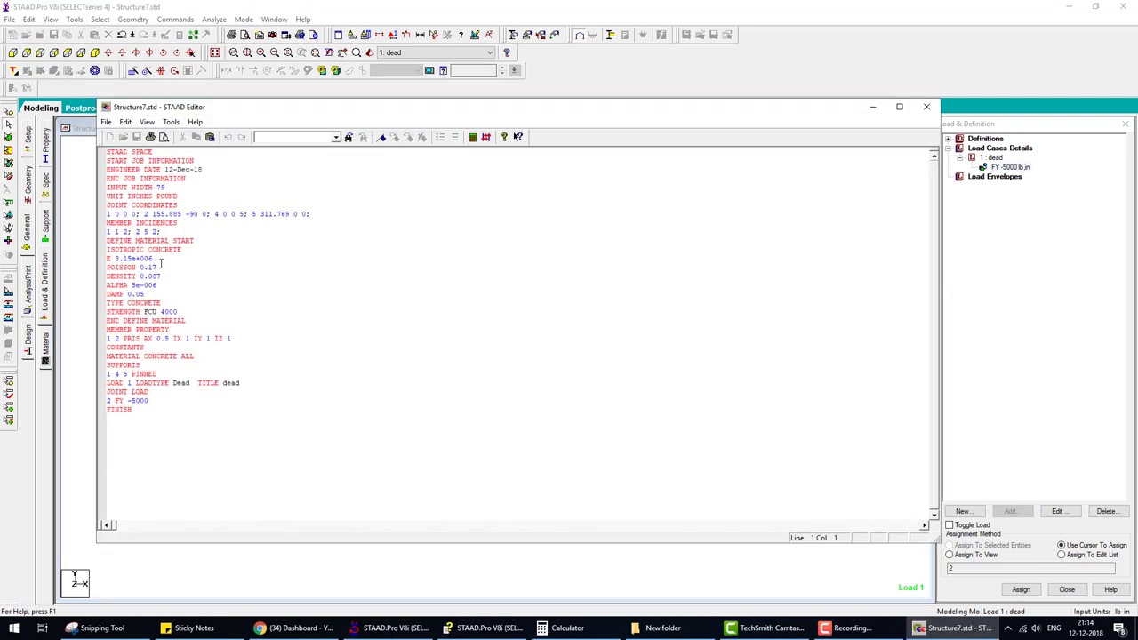
Add a PERFORM ANALYSIS command with Print All
click(926, 107)
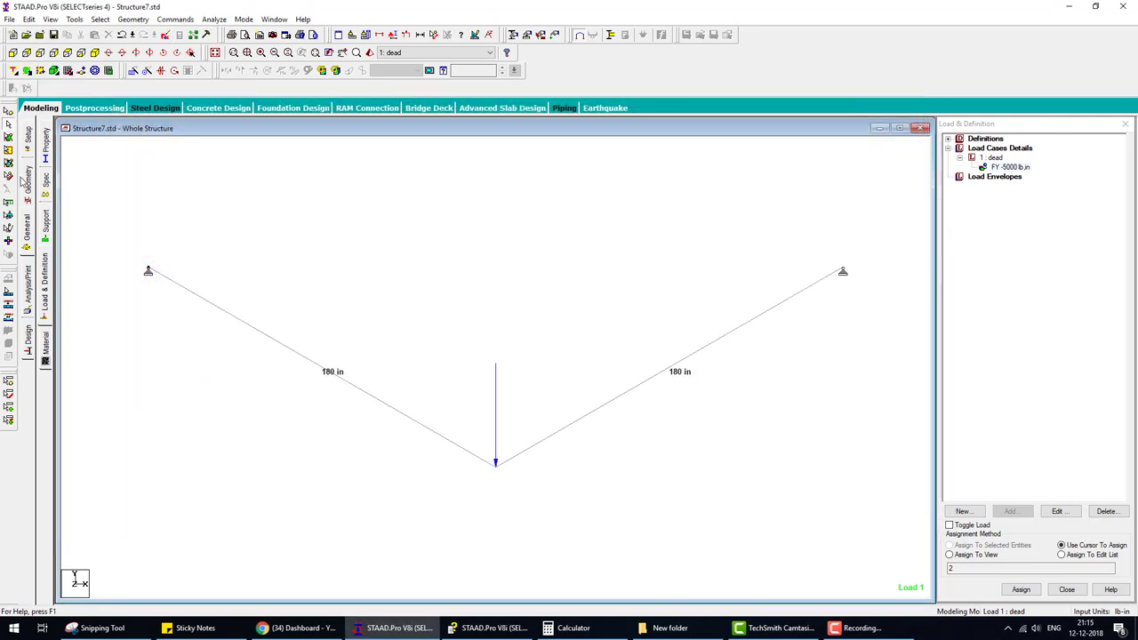
click(24, 284)
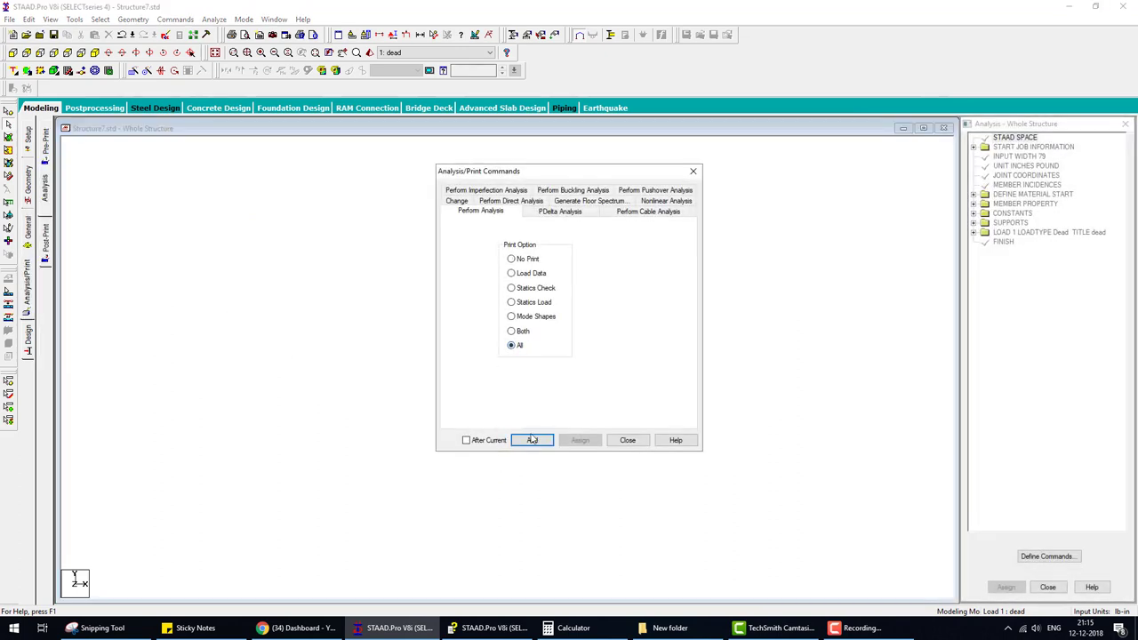
click(531, 440)
click(627, 440)
Save and run the analysis, then dismiss the report showing 0 errors
click(221, 19)
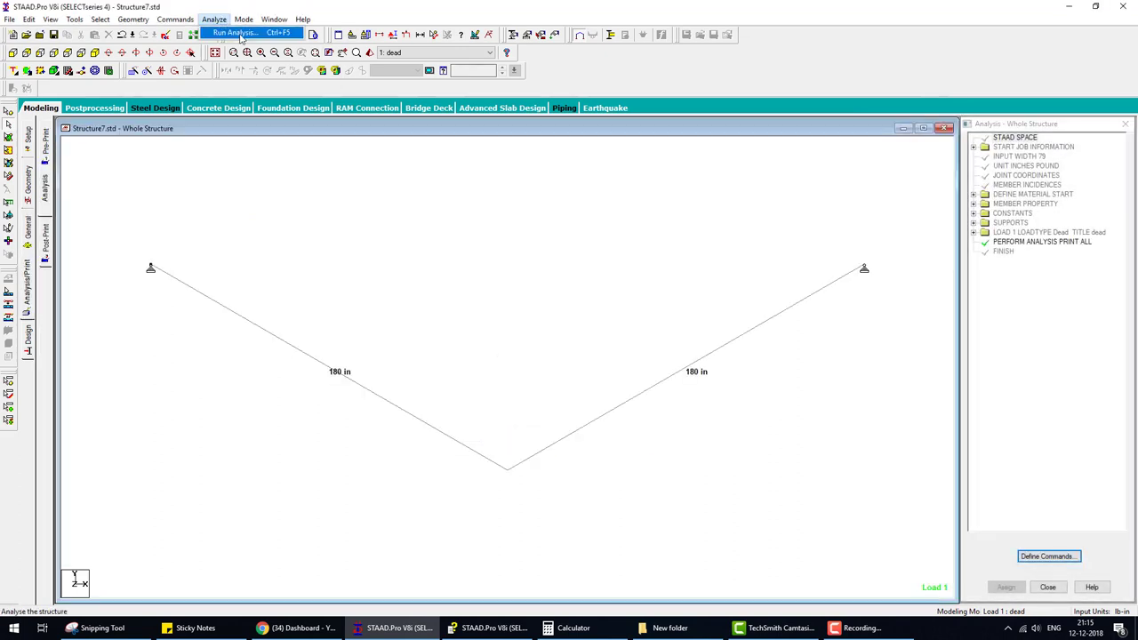
click(224, 29)
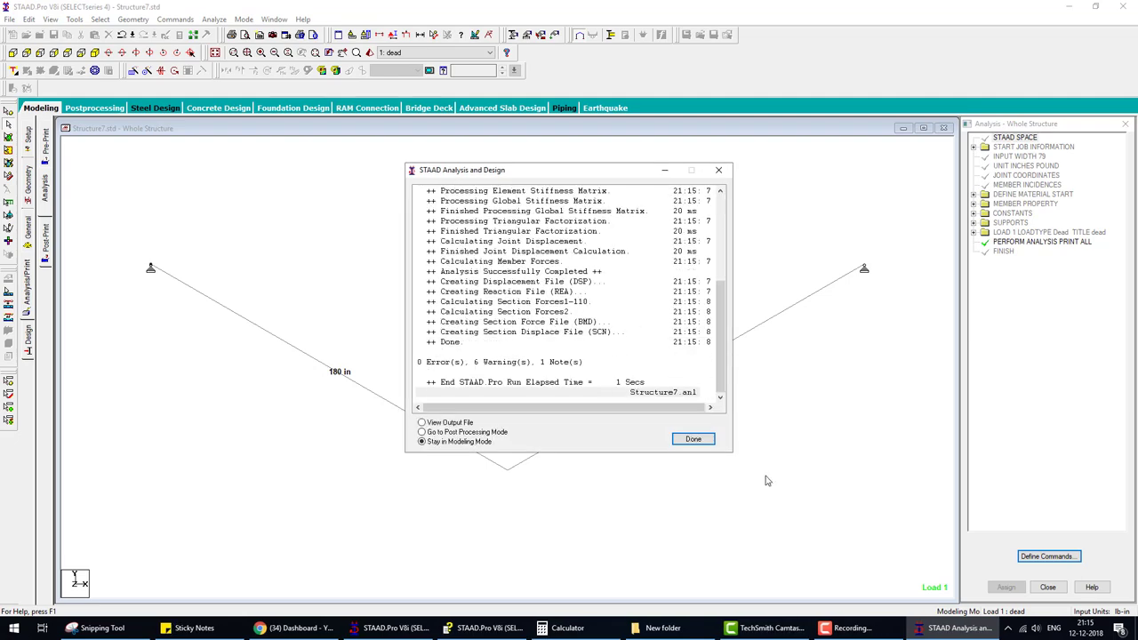
click(714, 447)
click(120, 114)
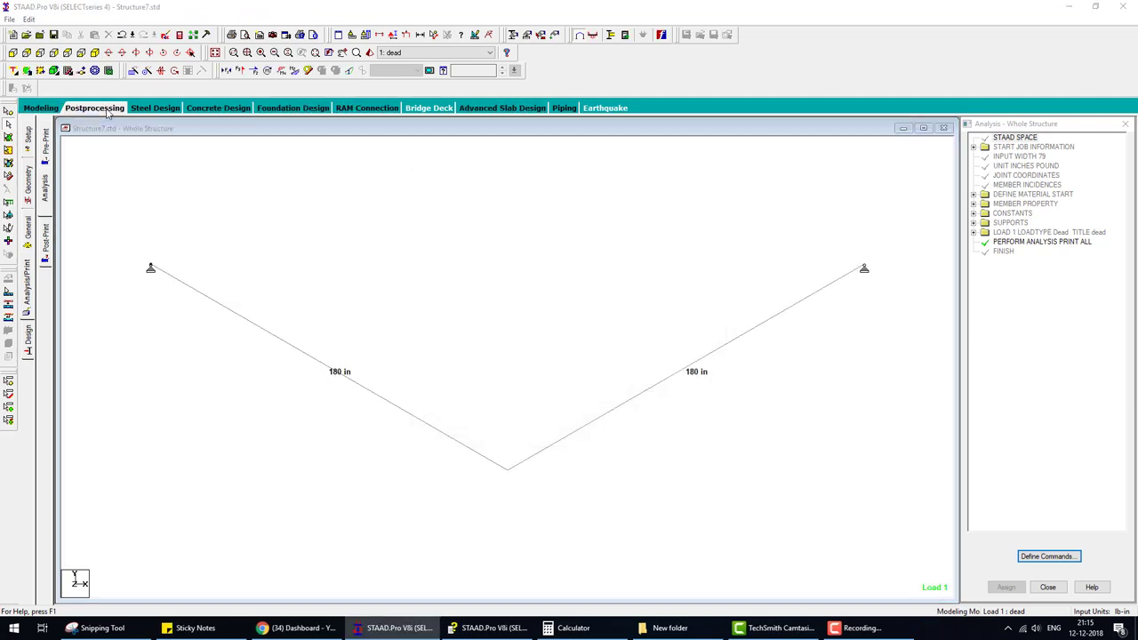
Annotate the maximum resultant displacement, 1.142 in, and compare it with the Help example
click(584, 407)
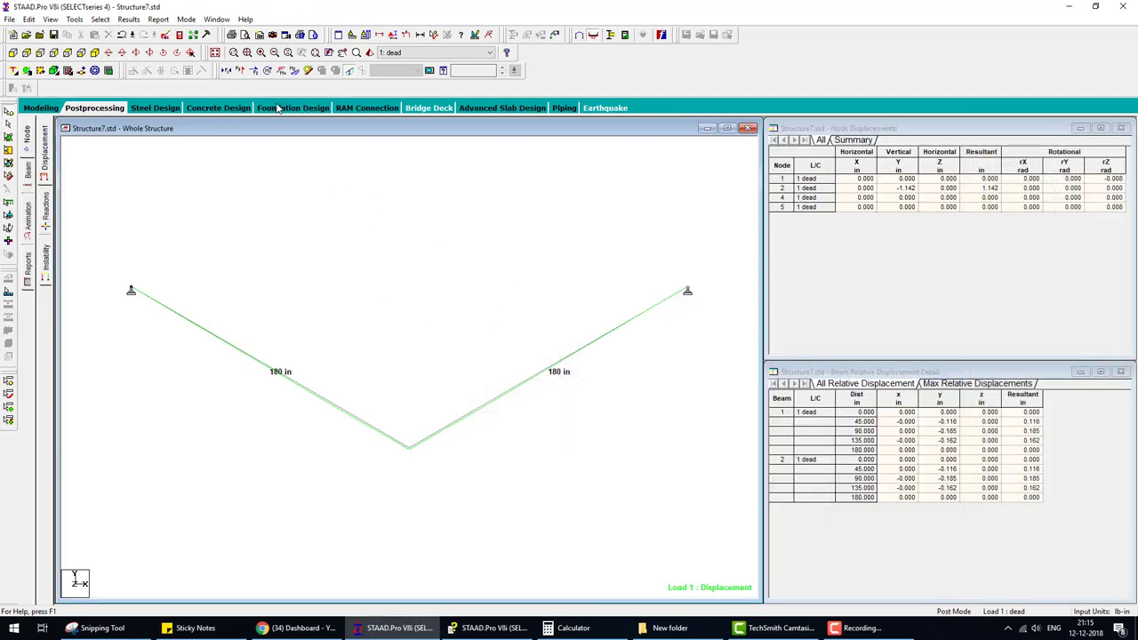
click(129, 19)
click(147, 207)
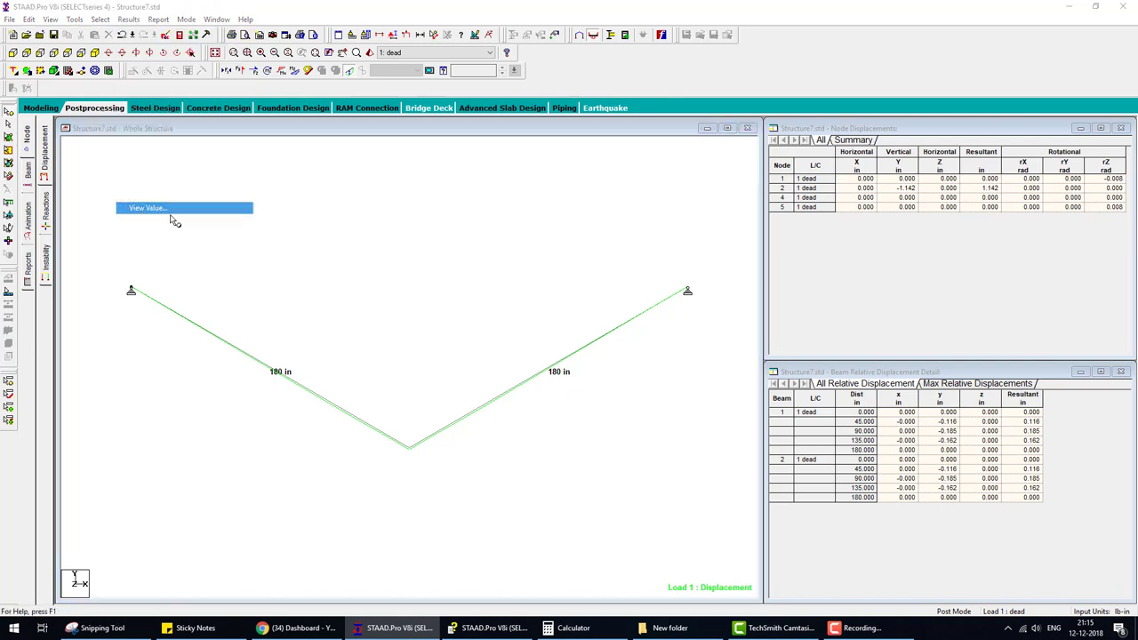
click(522, 221)
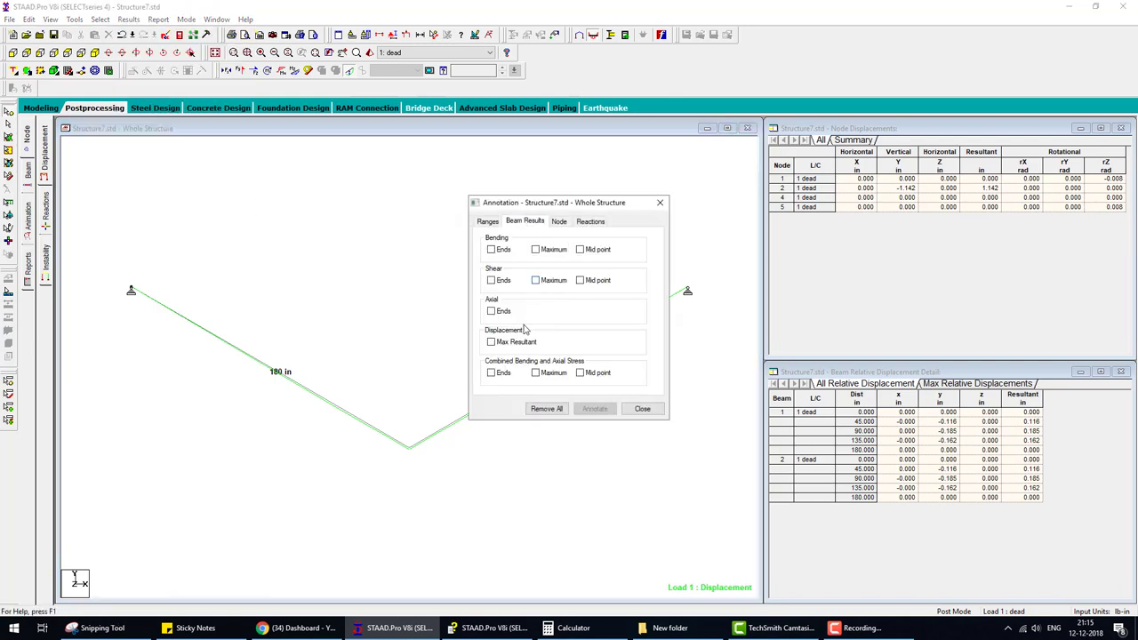
click(522, 343)
click(595, 409)
click(641, 408)
mouse_move(487, 627)
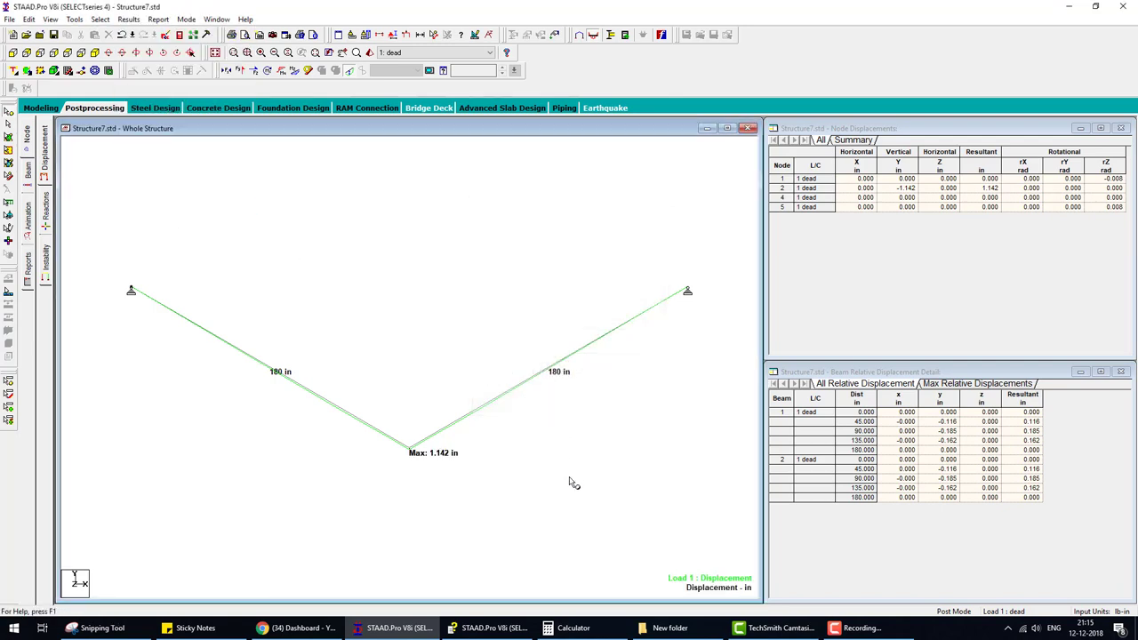
click(508, 629)
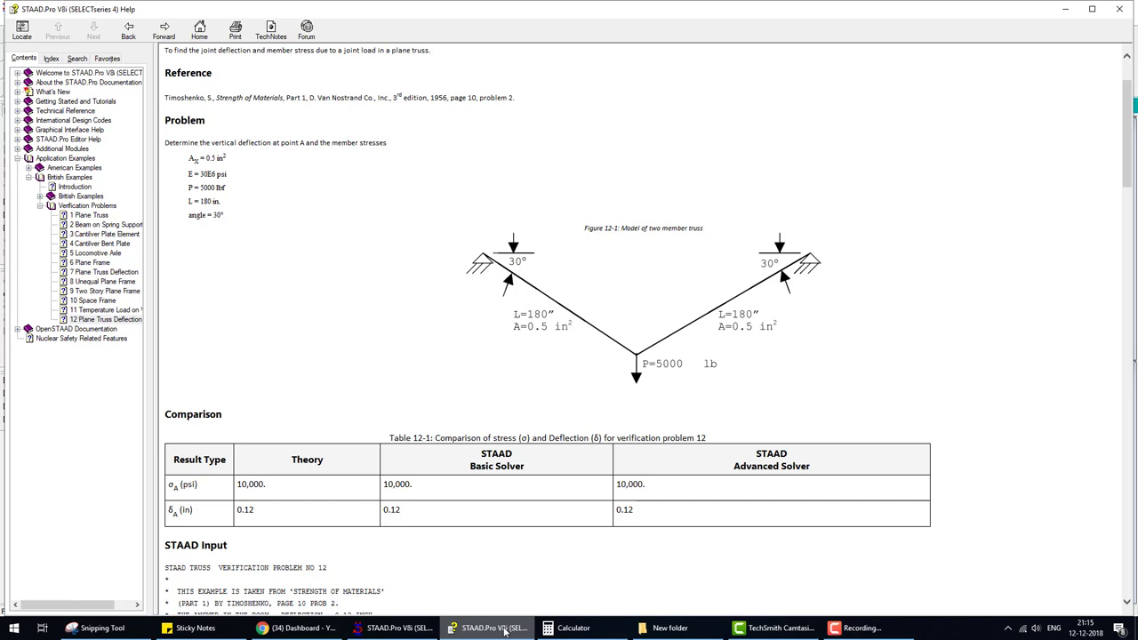
click(504, 630)
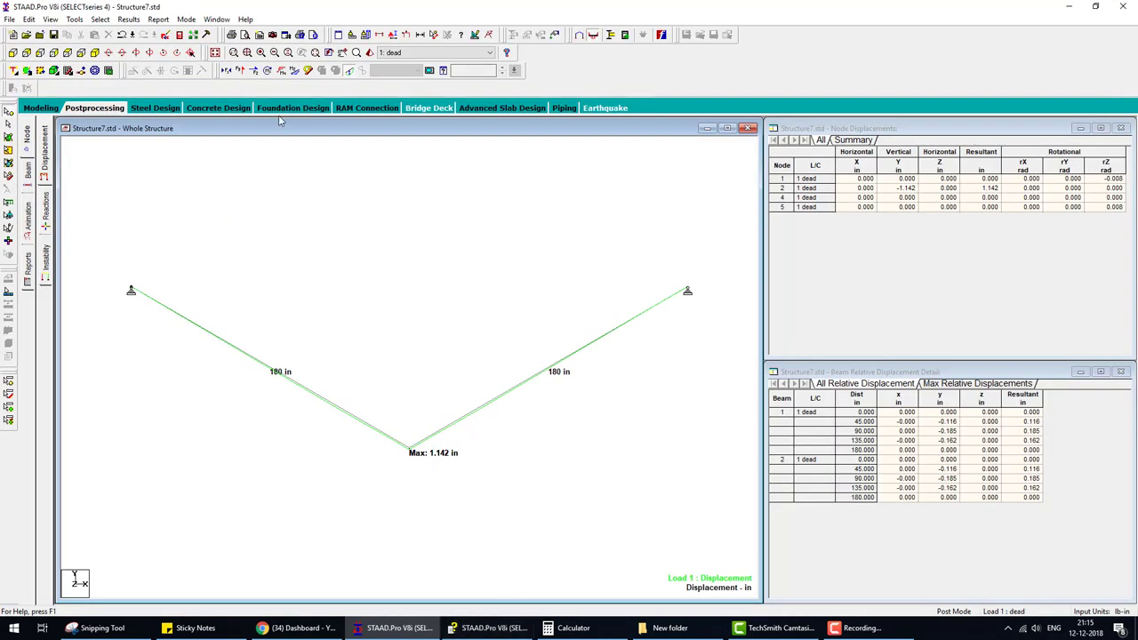
Label node 2's Global Y displacement, -1.142 in, on the results view
click(409, 447)
click(128, 19)
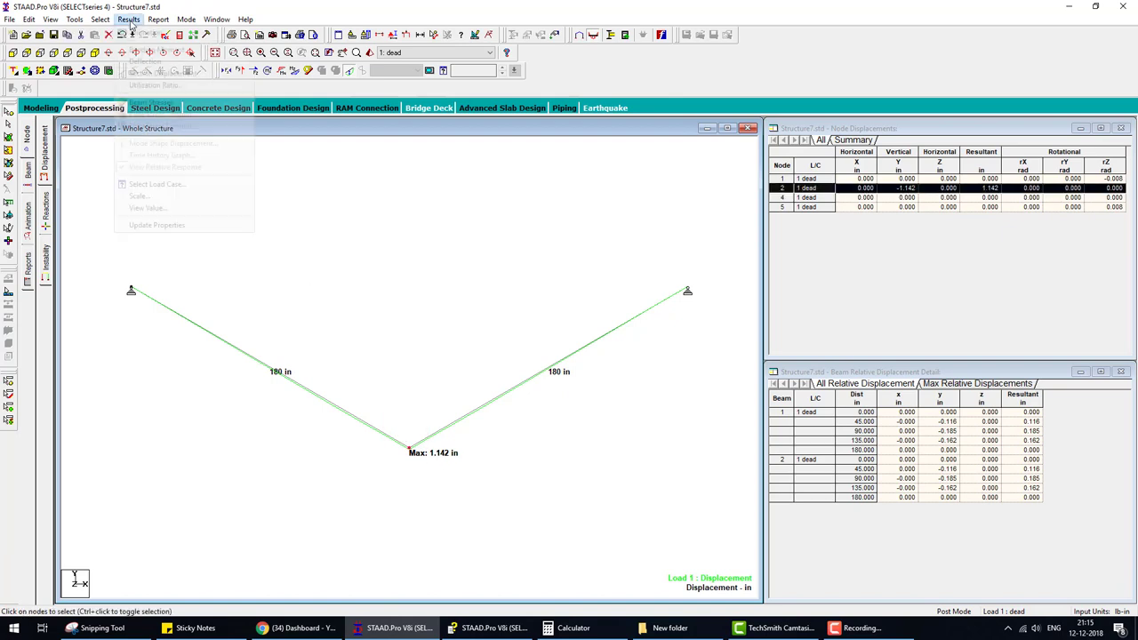
click(240, 211)
click(524, 221)
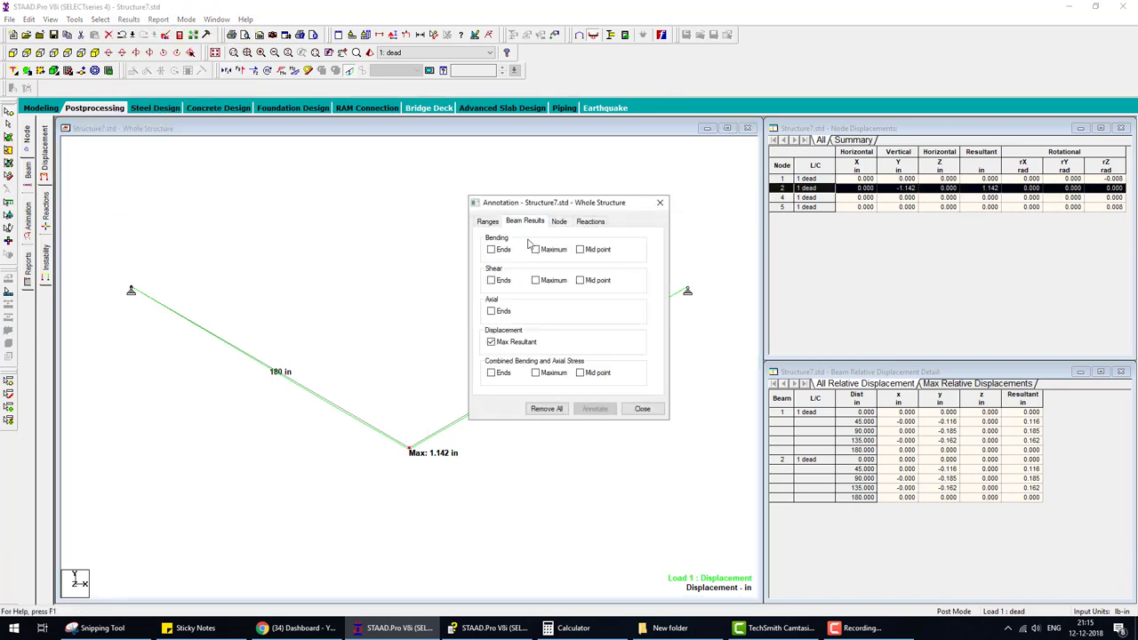
click(558, 221)
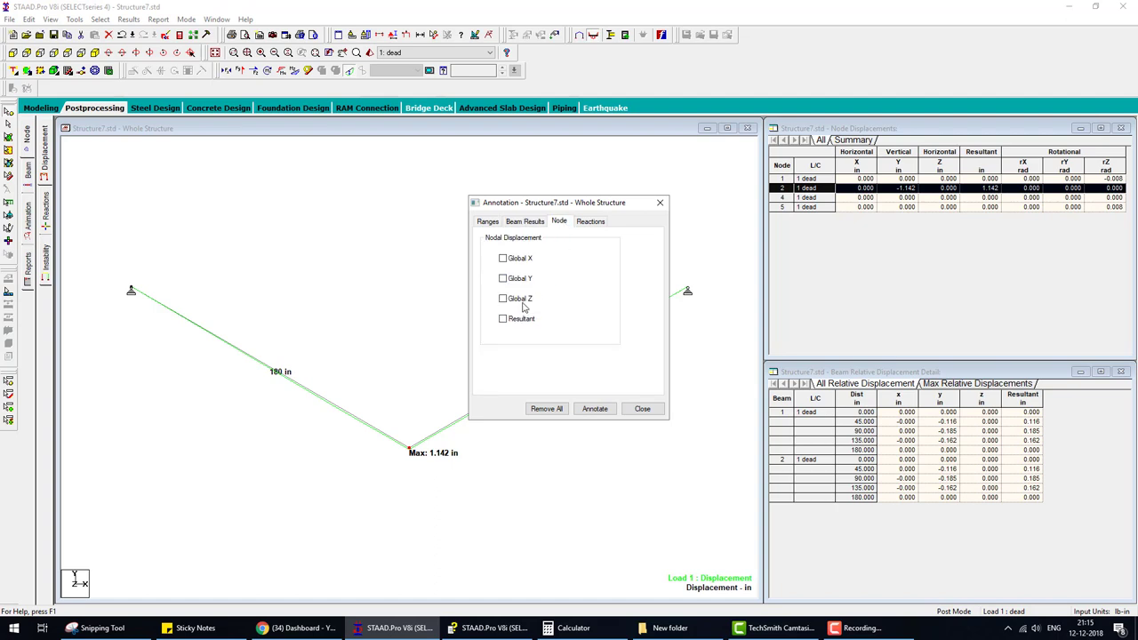
click(503, 278)
click(595, 409)
click(642, 409)
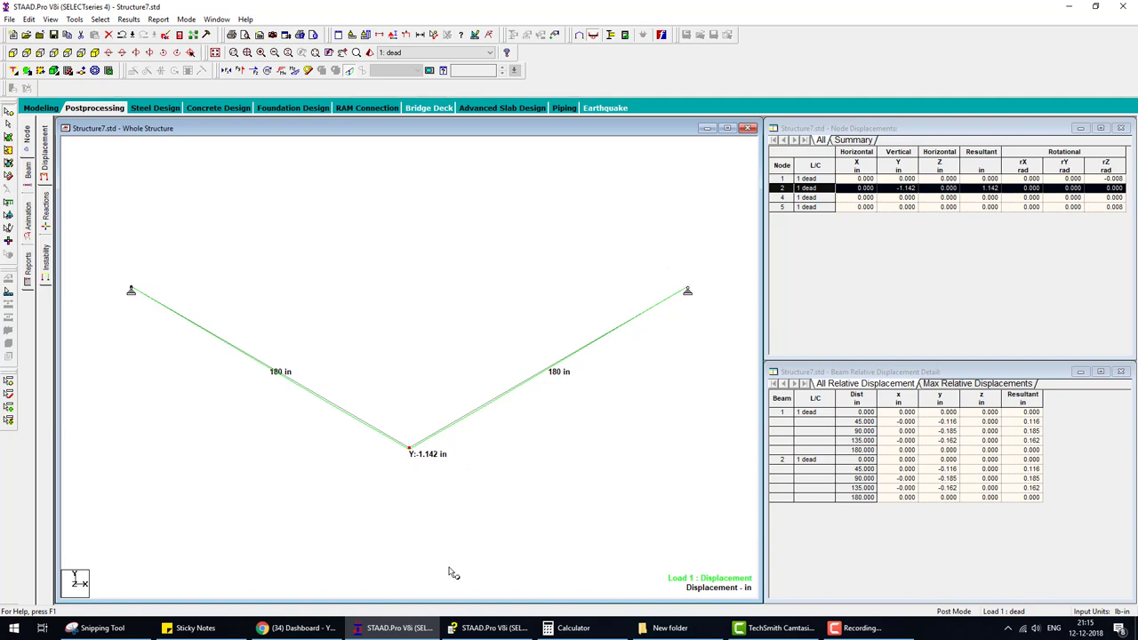
Compare the deflection with the Help example and open the input file
click(470, 612)
scroll(302, 211, up, 2)
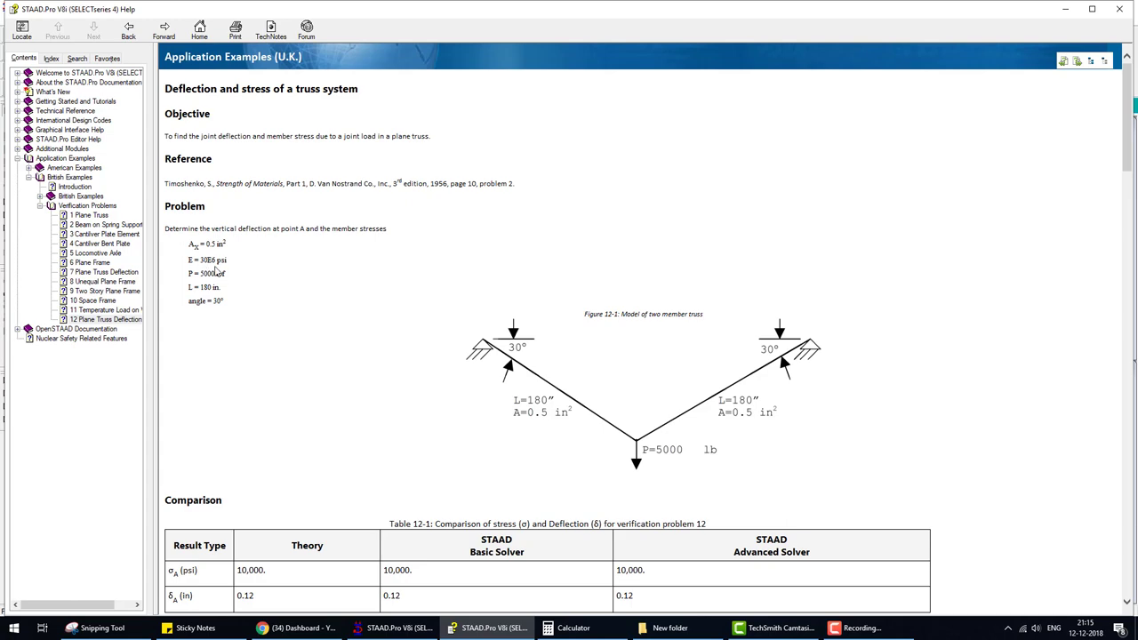
click(391, 628)
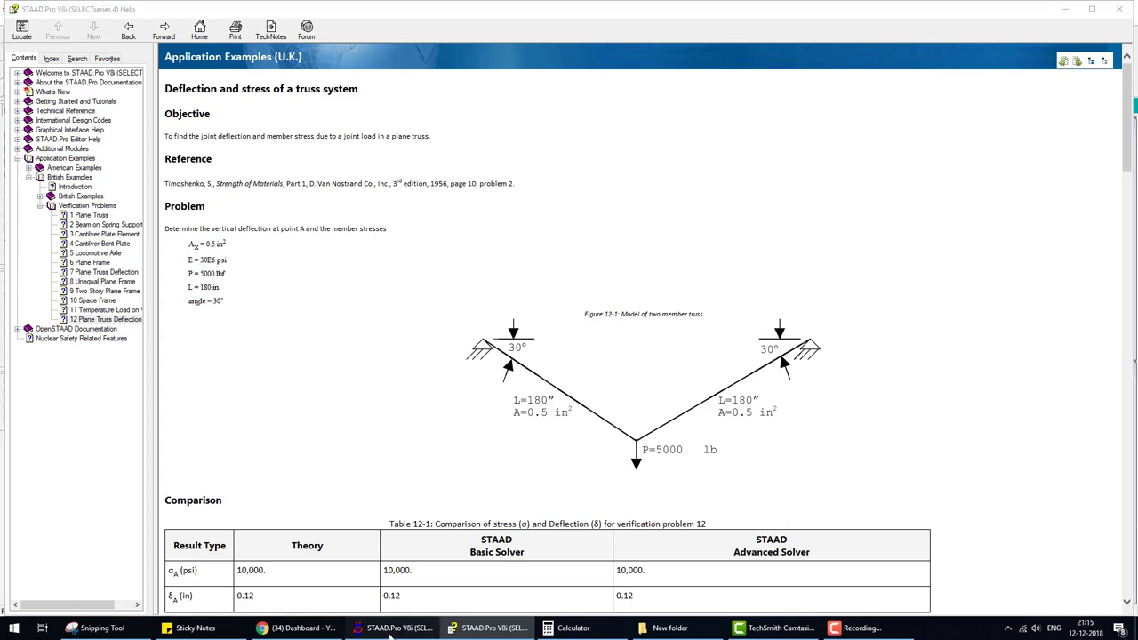
click(166, 35)
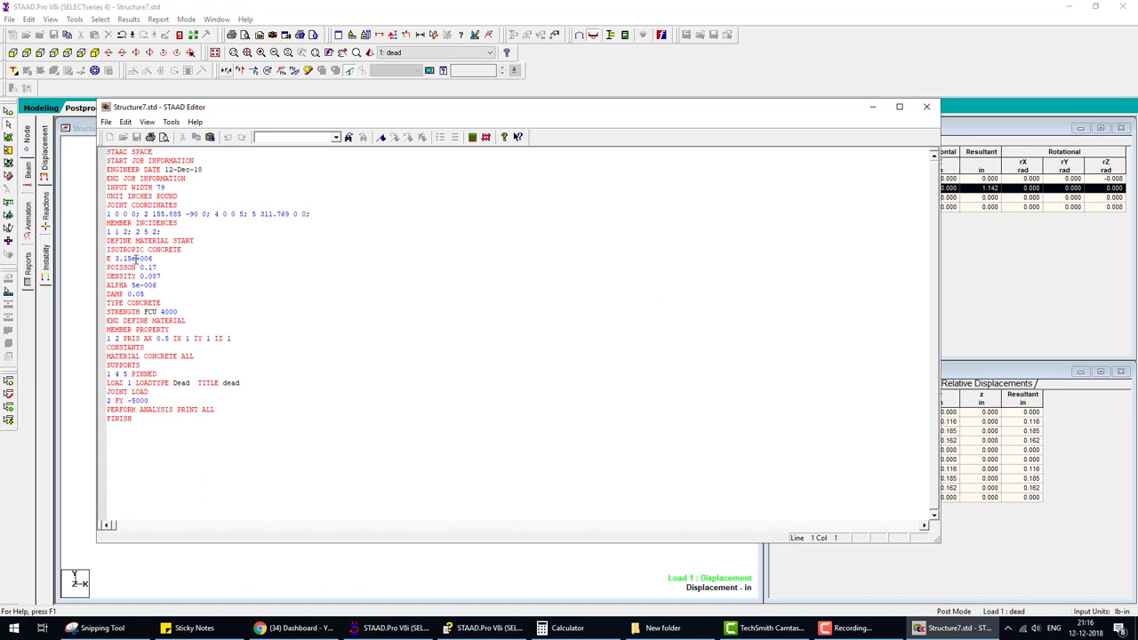
Correct the concrete modulus E to 30E6 in the input file and close the editor
click(135, 258)
key(BackSpace)
key(BackSpace)
text(0)
click(926, 106)
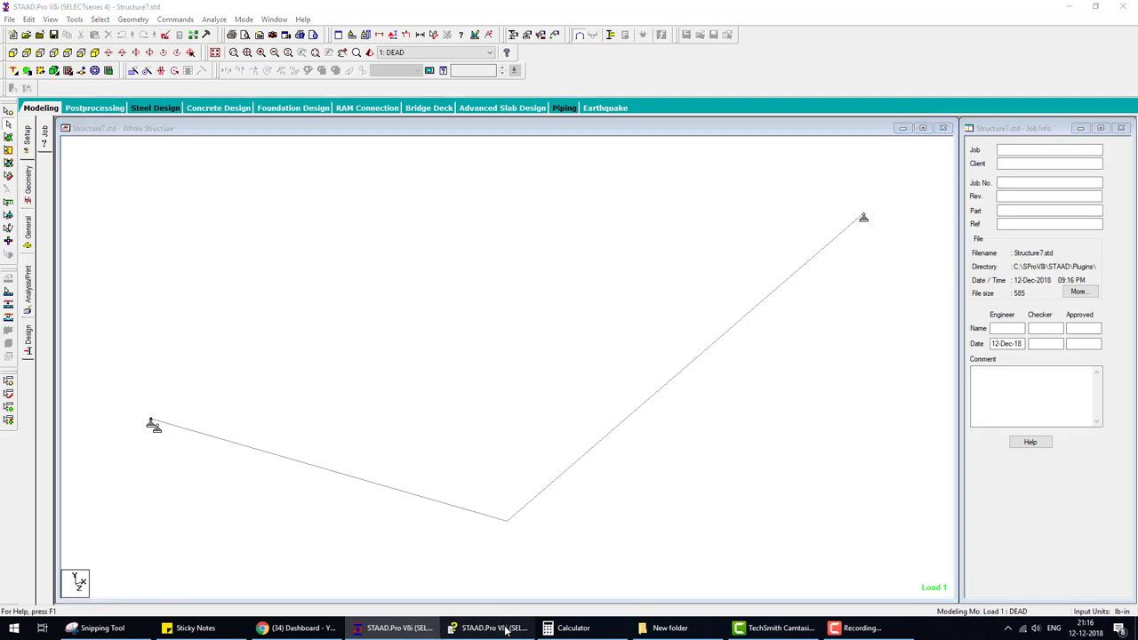
Check the Help example, then re-run the analysis on the corrected truss
click(505, 629)
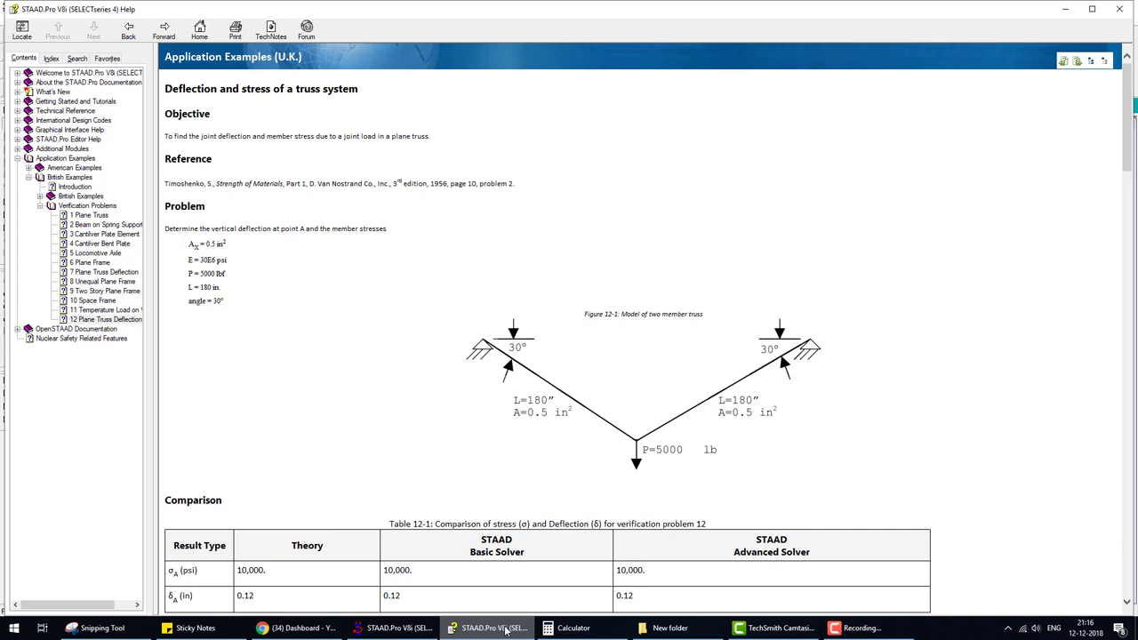
click(505, 630)
key(alt+a)
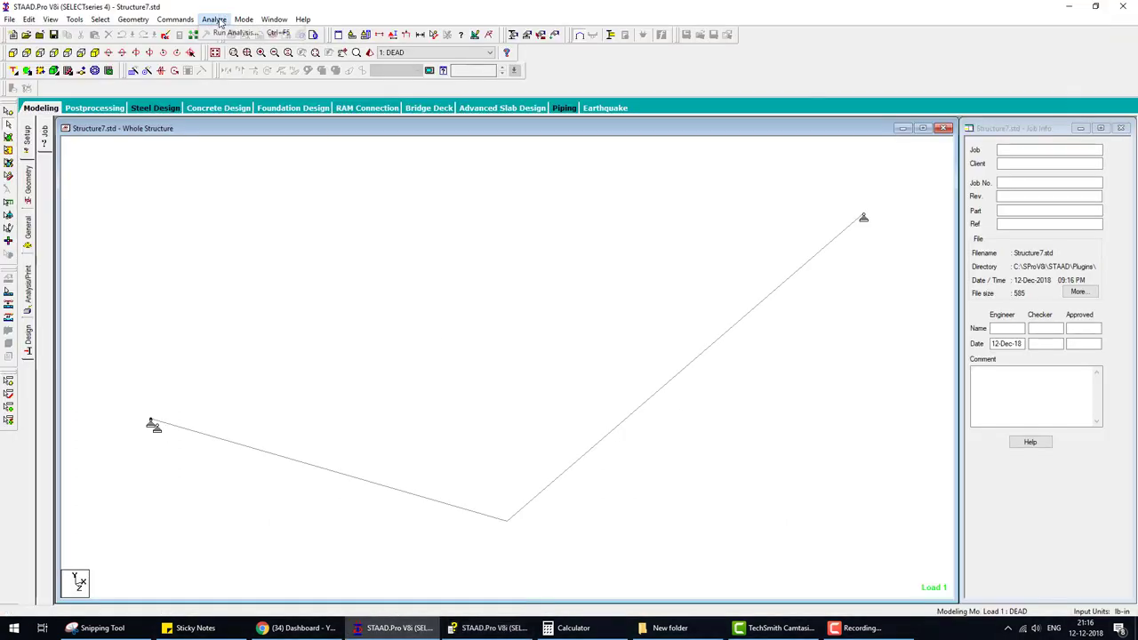
click(685, 437)
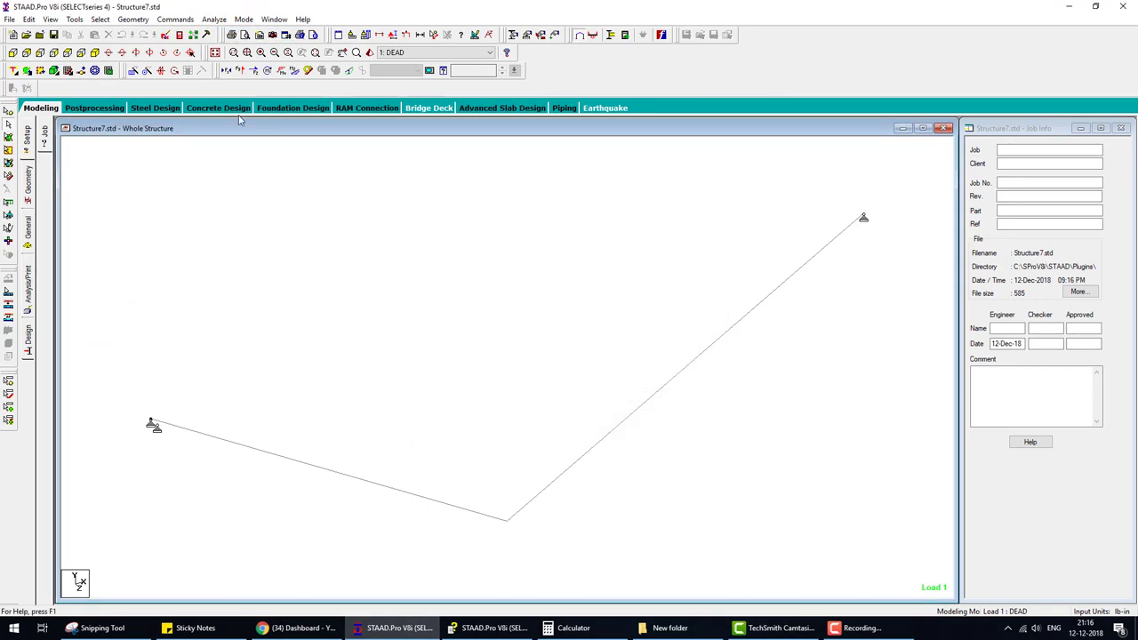
Switch to the new analysis results and confirm the -0.120 in maximum vertical node displacement
click(100, 109)
click(585, 403)
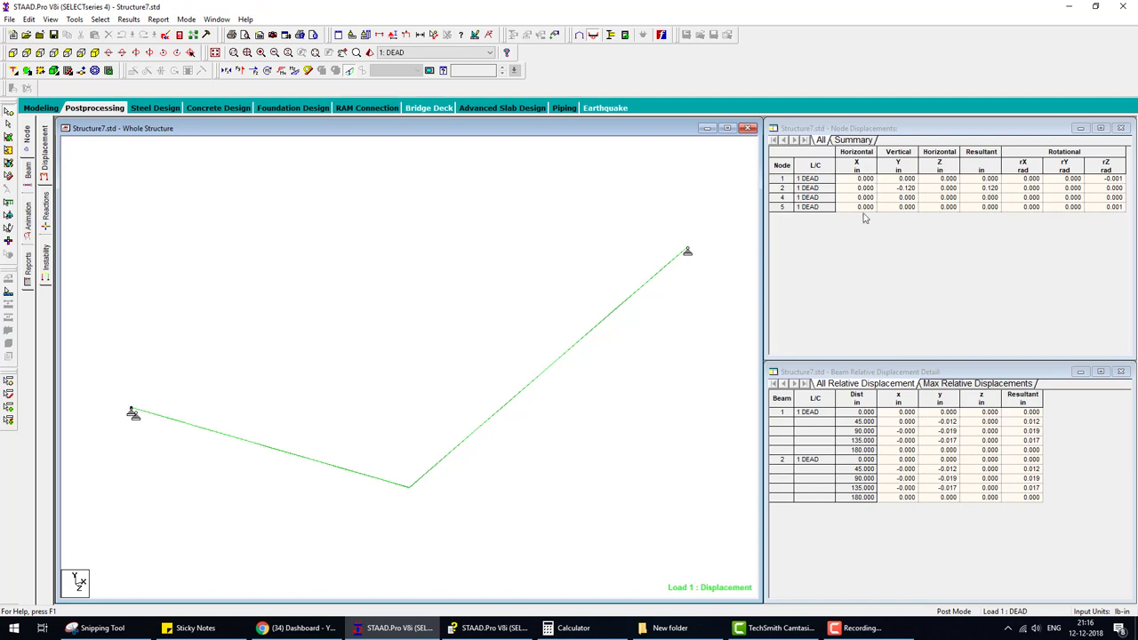
click(854, 140)
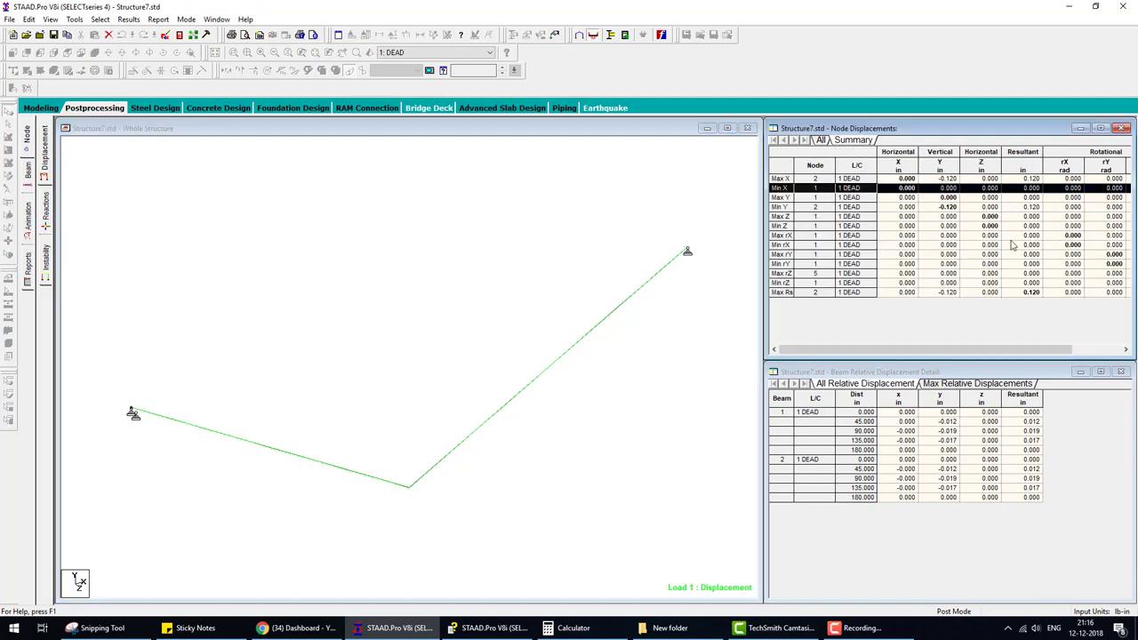
click(953, 209)
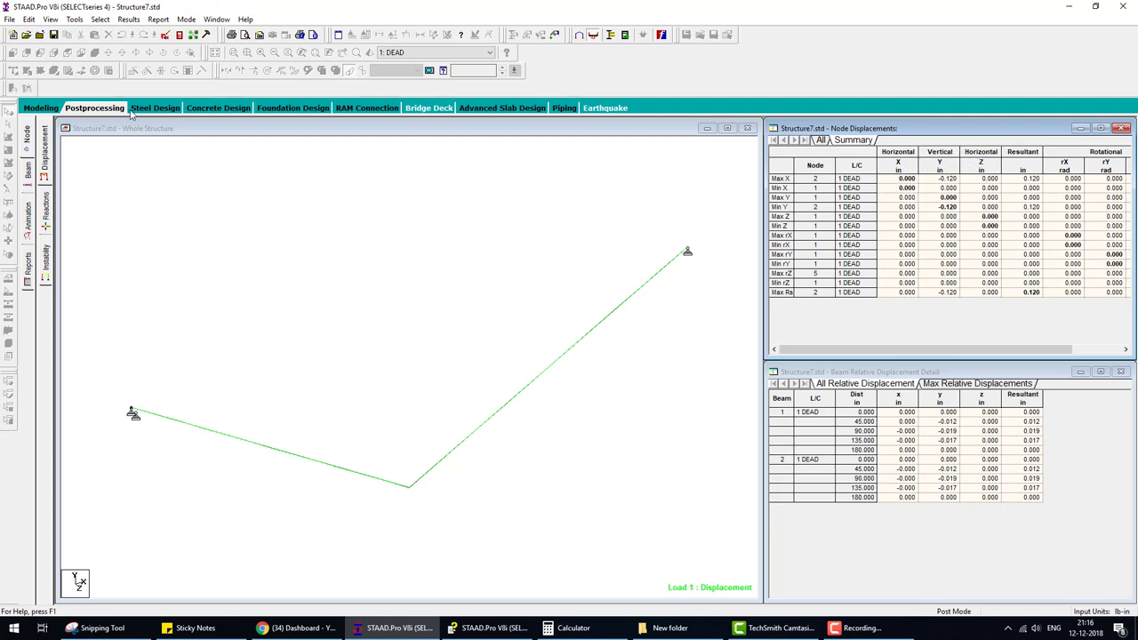
Annotate the truss with Global Y displacement (-0.120 in at the bottom node) and bring up the Help example
click(129, 19)
click(254, 204)
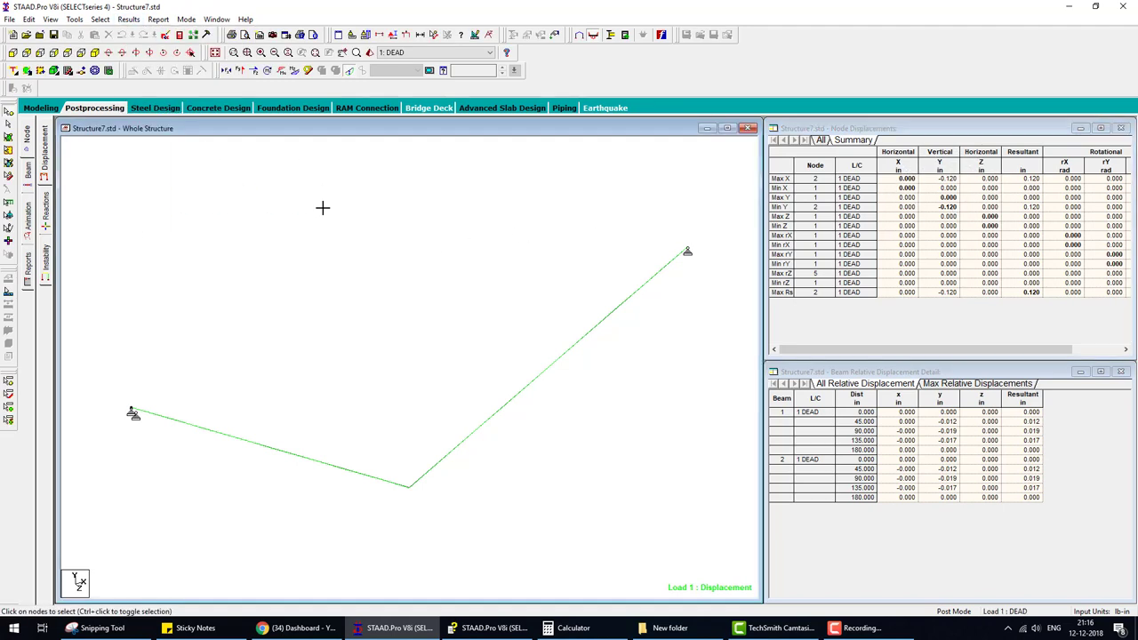
click(129, 18)
click(178, 206)
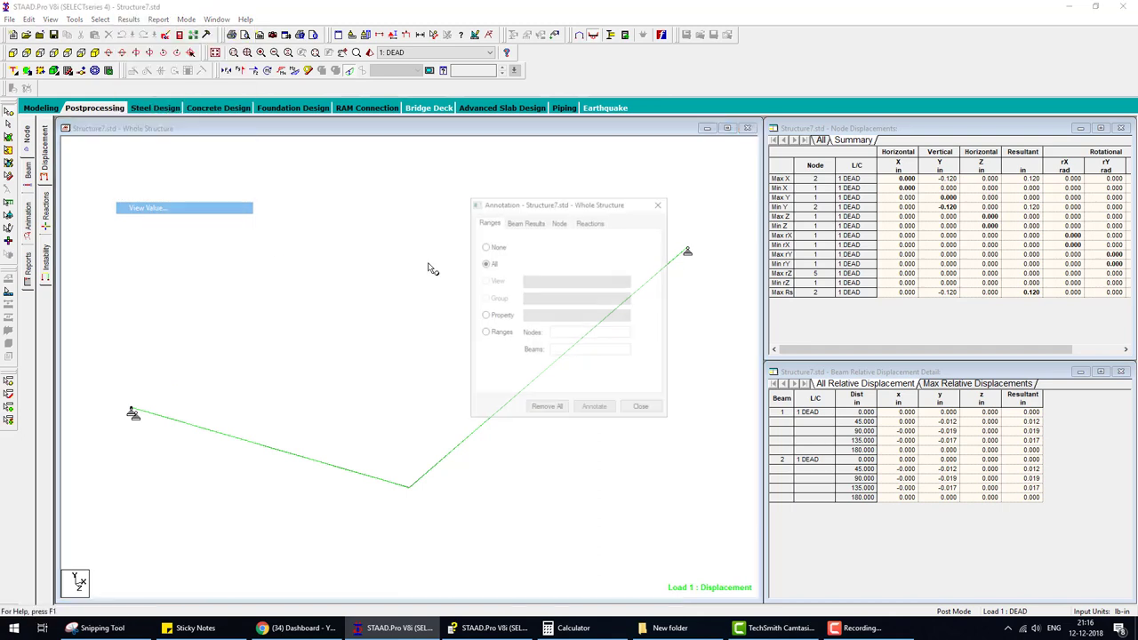
click(558, 222)
click(526, 281)
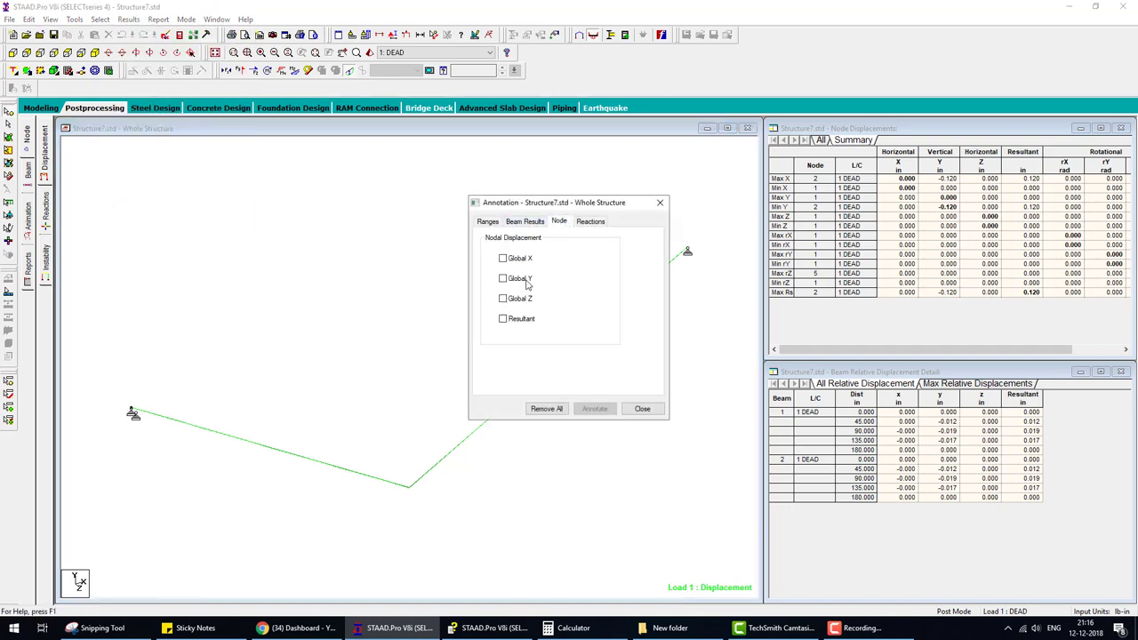
click(598, 409)
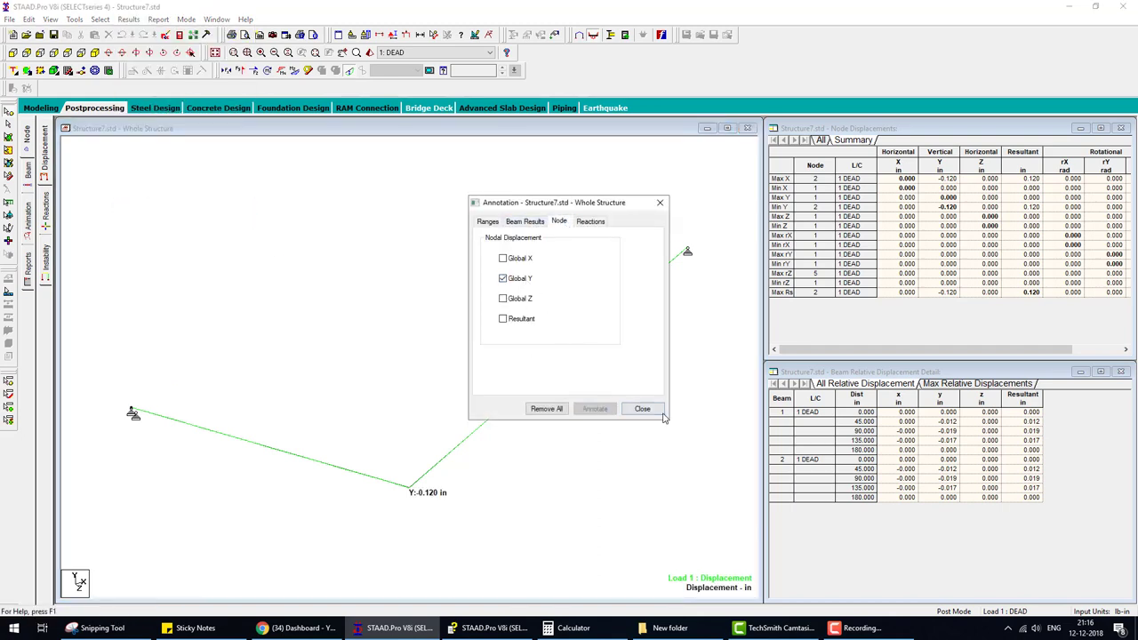
click(488, 627)
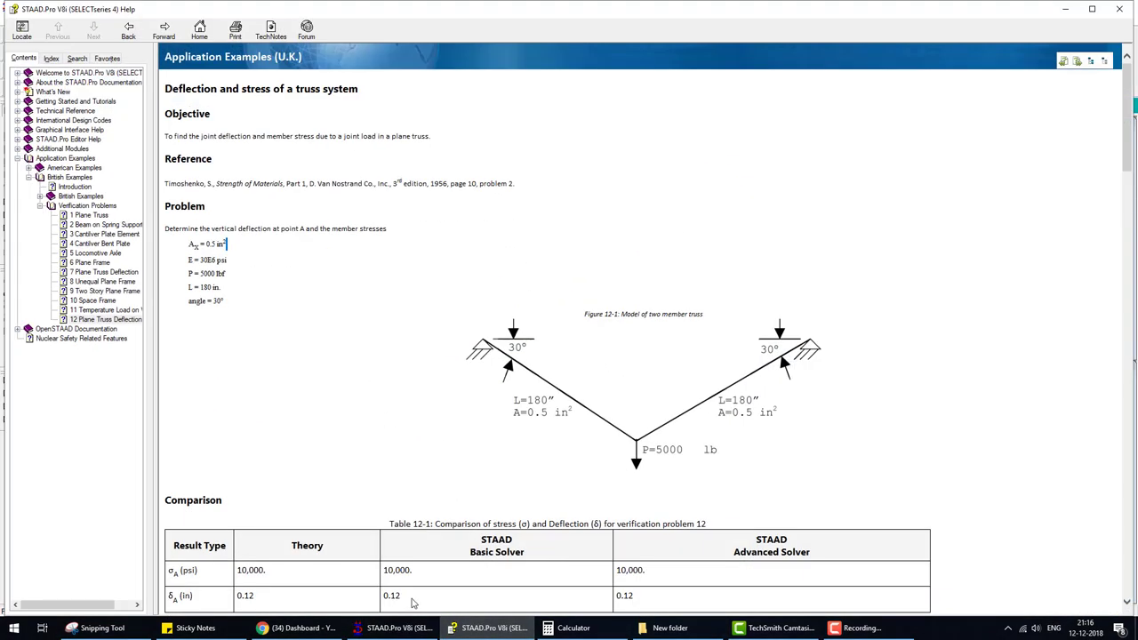
Compare member forces near -4997 lb with the Help example, then show the beam stresses (about -9994.4 psi)
click(489, 627)
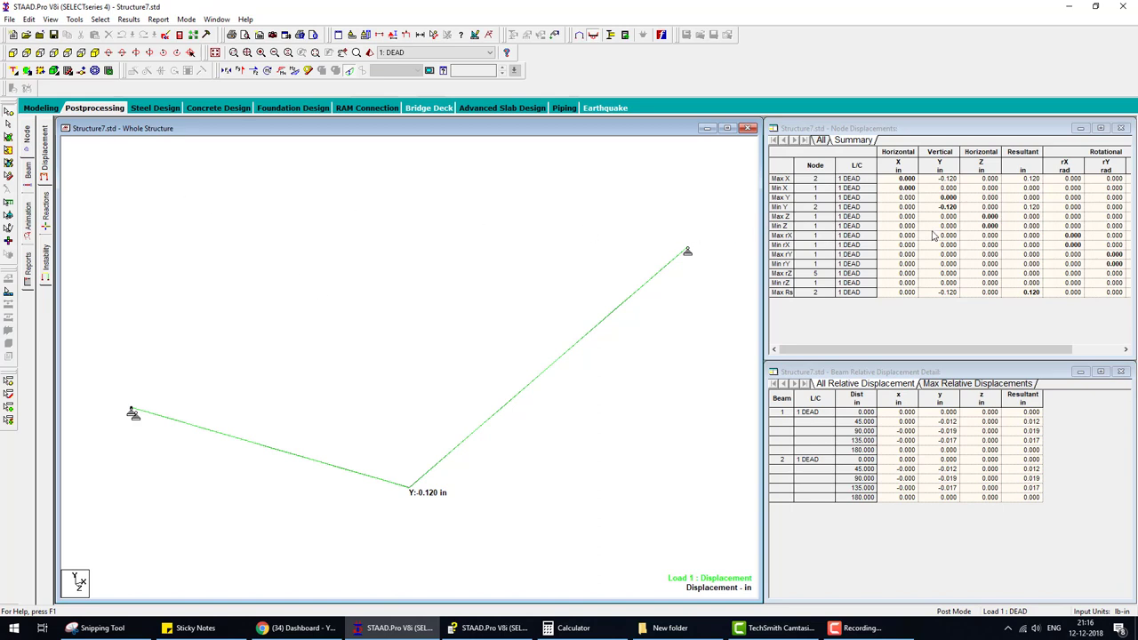
click(33, 176)
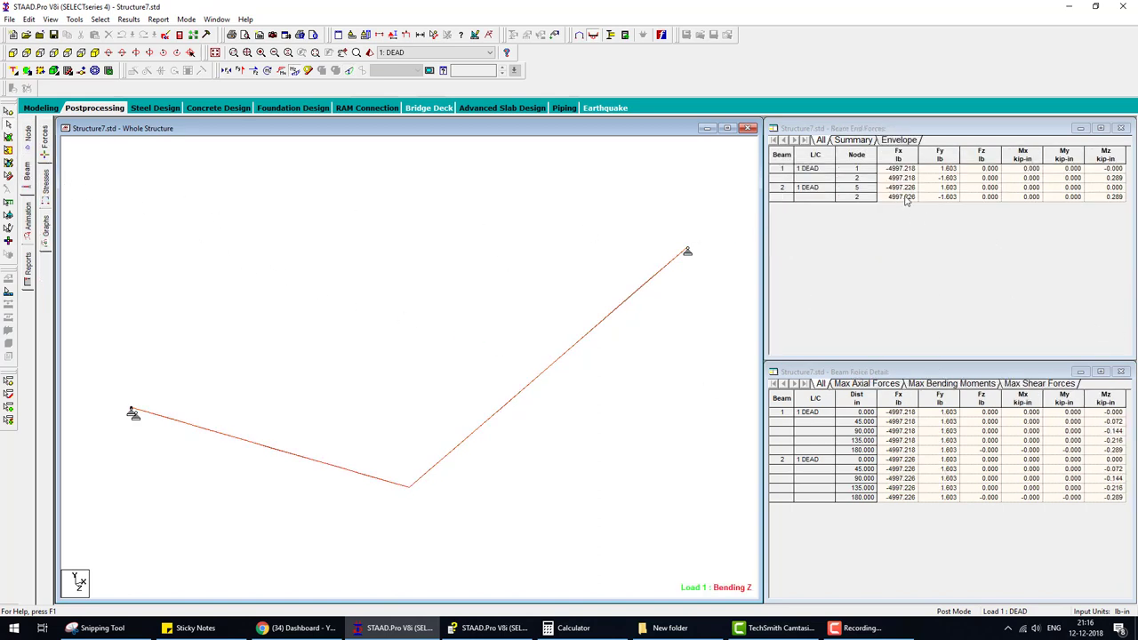
click(500, 629)
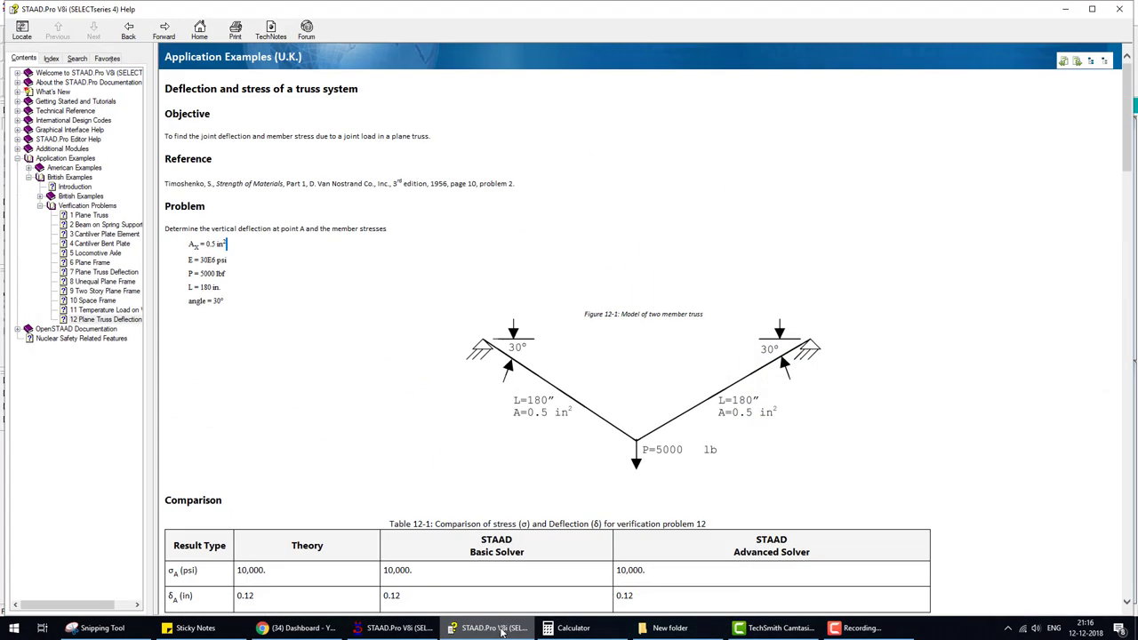
click(503, 630)
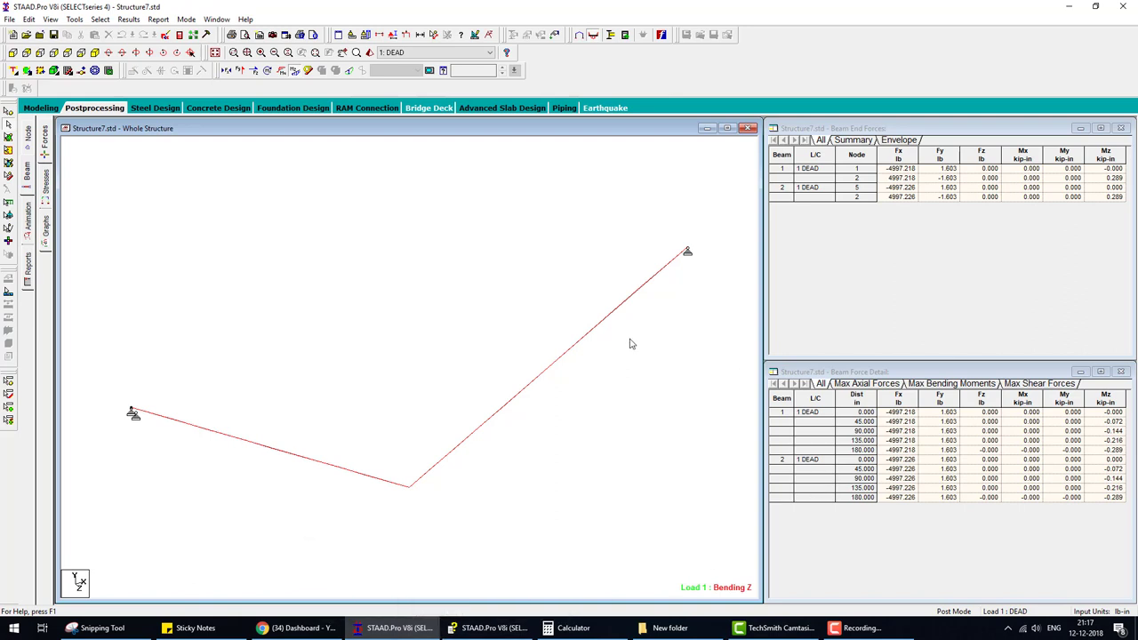
click(46, 185)
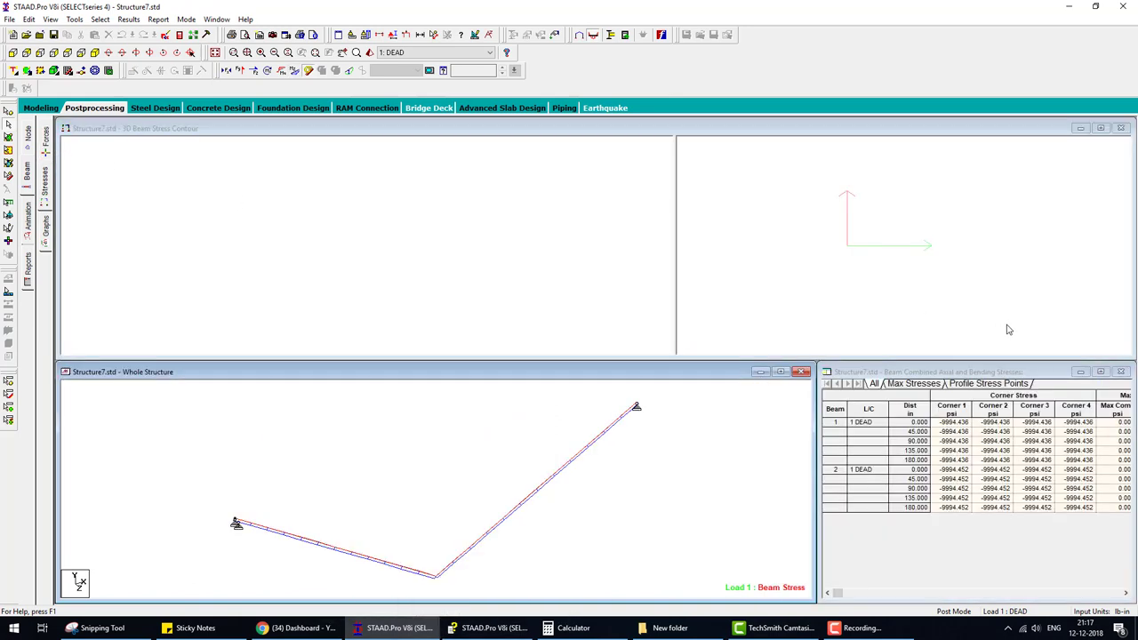
Maximize the combined axial and bending stress table to check Max Tens about -9994.4 psi, then minimize STAAD.Pro
click(1102, 372)
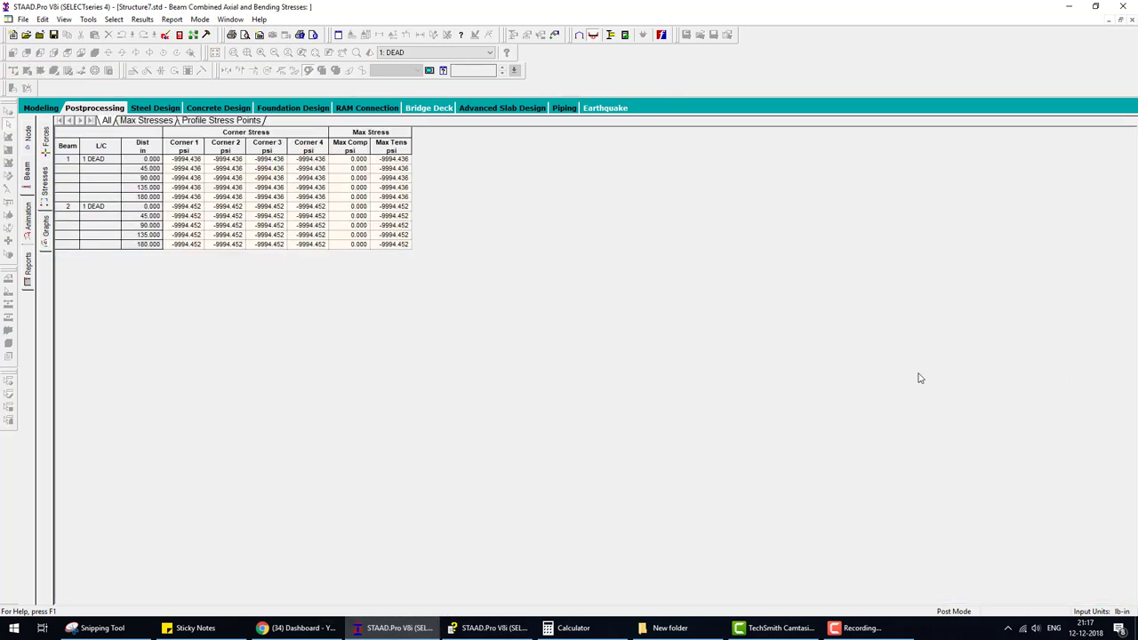
click(392, 210)
click(392, 210)
click(405, 144)
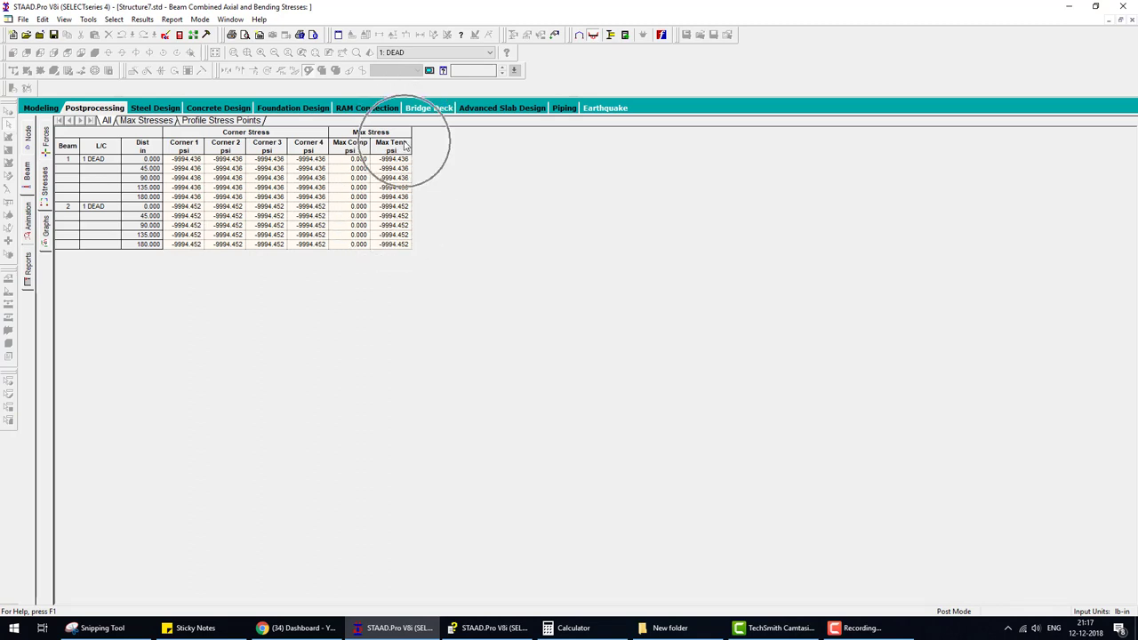
Bring the Help verification example forward and scroll to its Comparison table
click(421, 628)
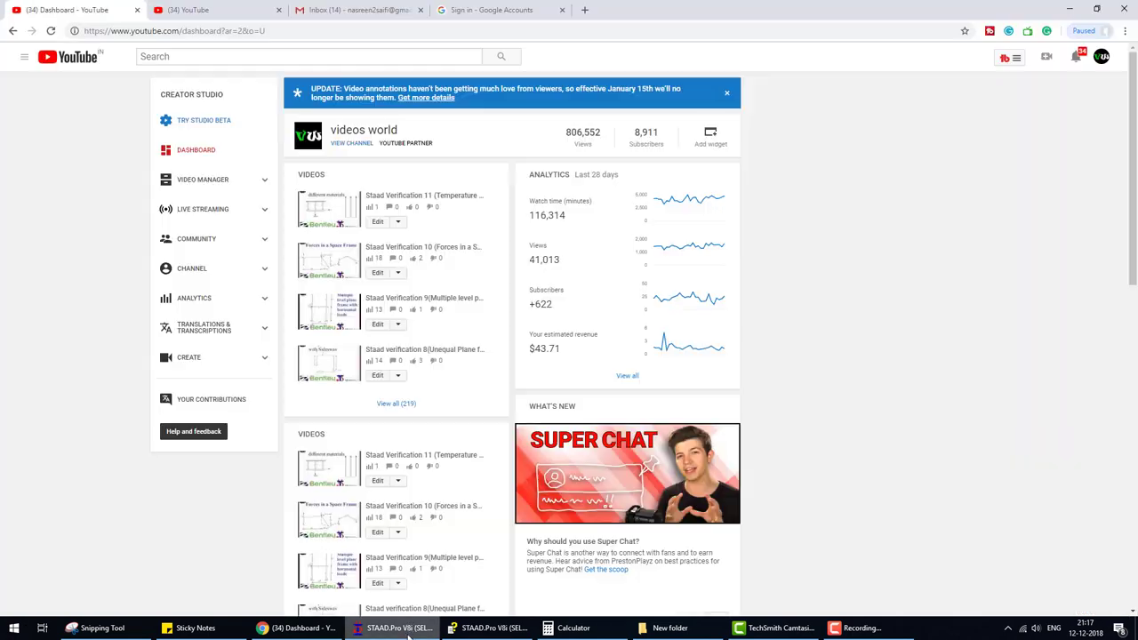
click(476, 633)
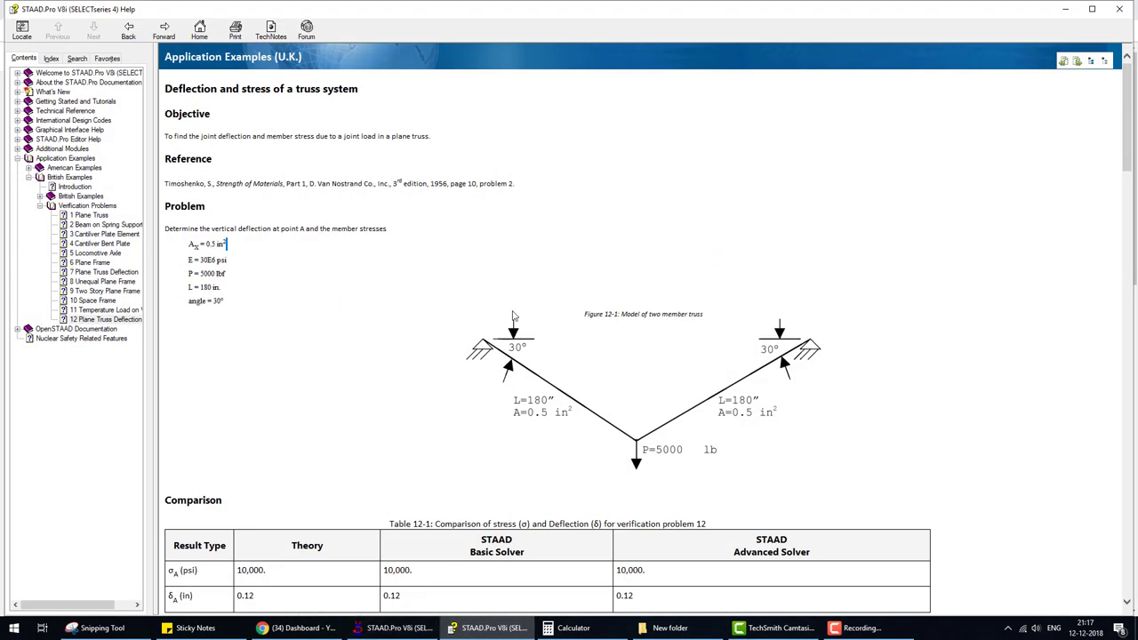
scroll(515, 316, down, 5)
scroll(521, 306, down, 3)
scroll(521, 306, up, 4)
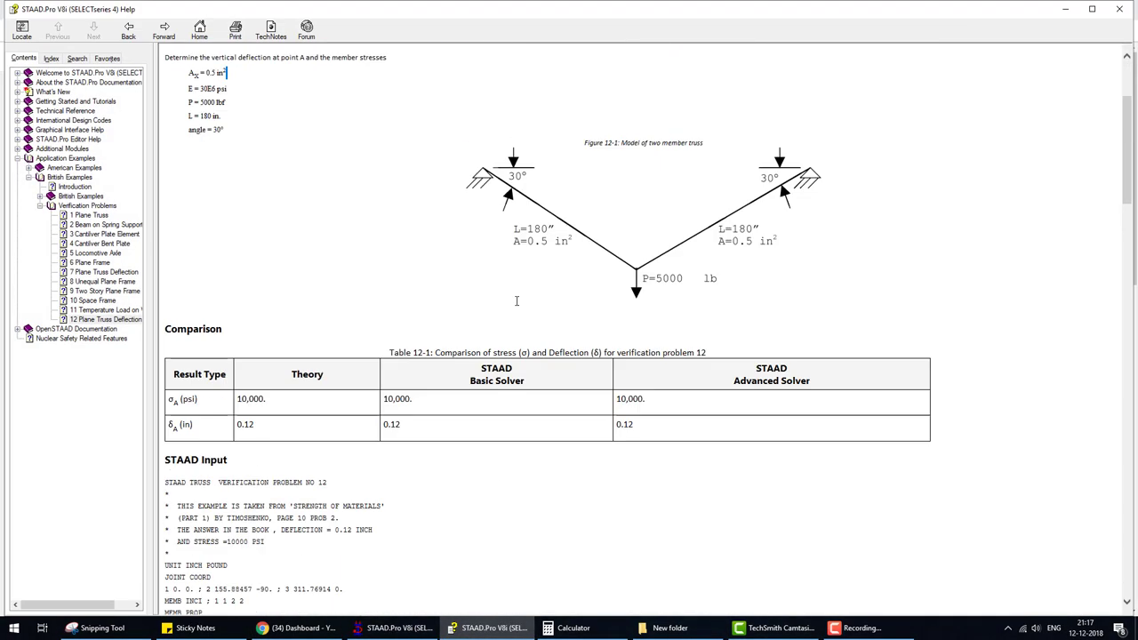
Mark up the Theory column, the 0.12 in theoretical deflection and the truss figure, then clear the marks
drag(270, 398, 334, 368)
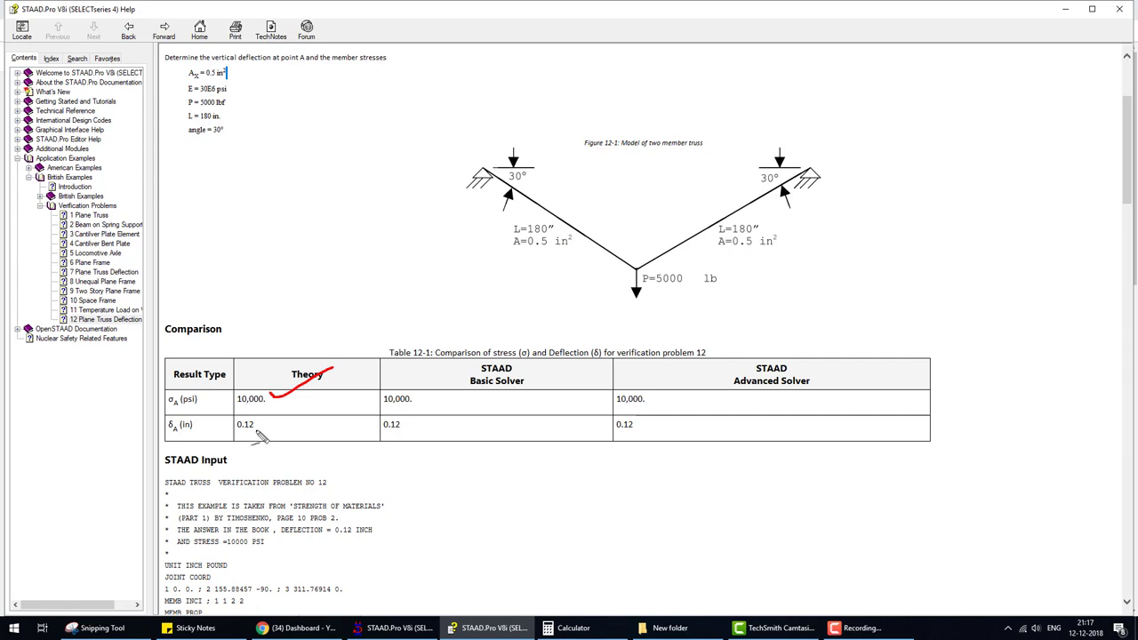
drag(261, 433, 355, 391)
drag(441, 135, 414, 191)
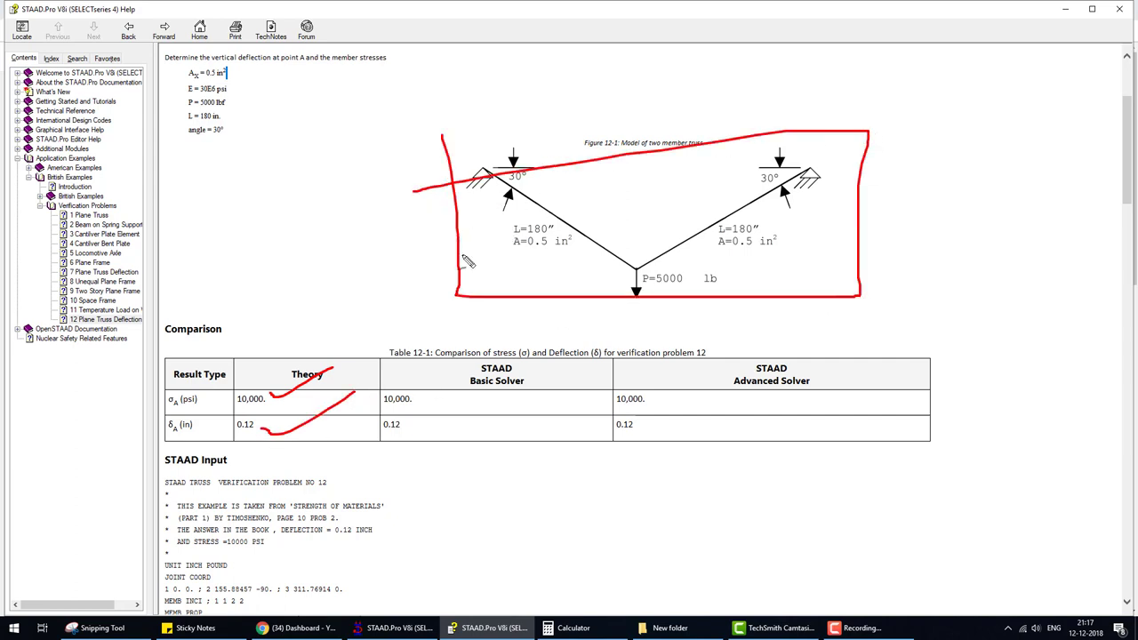
key(Escape)
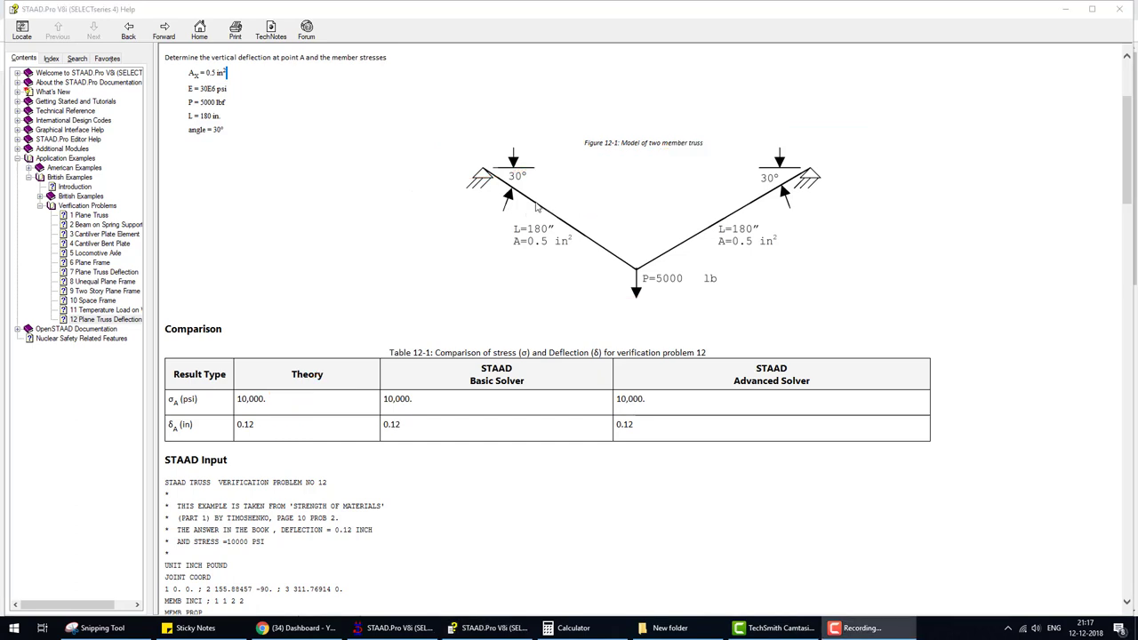
Sketch reference lines, both member directions and the 30 degree angle over the truss figure, then erase them
key(ctrl+2)
shift+drag(445, 94, 700, 95)
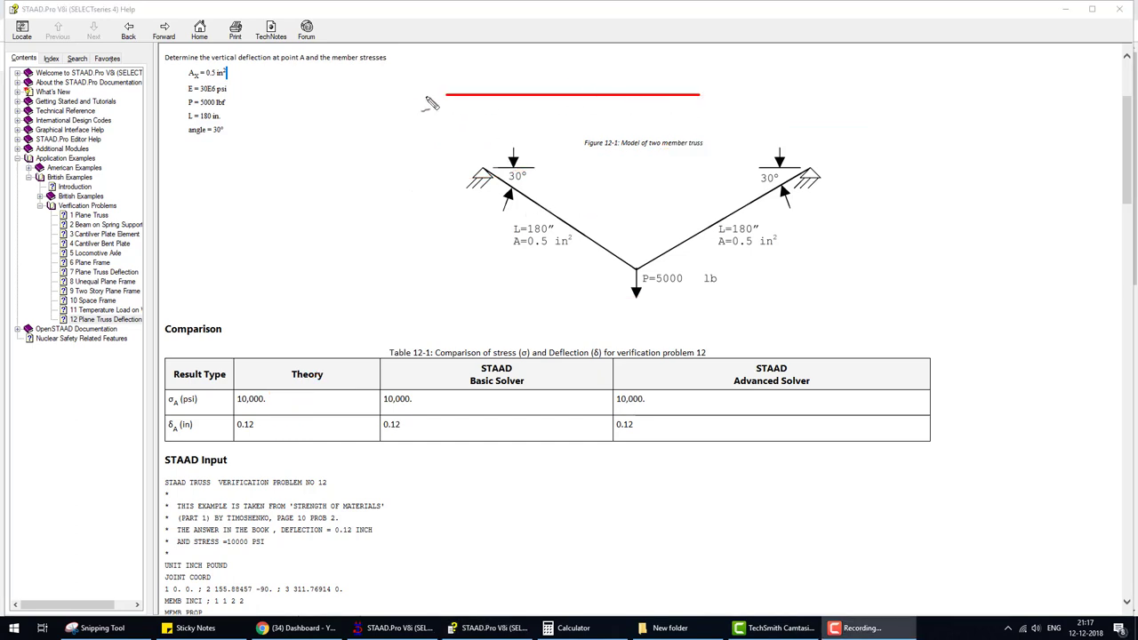
drag(447, 98, 441, 113)
key(y)
mouse_move(449, 105)
mouse_down()
mouse_move(432, 114)
mouse_move(720, 151)
mouse_up()
mouse_move(589, 98)
mouse_down()
mouse_move(586, 134)
mouse_move(640, 111)
mouse_up()
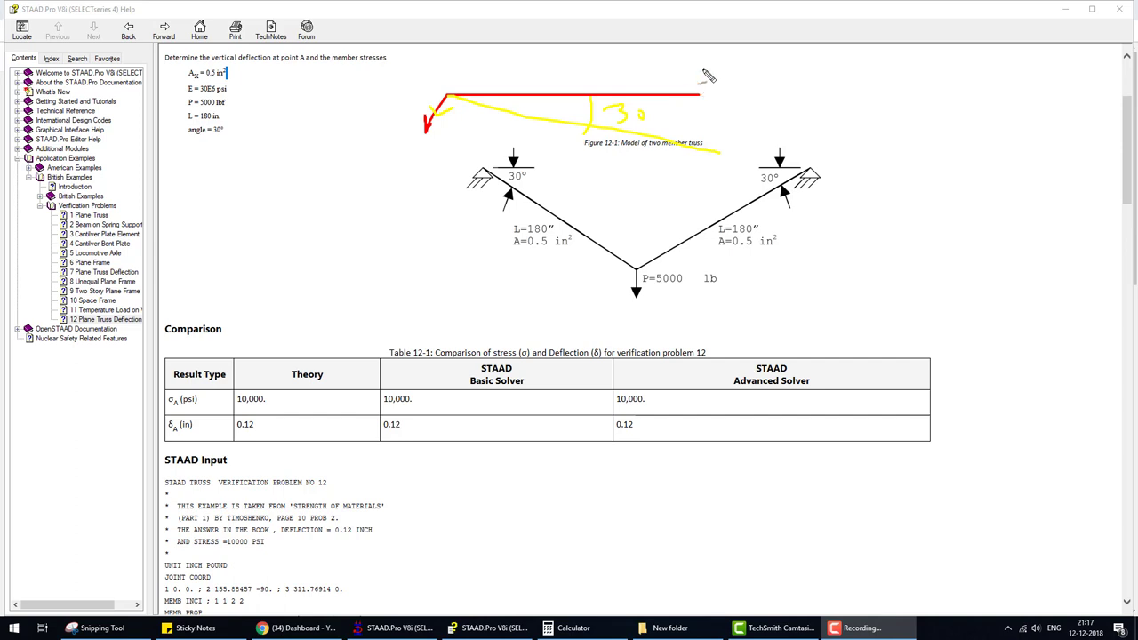
drag(698, 53, 698, 249)
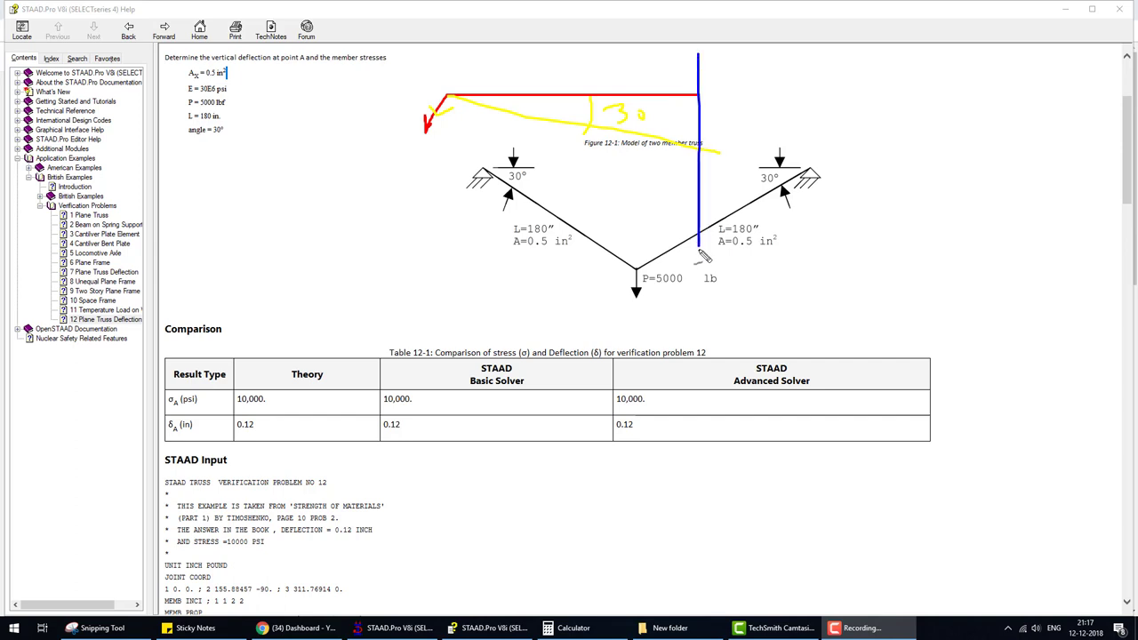
drag(704, 153, 859, 25)
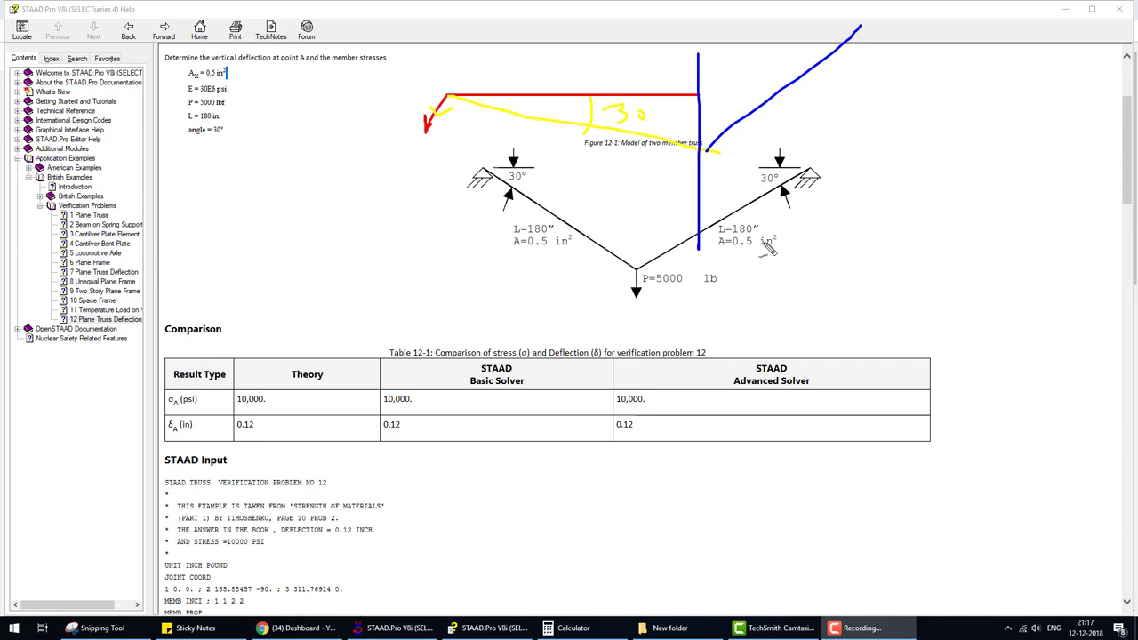
key(e)
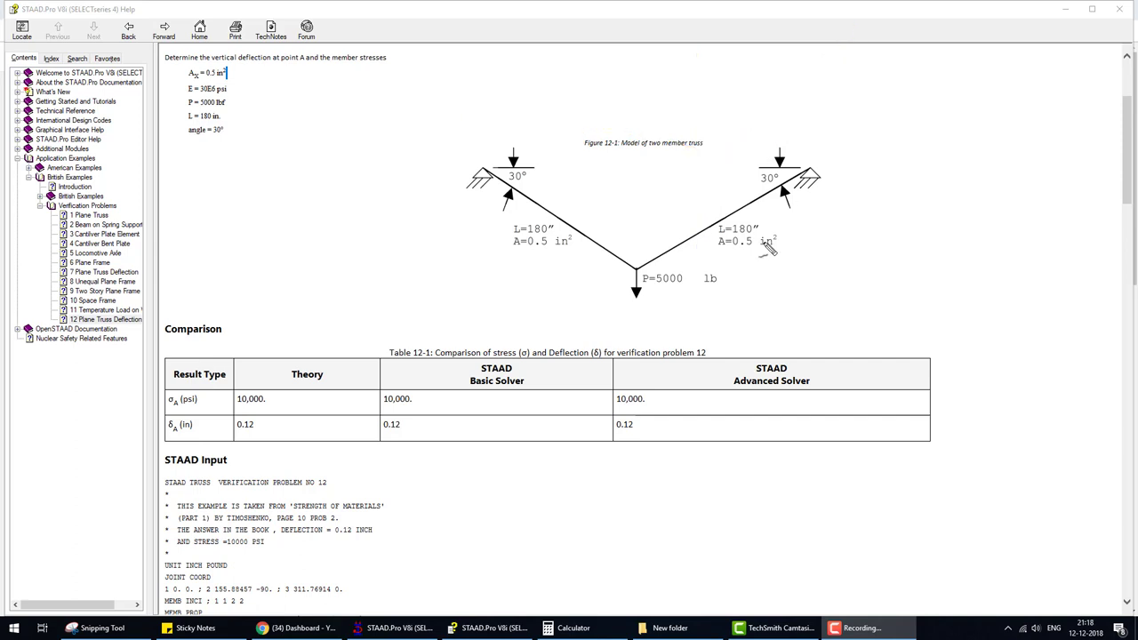